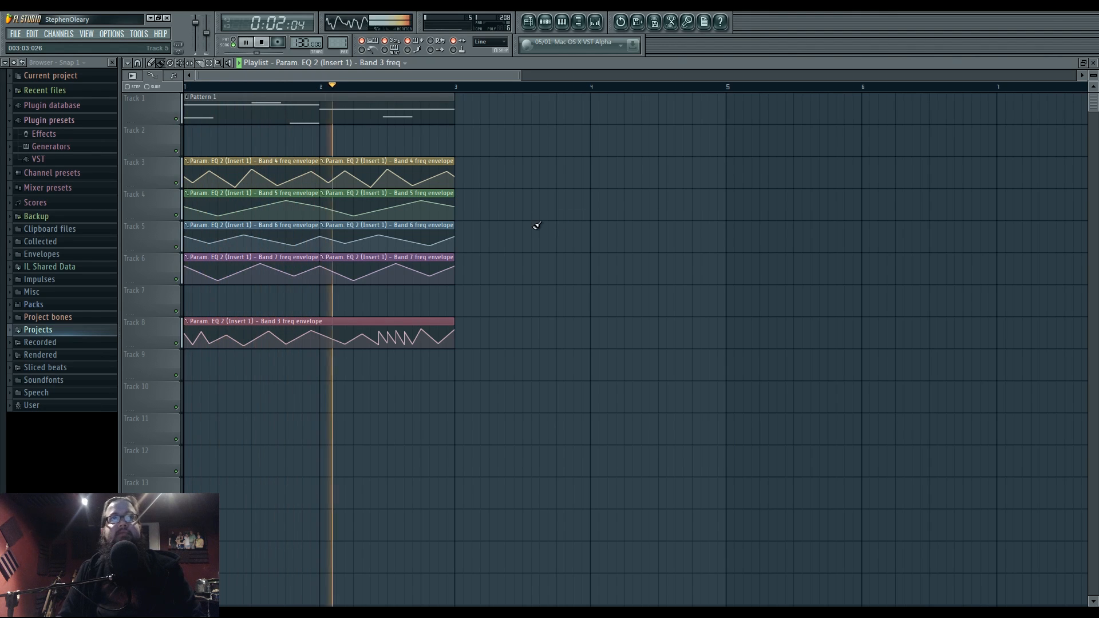
Stop playback and inspect the Insert 1 effect chain and the Sytrus generator on channel Default 25.
{"action": "key", "text": "space"}
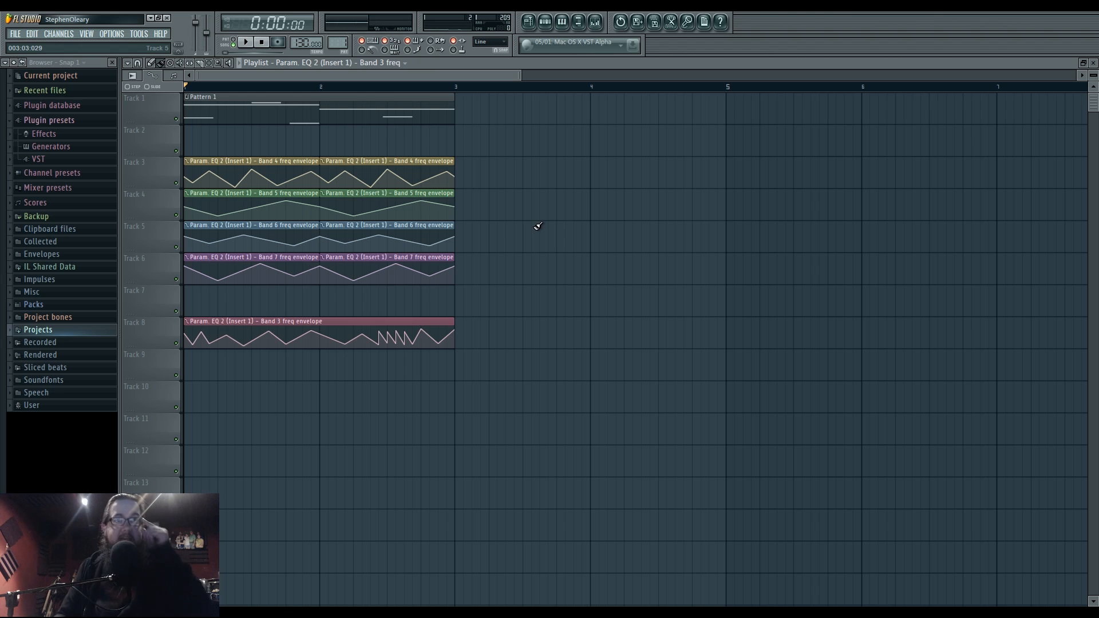
{"action": "left_click", "coordinate": [600, 22]}
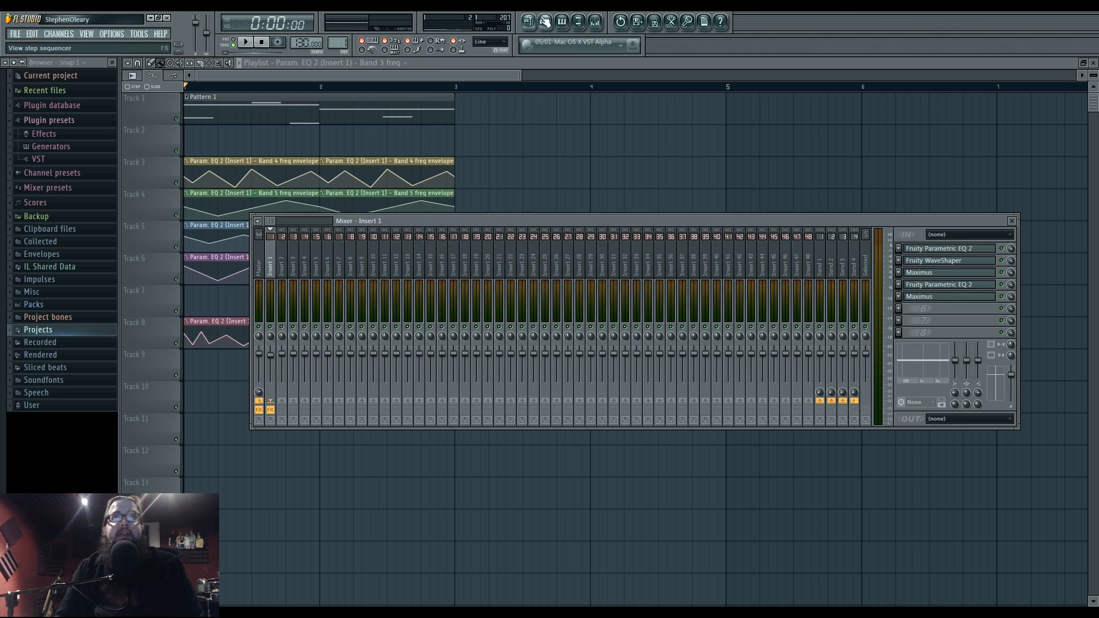
{"action": "left_click", "coordinate": [545, 22]}
{"action": "left_click", "coordinate": [755, 298]}
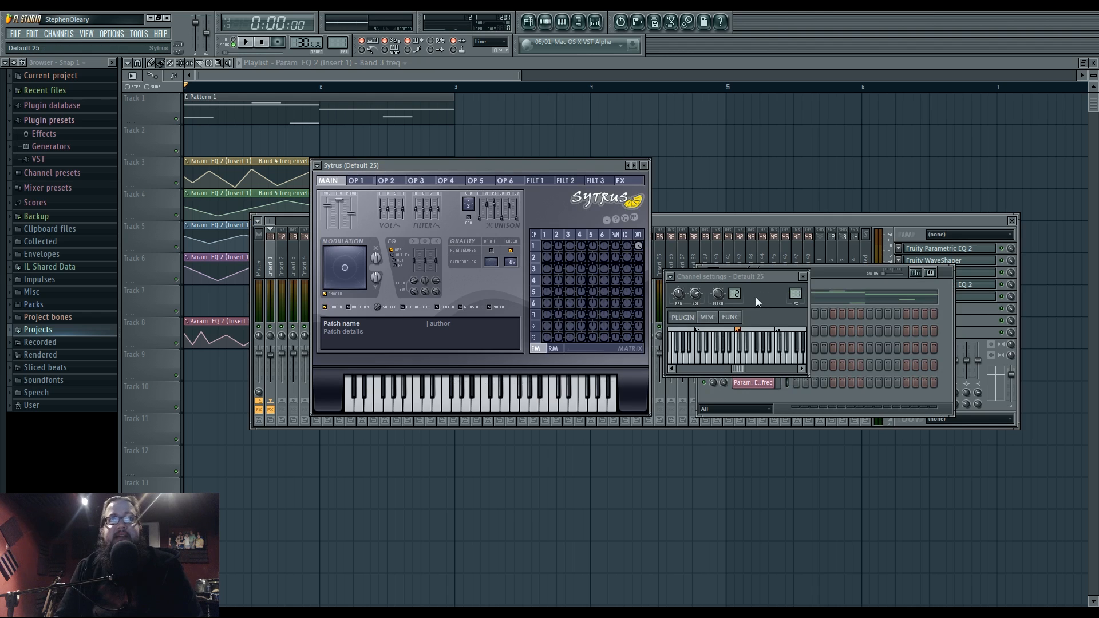
{"action": "key", "text": "F9"}
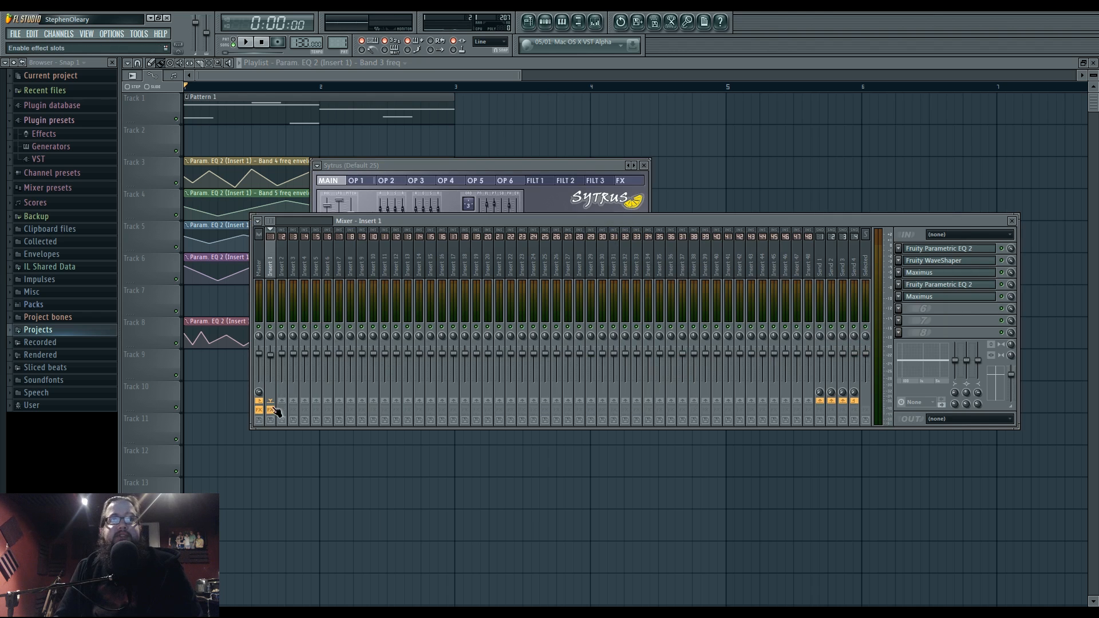
{"action": "left_click", "coordinate": [483, 165]}
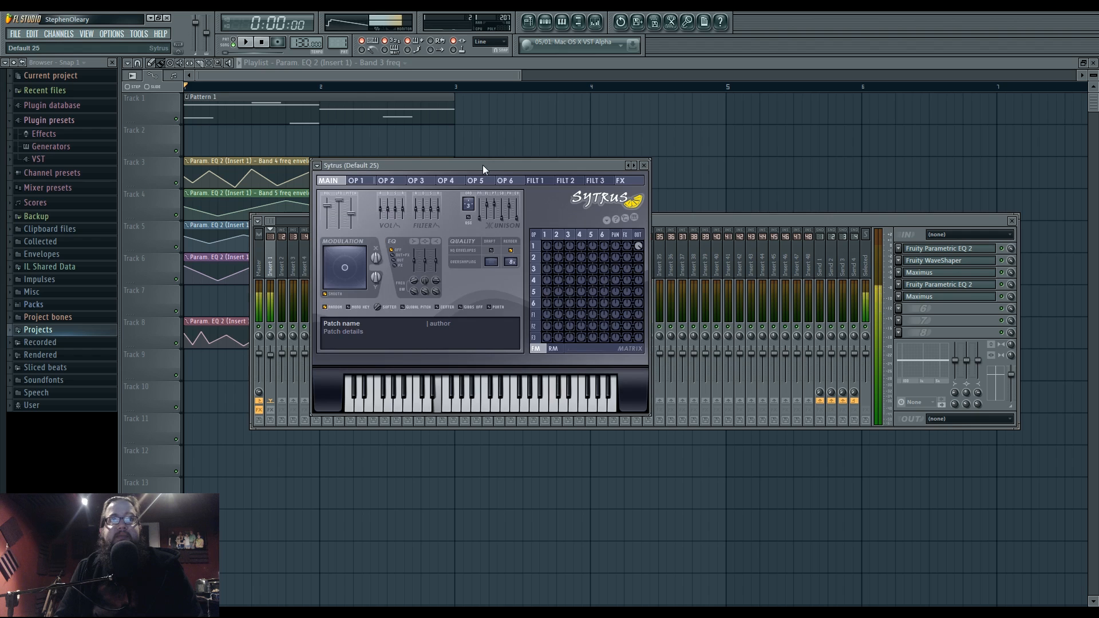
{"action": "left_click_drag", "start_coordinate": [482, 165], "coordinate": [528, 190]}
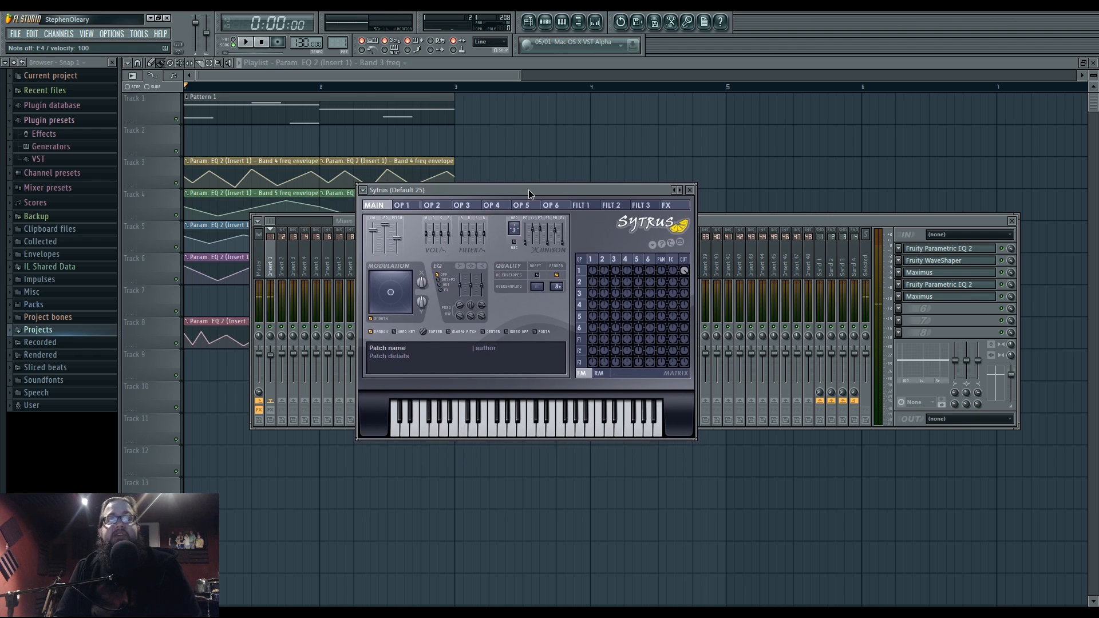
{"action": "left_click", "coordinate": [544, 27]}
{"action": "left_click", "coordinate": [756, 300]}
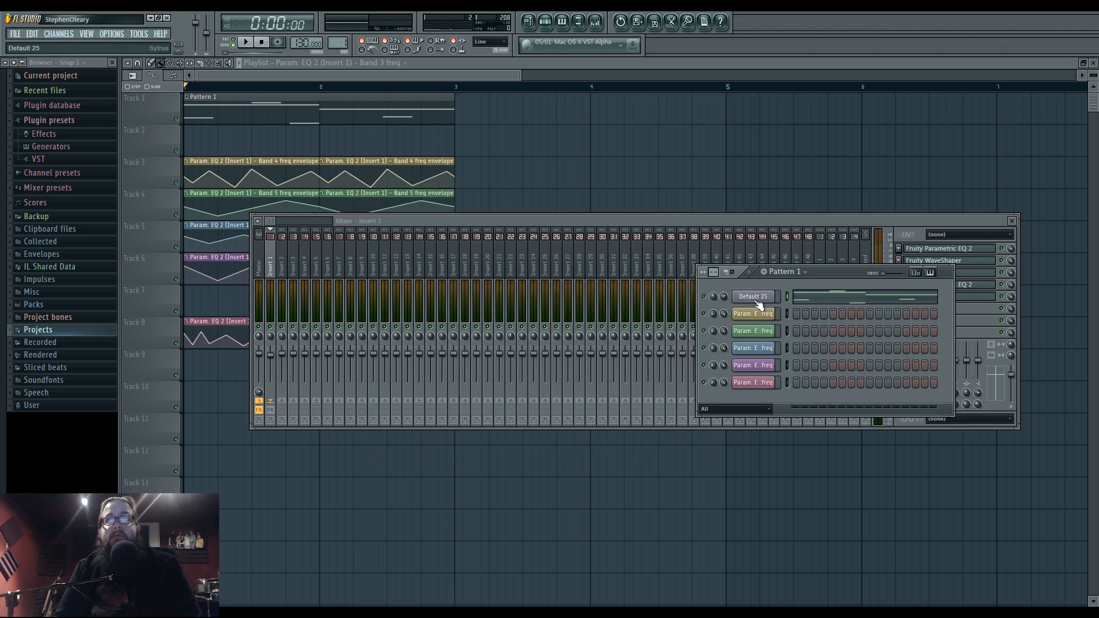
{"action": "left_click", "coordinate": [756, 300]}
{"action": "left_click_drag", "start_coordinate": [794, 295], "coordinate": [794, 266]}
{"action": "left_click_drag", "start_coordinate": [209, 87], "coordinate": [448, 86]}
Place Pattern 1 on Track 1 of the playlist, starting at bar 5.
{"action": "scroll", "coordinate": [452, 151], "scroll_direction": "right", "scroll_amount": 5}
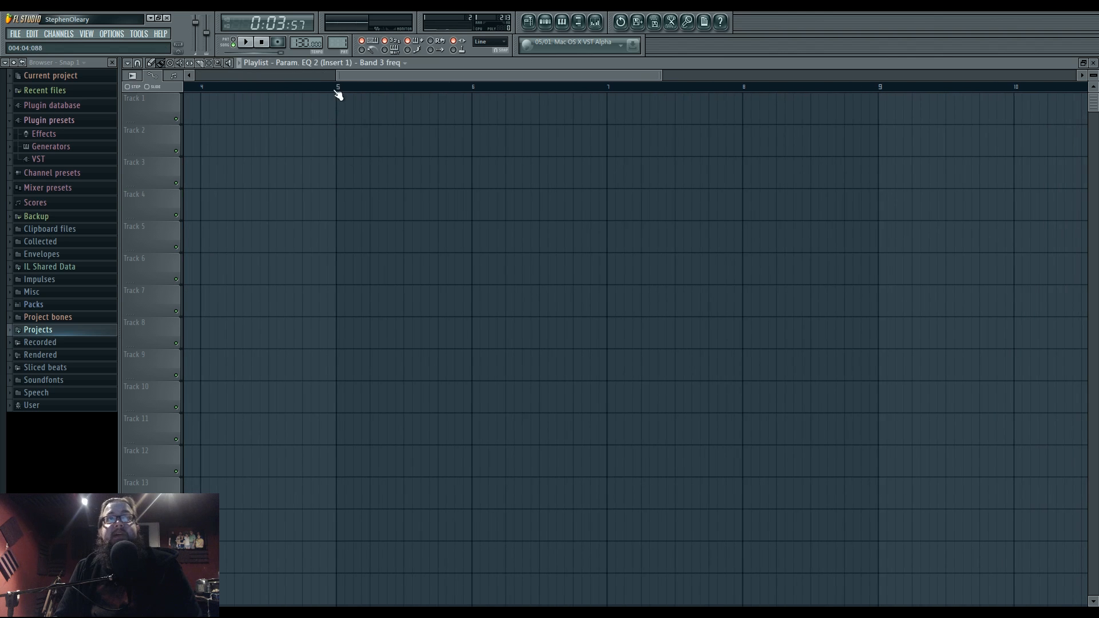
{"action": "left_click", "coordinate": [544, 23]}
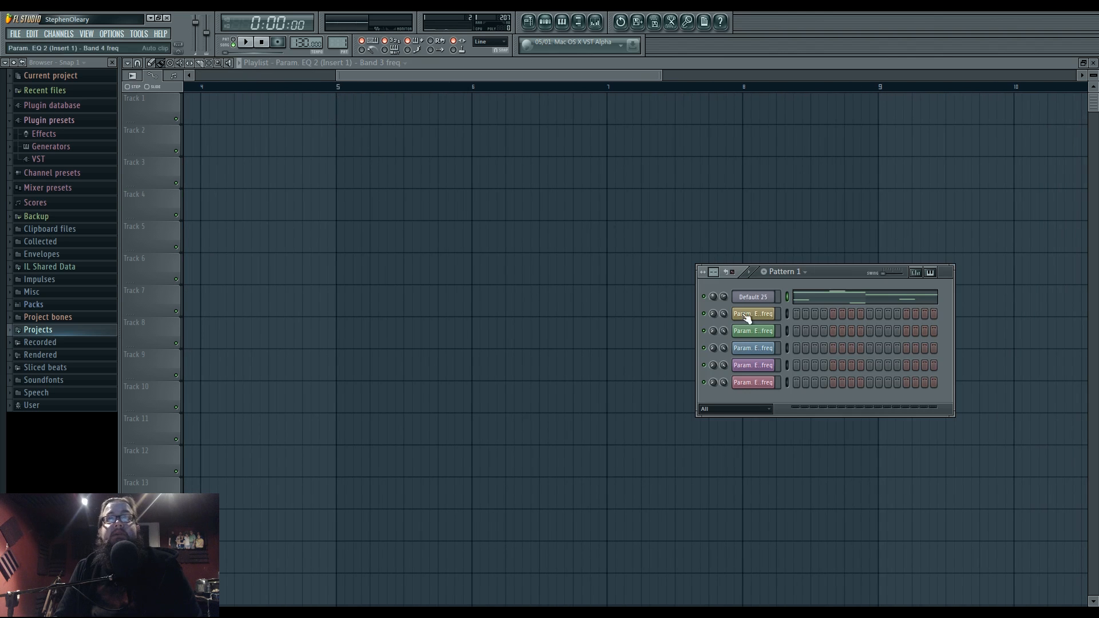
{"action": "left_click", "coordinate": [354, 114]}
{"action": "right_click", "coordinate": [399, 102]}
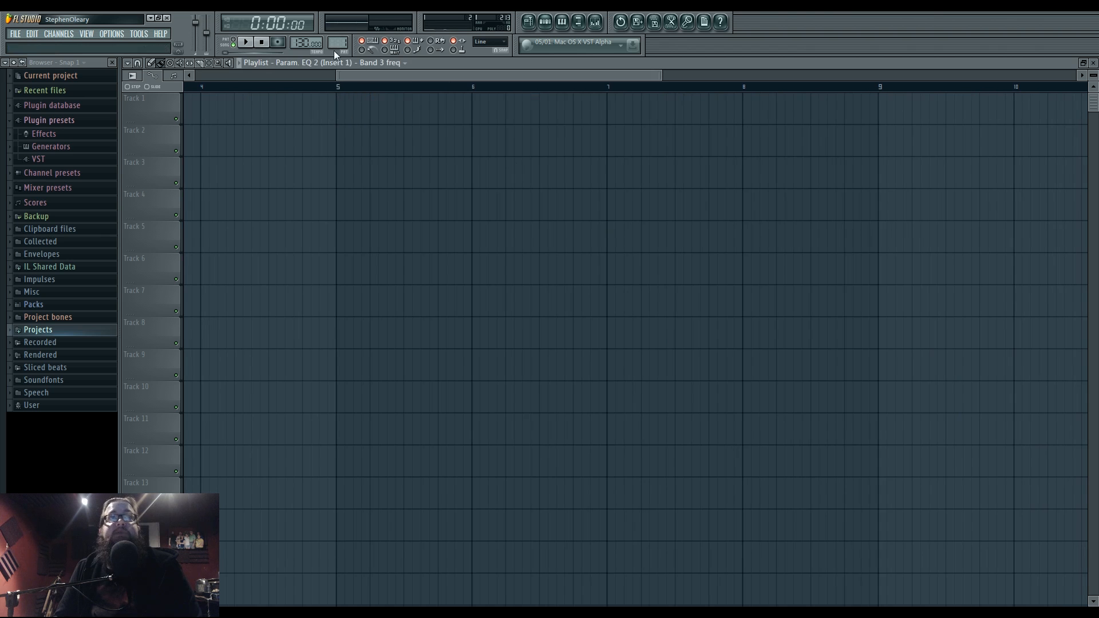
{"action": "left_click", "coordinate": [336, 44]}
{"action": "left_click", "coordinate": [346, 99]}
Shorten the E4 note at the start of Pattern 1 to 36 ticks and preview the pattern.
{"action": "double_click", "coordinate": [350, 96]}
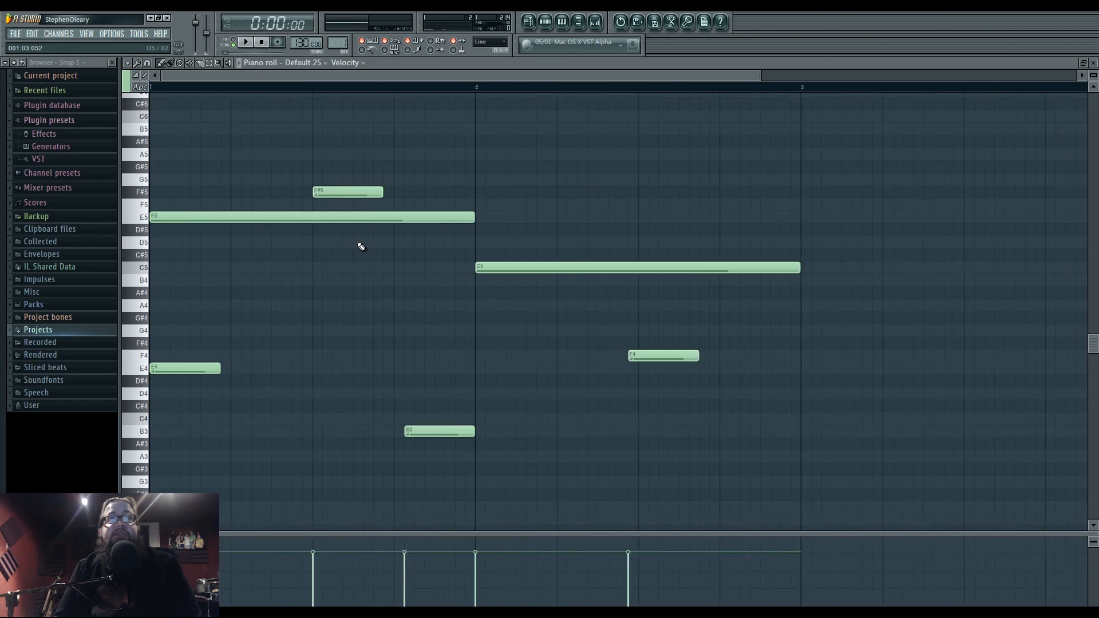
{"action": "left_click", "coordinate": [528, 22]}
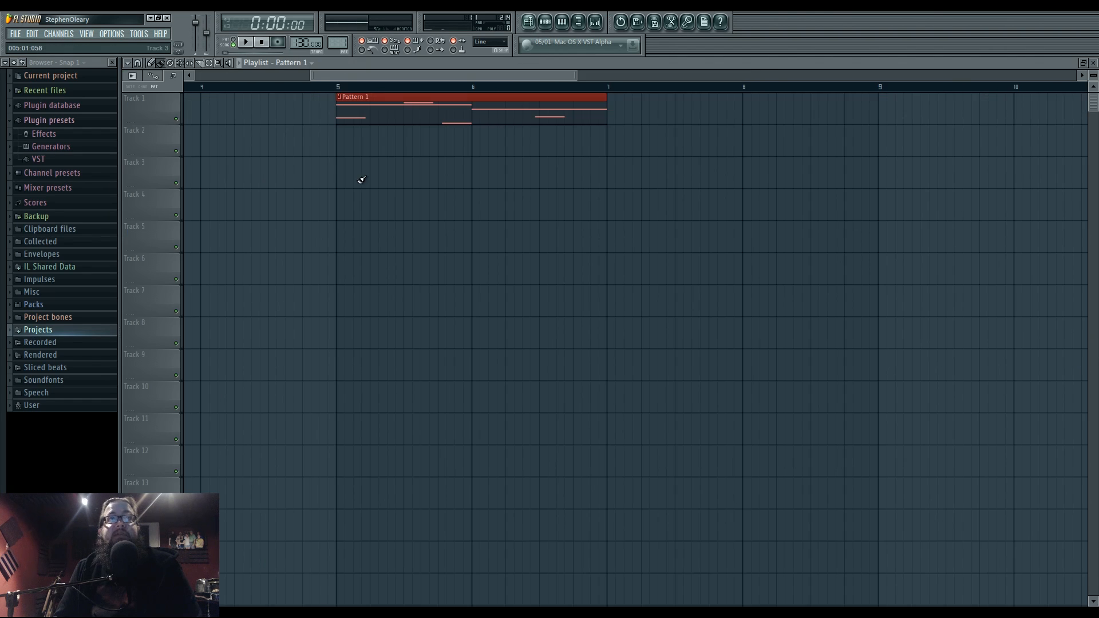
{"action": "double_click", "coordinate": [345, 110]}
{"action": "left_click_drag", "start_coordinate": [199, 368], "coordinate": [171, 368]}
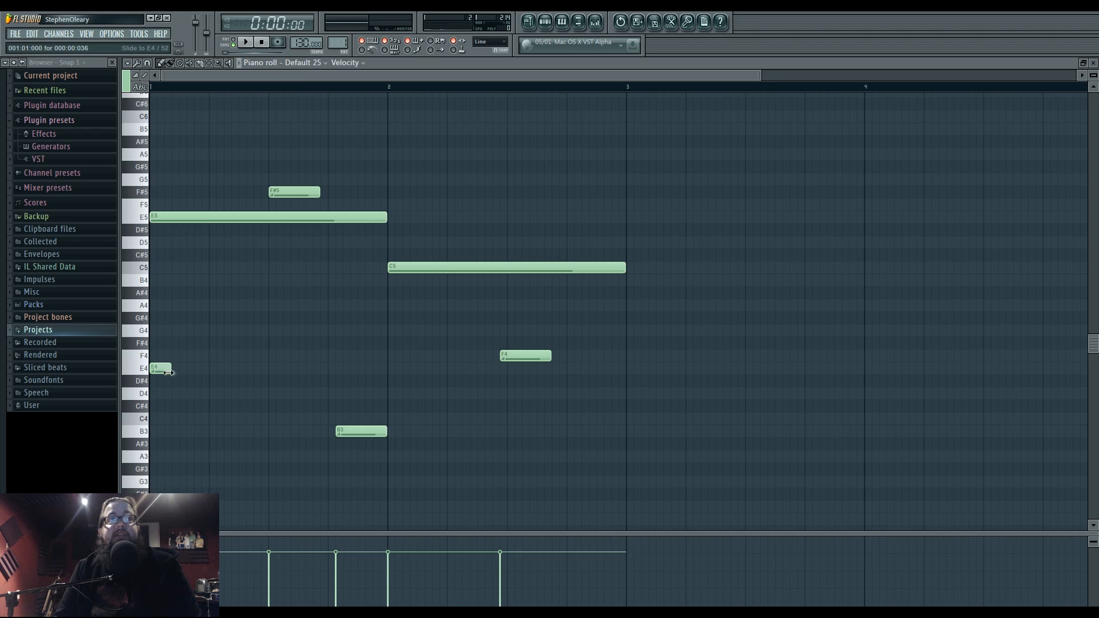
{"action": "left_click", "coordinate": [245, 42]}
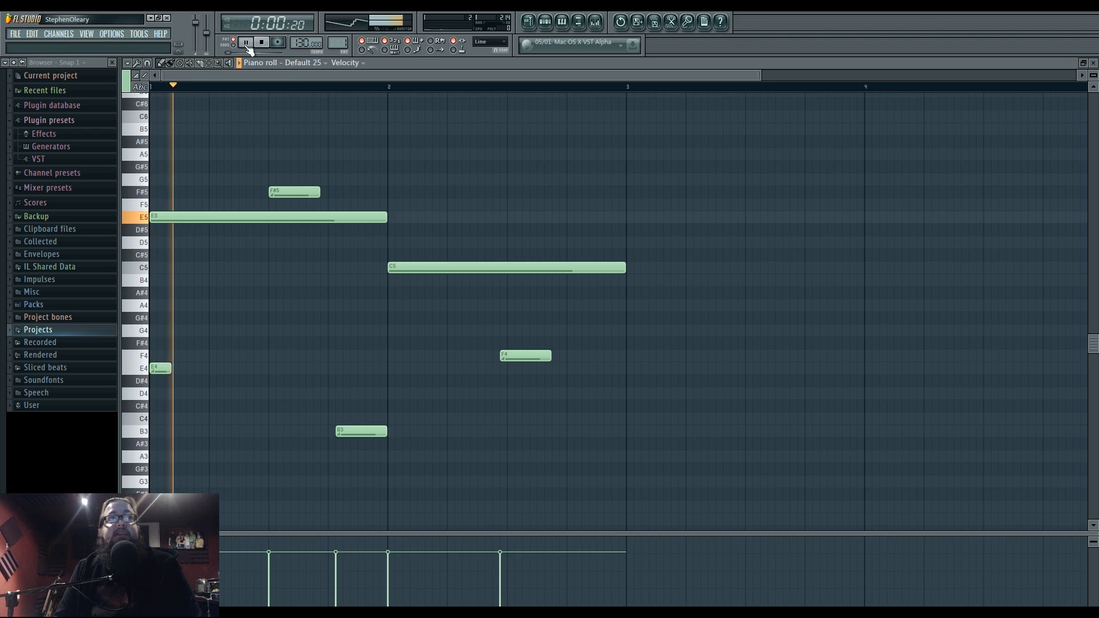
Stop playback and select bars 5 to 7 in the playlist as the loop range.
{"action": "left_click", "coordinate": [528, 23]}
{"action": "key", "text": "space"}
{"action": "left_click_drag", "start_coordinate": [337, 86], "coordinate": [618, 86]}
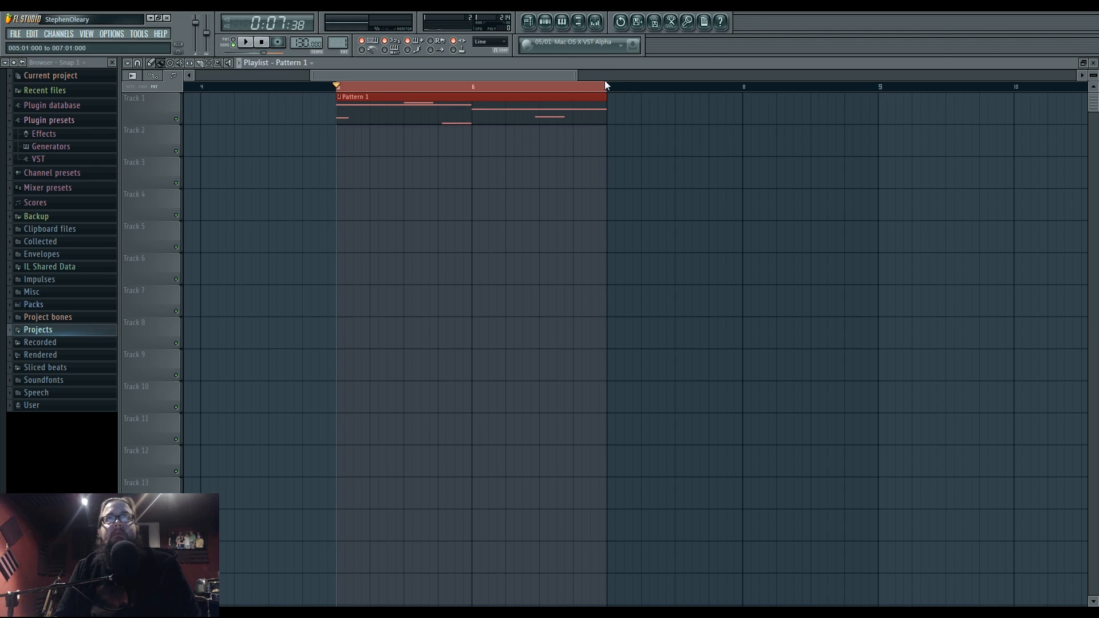
Route the Sytrus channel Default 25 to mixer track Insert 10 and show the mixer.
{"action": "left_click", "coordinate": [545, 22]}
{"action": "left_click", "coordinate": [752, 294]}
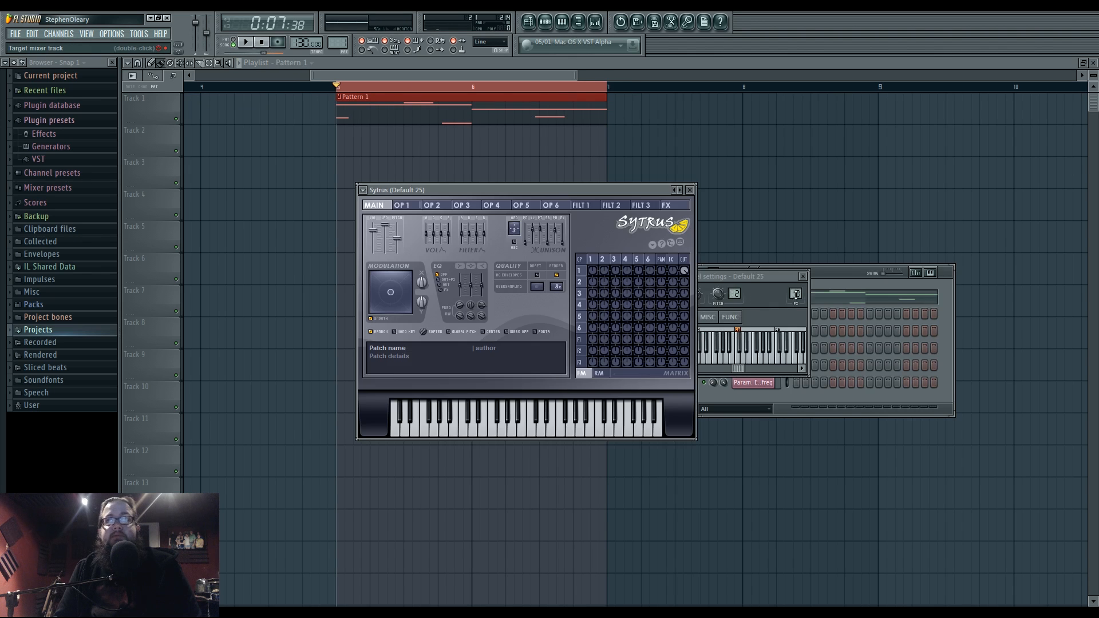
{"action": "key", "text": "F9"}
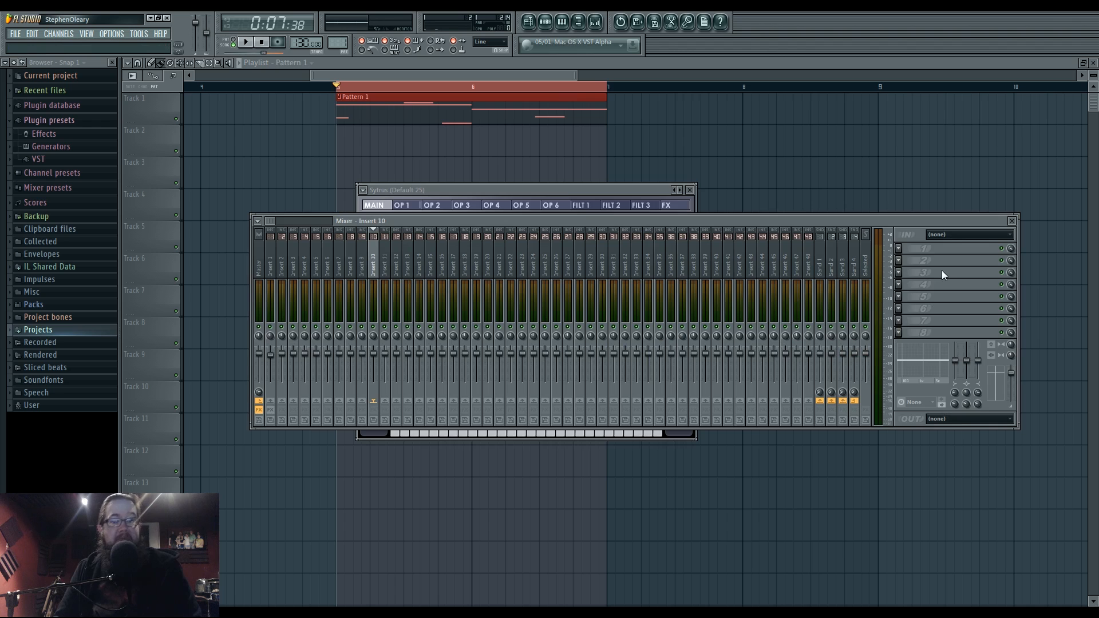
Load Fruity Parametric EQ 2 into the first effect slot of Insert 10 and move its window clear of the slots.
{"action": "left_click", "coordinate": [903, 250]}
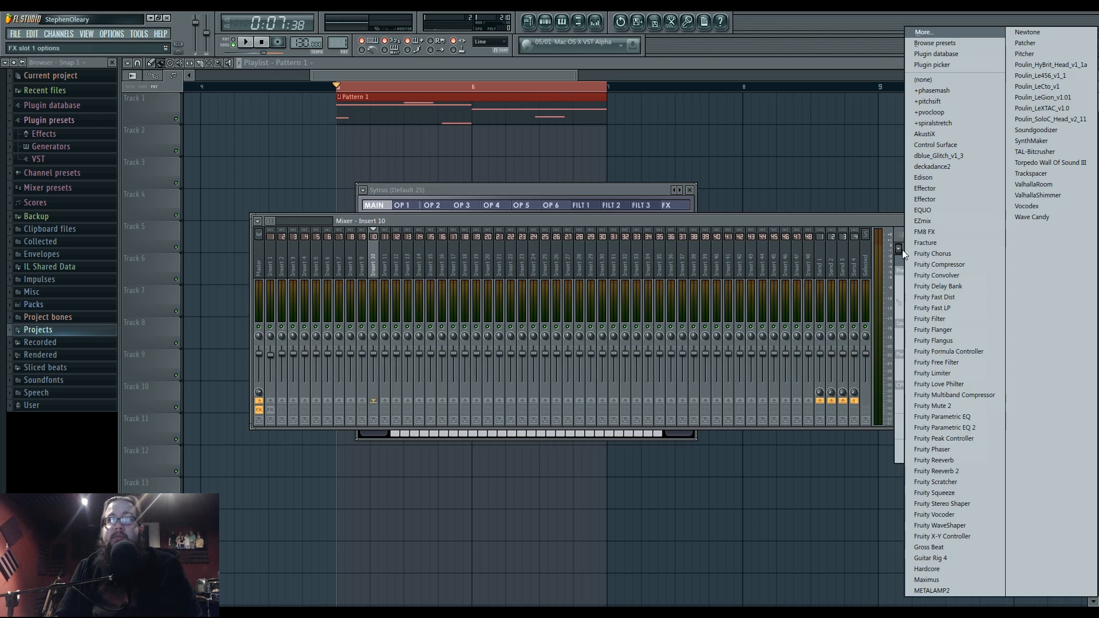
{"action": "left_click", "coordinate": [944, 428]}
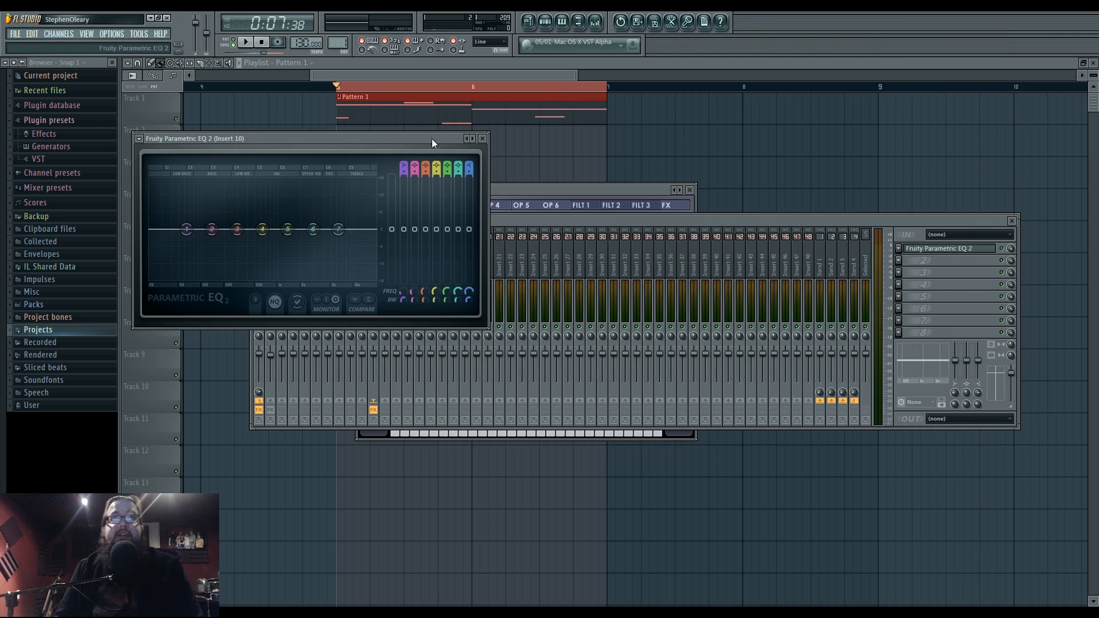
{"action": "left_click_drag", "start_coordinate": [433, 143], "coordinate": [848, 187]}
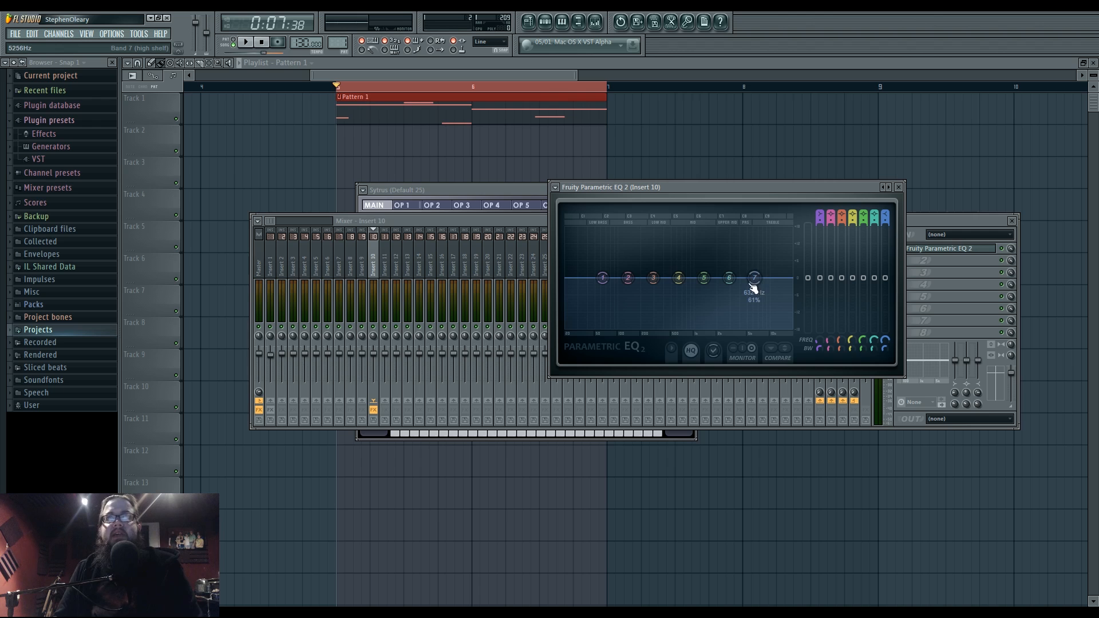
Change EQ band 3 to a band pass filter and move its frequency to about 194 Hz.
{"action": "right_click", "coordinate": [652, 278]}
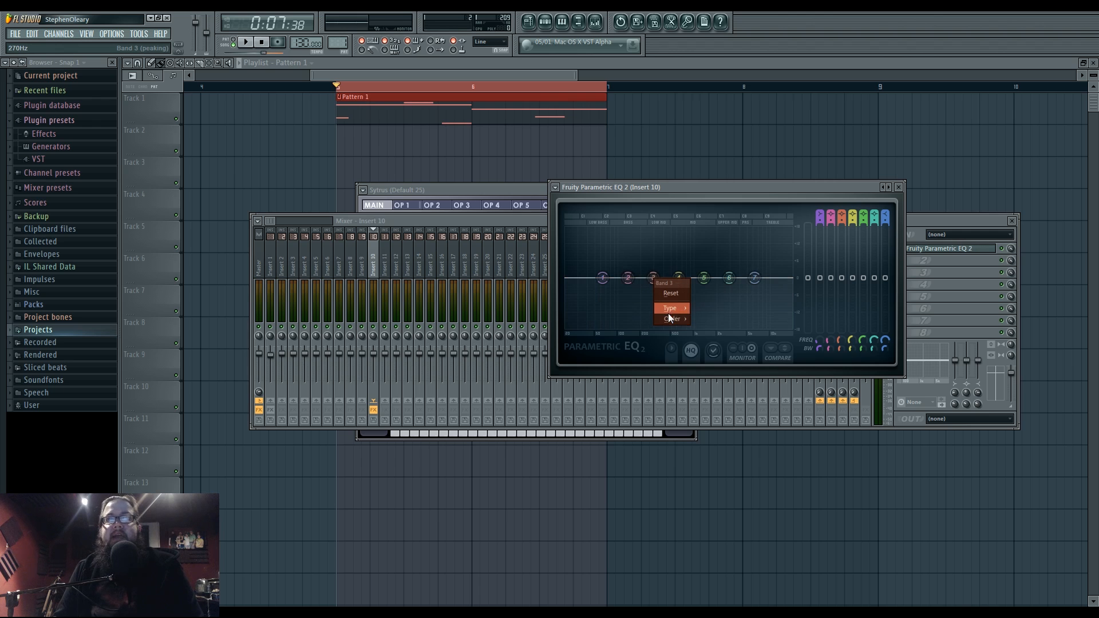
{"action": "mouse_move", "coordinate": [669, 312]}
{"action": "left_click", "coordinate": [715, 330]}
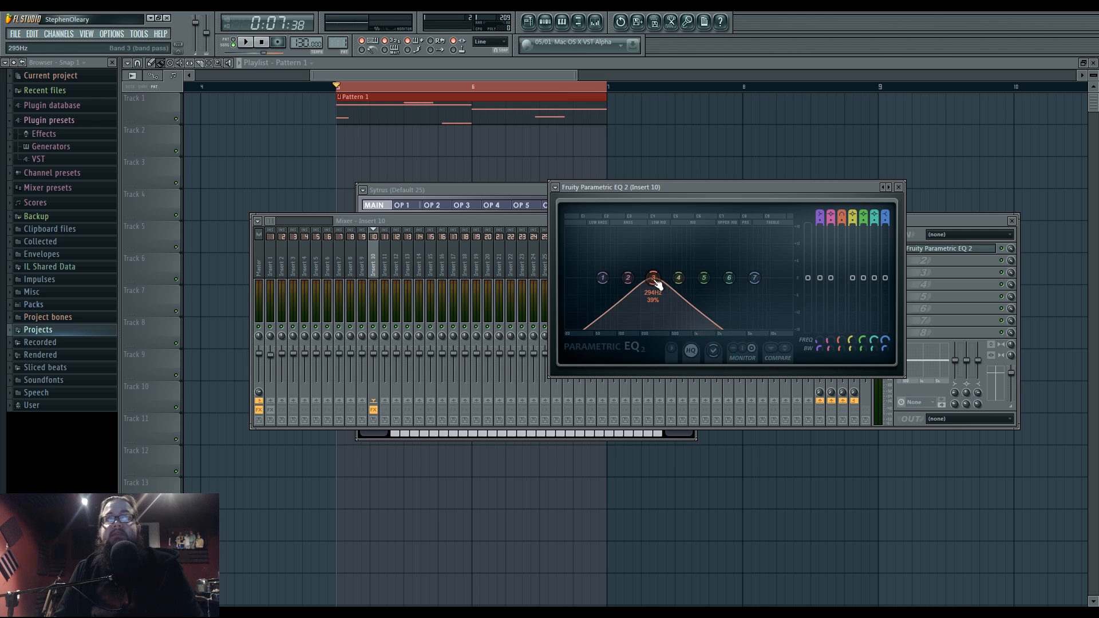
{"action": "key", "text": "space"}
{"action": "left_click_drag", "start_coordinate": [653, 278], "coordinate": [628, 277]}
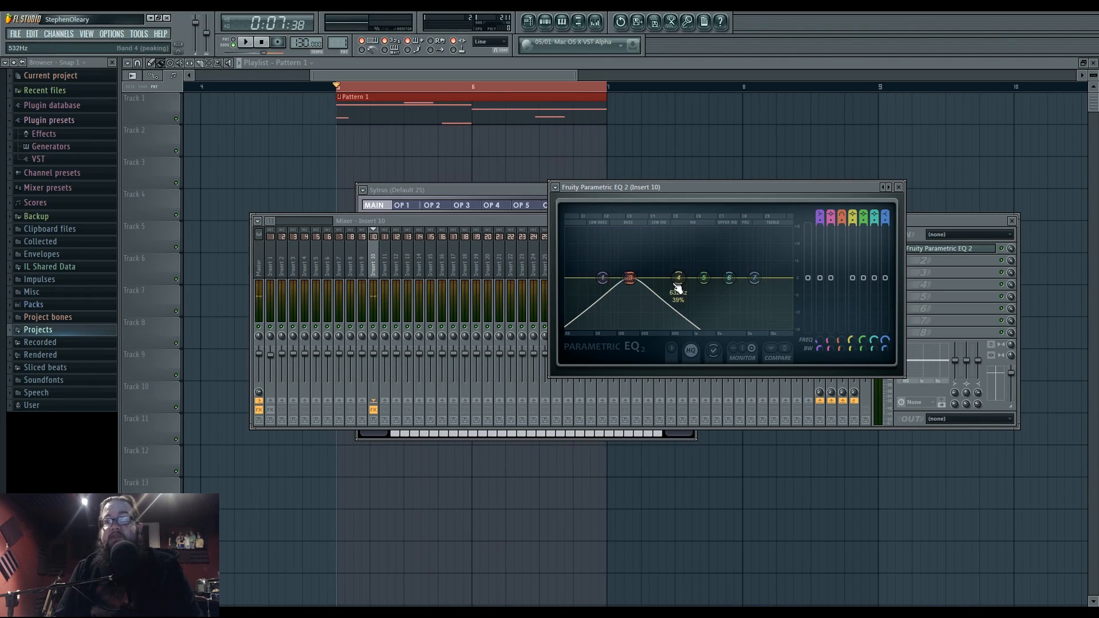
{"action": "left_click_drag", "start_coordinate": [629, 278], "coordinate": [643, 282]}
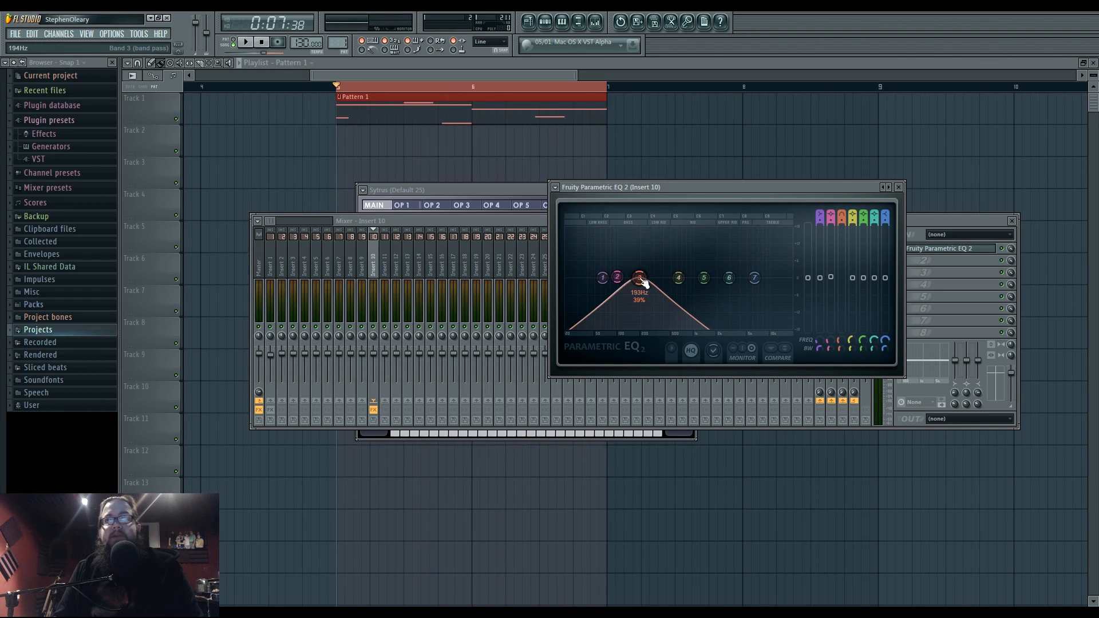
Change EQ bands 4, 5 and 6 to band stop filters and raise band 3's frequency slightly.
{"action": "right_click", "coordinate": [678, 278]}
{"action": "mouse_move", "coordinate": [697, 324]}
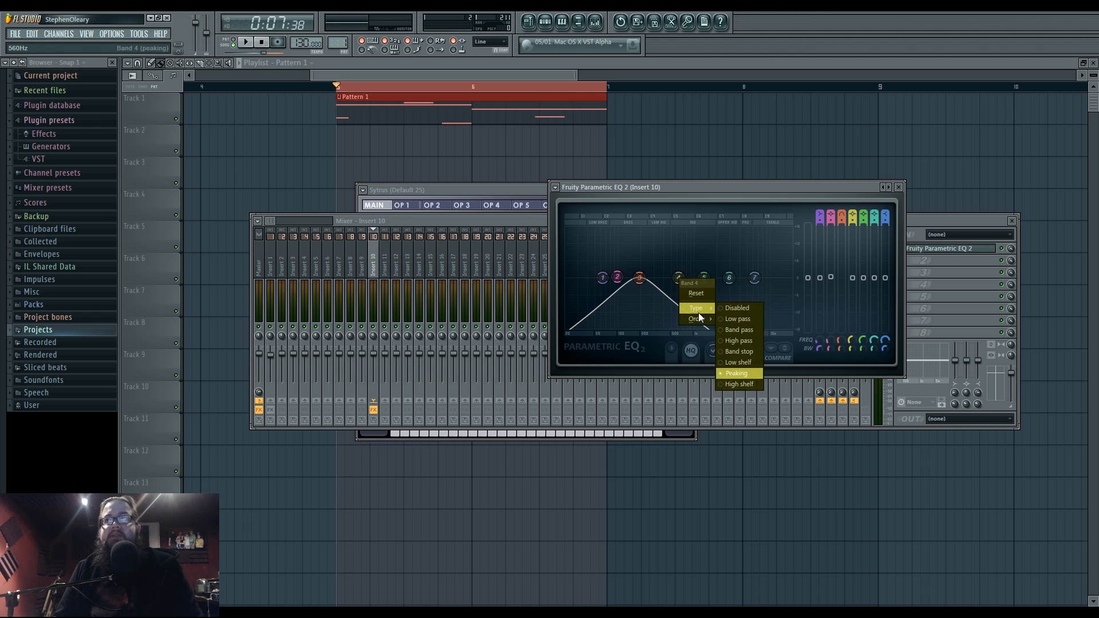
{"action": "left_click", "coordinate": [744, 353]}
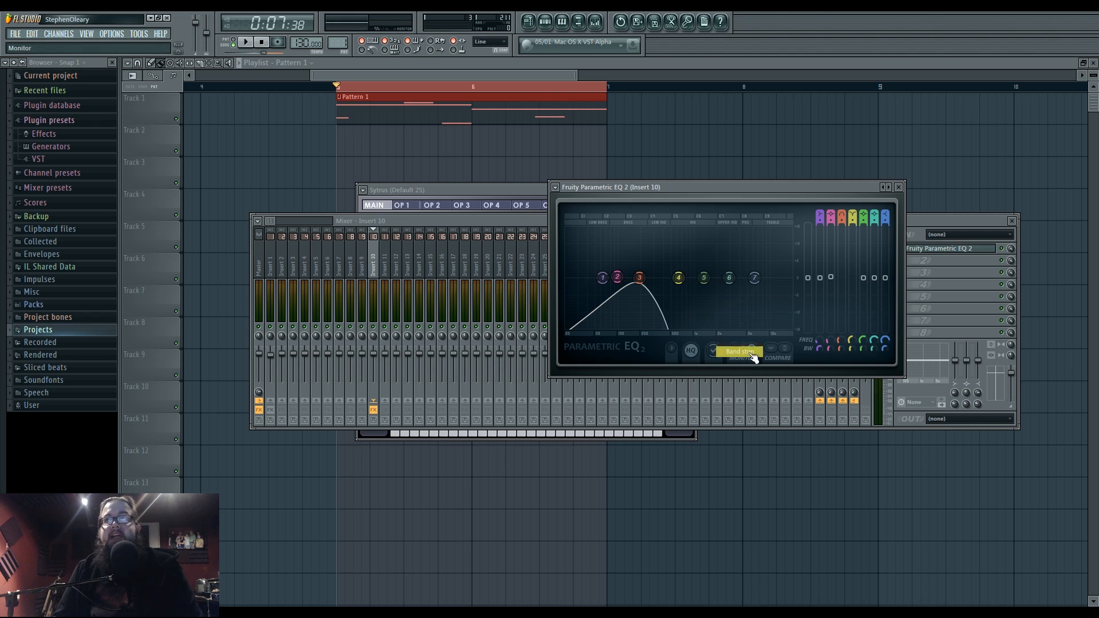
{"action": "right_click", "coordinate": [705, 279]}
{"action": "mouse_move", "coordinate": [722, 318]}
{"action": "left_click", "coordinate": [764, 346]}
{"action": "right_click", "coordinate": [729, 277]}
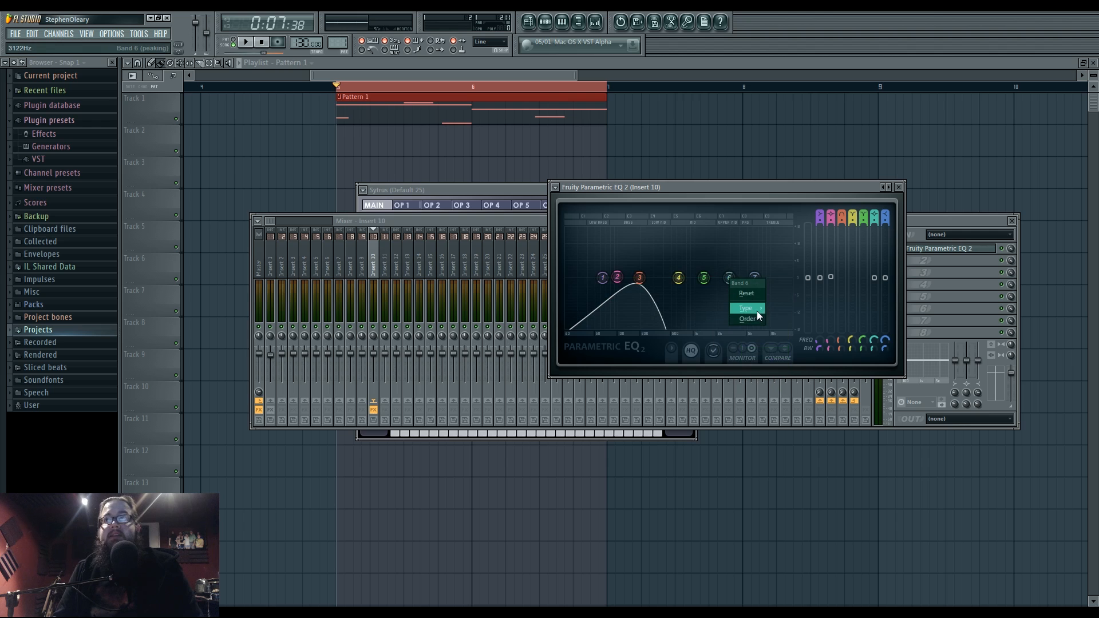
{"action": "mouse_move", "coordinate": [756, 311]}
{"action": "left_click", "coordinate": [802, 353]}
{"action": "left_click_drag", "start_coordinate": [639, 278], "coordinate": [650, 282]}
Create automation clips for the frequencies of EQ bands 3, 4, 5 and 6, and close the open windows over the playlist.
{"action": "right_click", "coordinate": [839, 340]}
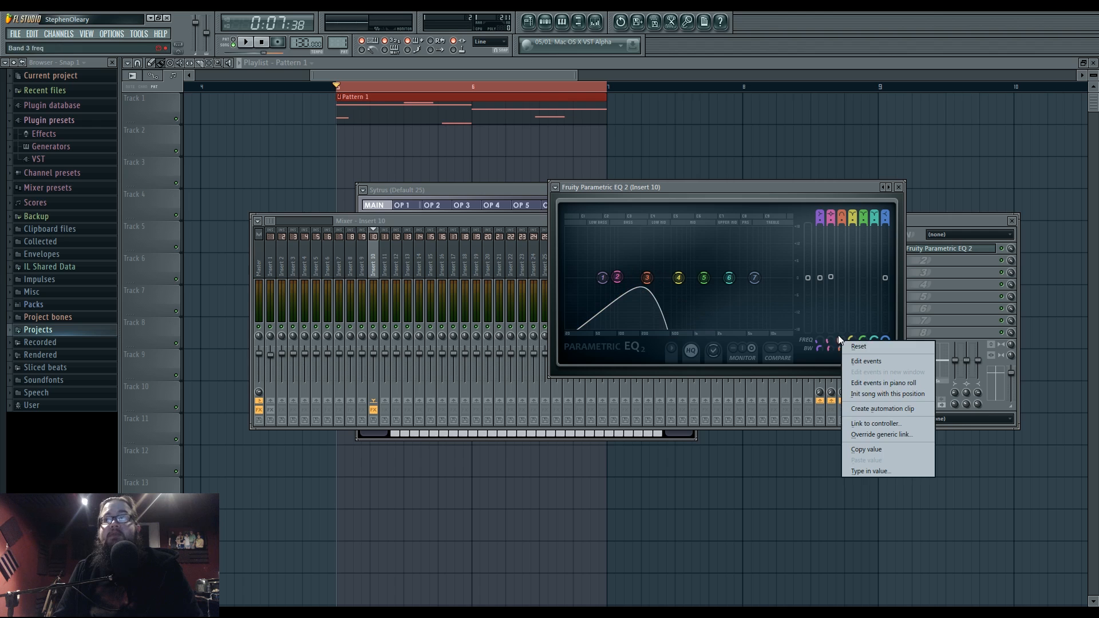
{"action": "left_click", "coordinate": [885, 406]}
{"action": "right_click", "coordinate": [852, 340]}
{"action": "left_click", "coordinate": [894, 407]}
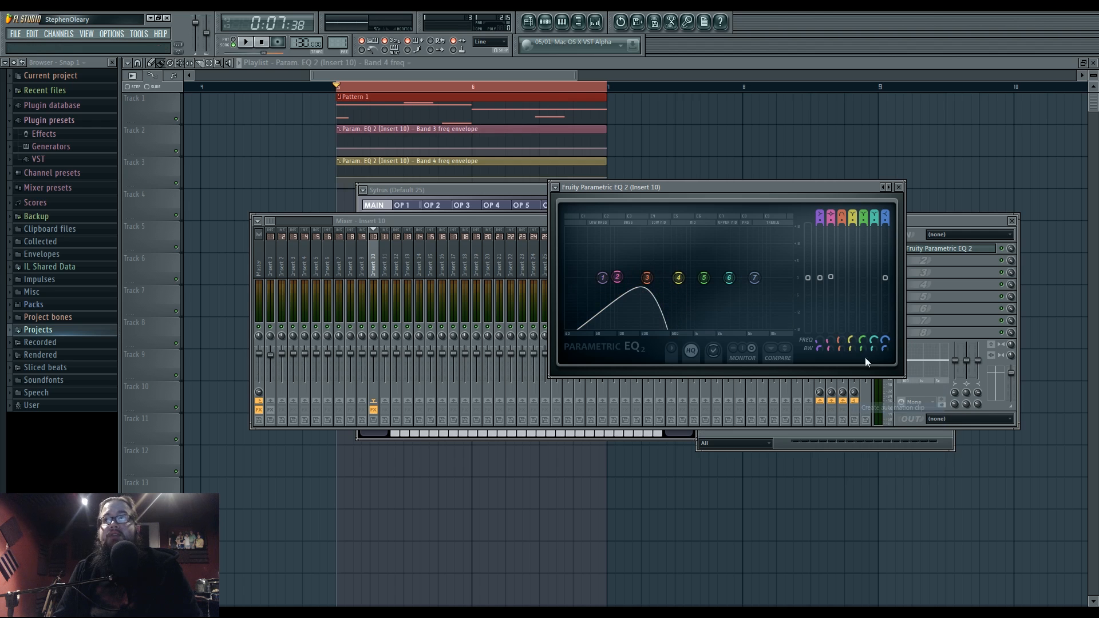
{"action": "right_click", "coordinate": [864, 340]}
{"action": "left_click", "coordinate": [907, 407]}
{"action": "right_click", "coordinate": [874, 340]}
{"action": "left_click", "coordinate": [905, 408]}
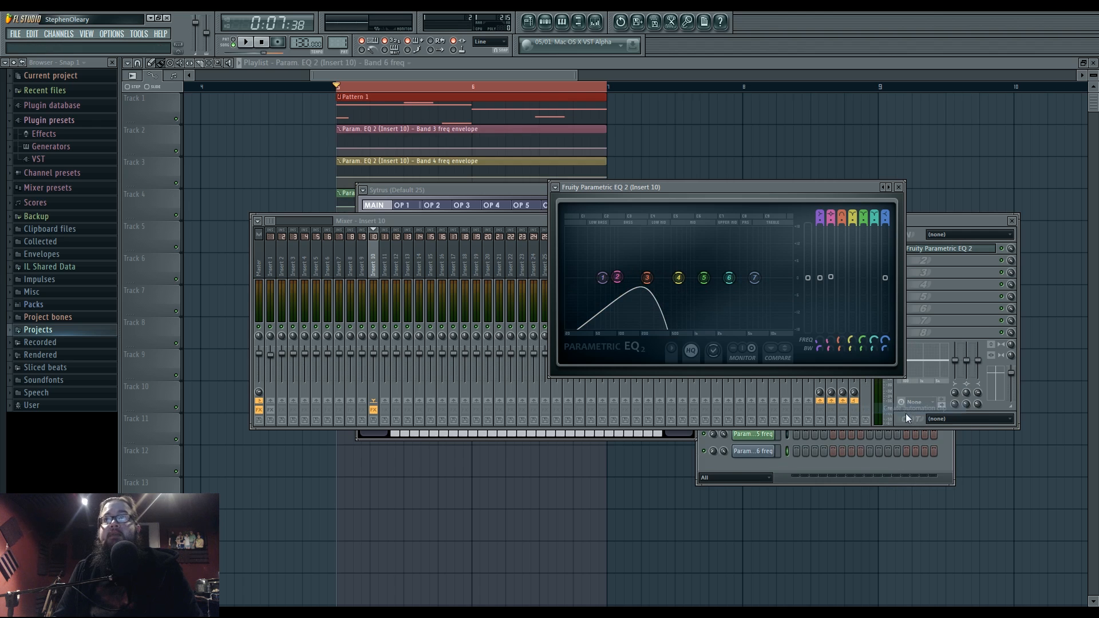
{"action": "key", "text": "F12"}
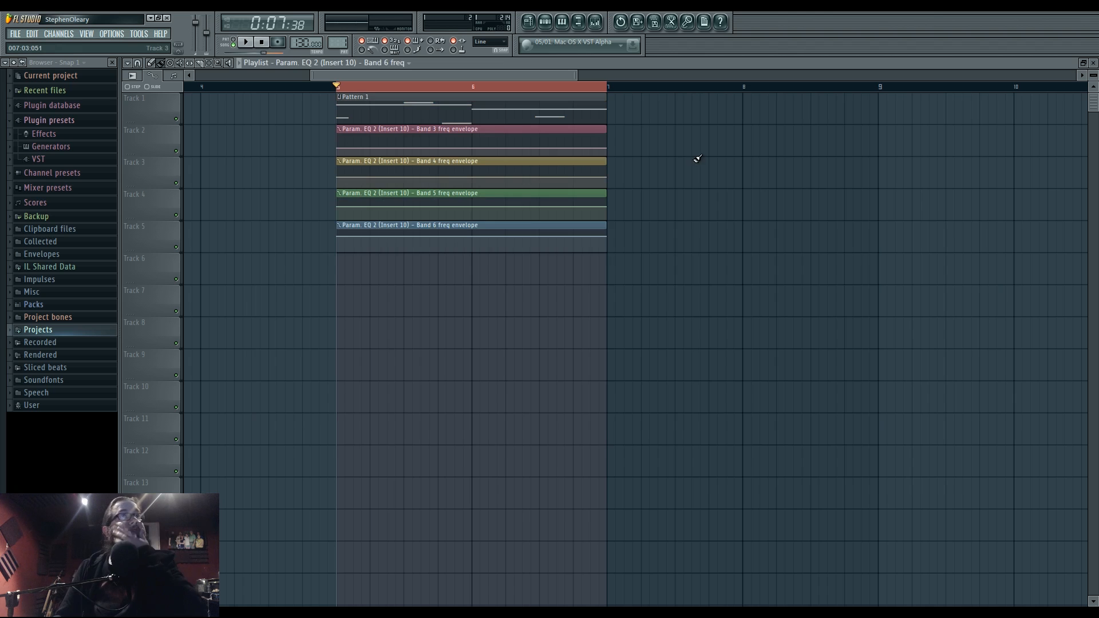
{"action": "left_click", "coordinate": [486, 129]}
{"action": "left_click_drag", "start_coordinate": [486, 161], "coordinate": [502, 223]}
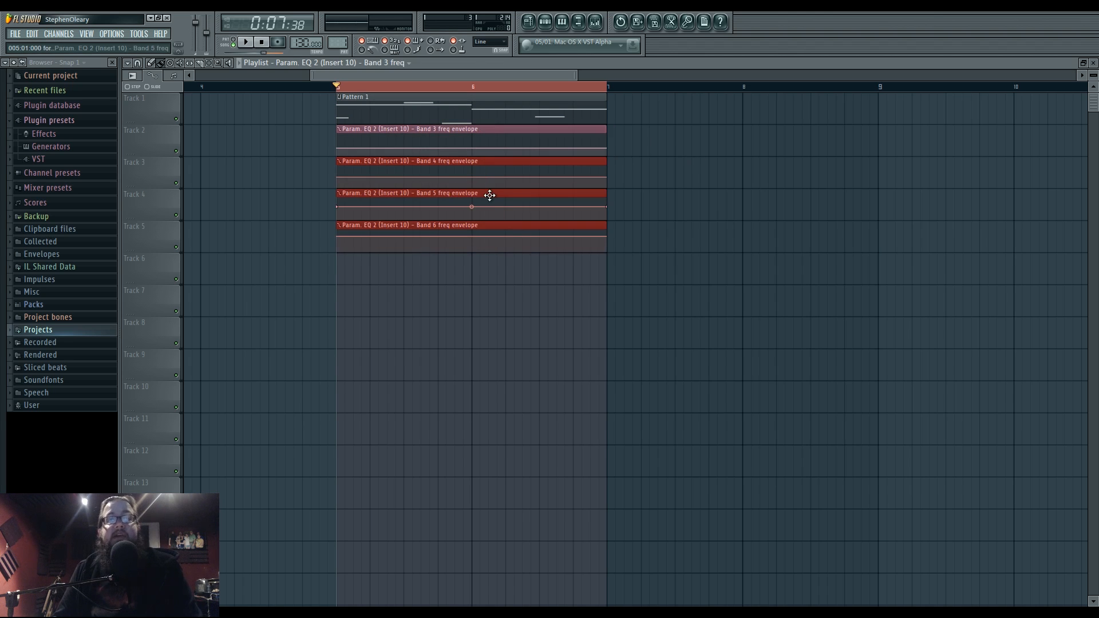
{"action": "left_click", "coordinate": [437, 304]}
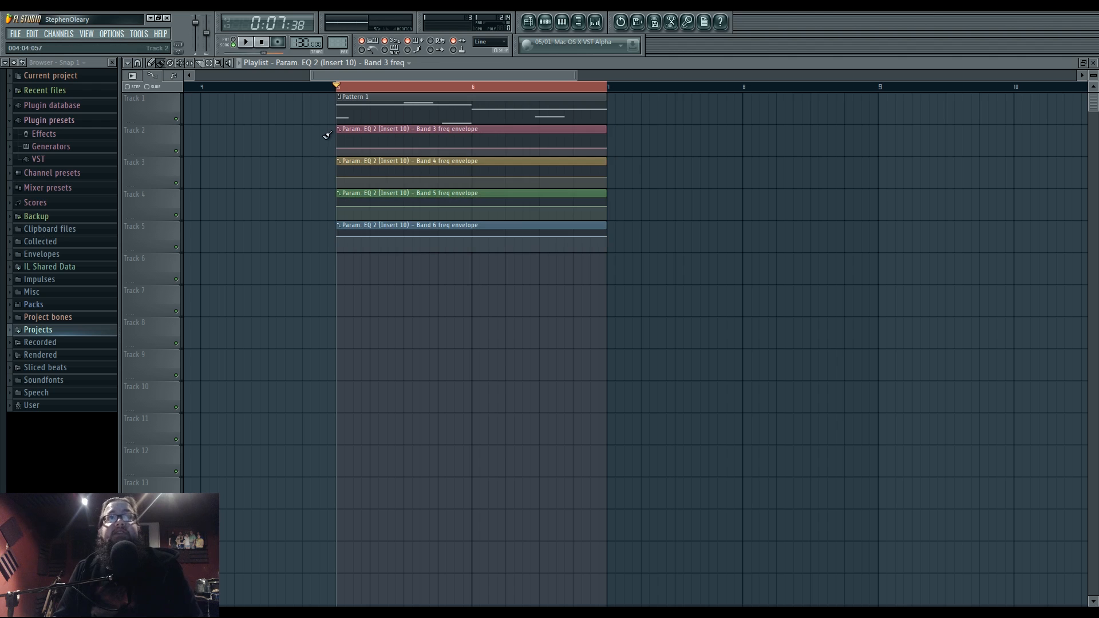
Add alternating high and low points across the Band 3 frequency automation clip to form a jagged zigzag envelope over the loop.
{"action": "right_click", "coordinate": [345, 150]}
{"action": "right_click", "coordinate": [353, 142]}
{"action": "right_click", "coordinate": [387, 151]}
{"action": "right_click", "coordinate": [404, 141]}
{"action": "right_click", "coordinate": [412, 150]}
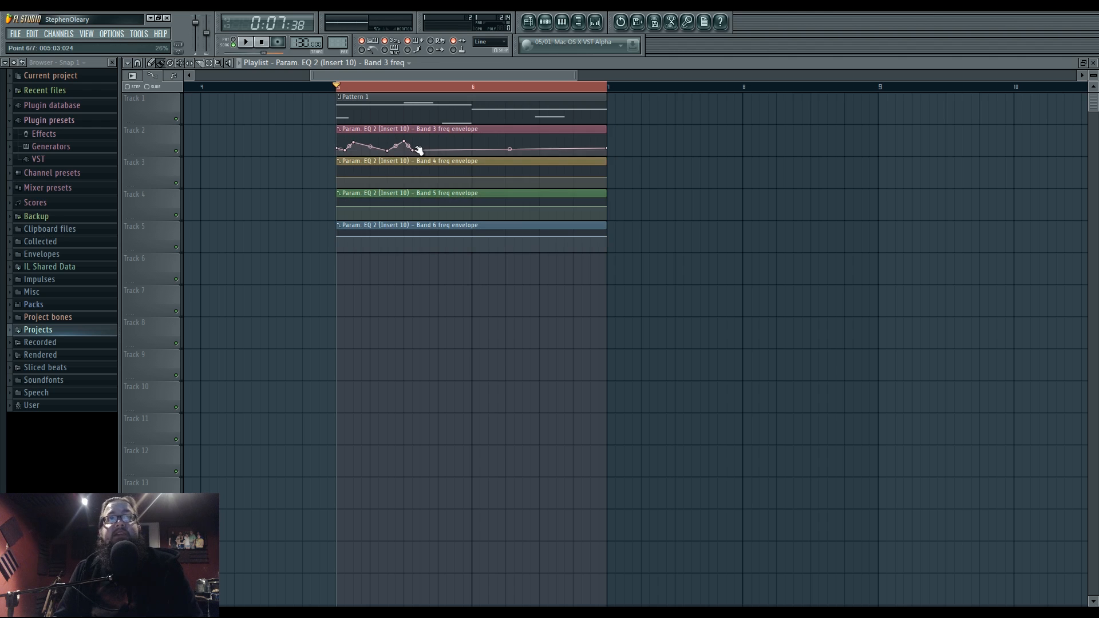
{"action": "right_click", "coordinate": [446, 139]}
{"action": "right_click", "coordinate": [455, 153]}
{"action": "right_click", "coordinate": [481, 138]}
{"action": "right_click", "coordinate": [489, 150]}
{"action": "right_click", "coordinate": [513, 137]}
{"action": "right_click", "coordinate": [514, 150]}
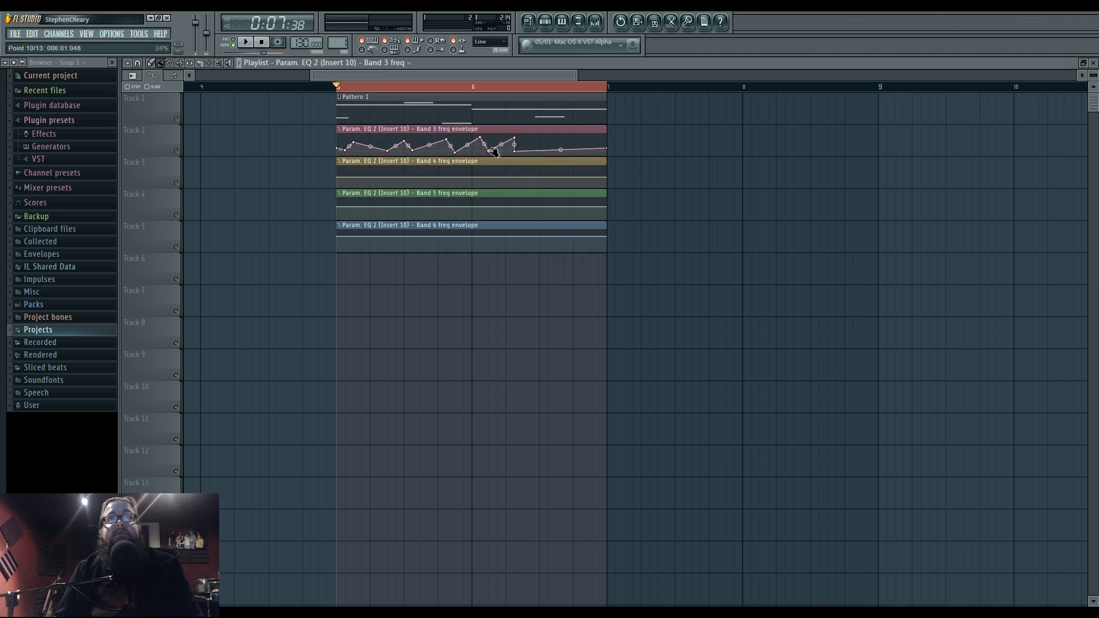
{"action": "right_click", "coordinate": [566, 146]}
{"action": "right_click", "coordinate": [551, 139]}
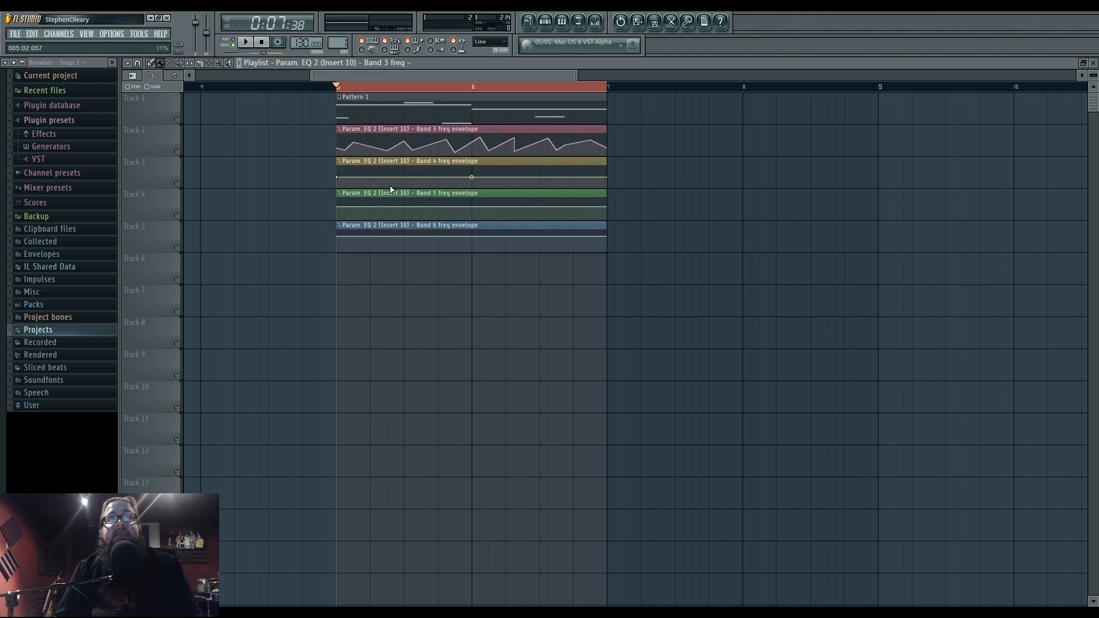
Shape the Band 4 frequency automation clip with a slow dip, a peak near bar 6 and another dip.
{"action": "right_click", "coordinate": [371, 181]}
{"action": "right_click", "coordinate": [404, 184]}
{"action": "right_click", "coordinate": [442, 177]}
{"action": "right_click", "coordinate": [479, 168]}
{"action": "right_click", "coordinate": [543, 173]}
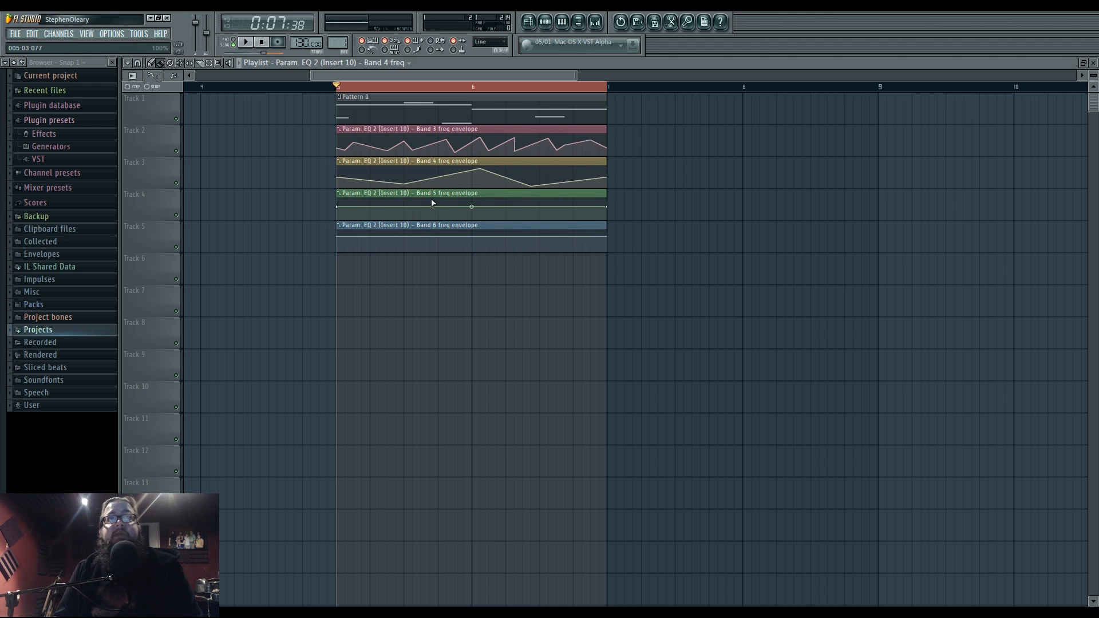
Shape the Band 5 and Band 6 frequency automation clips into gently alternating dips and peaks across the two-bar loop.
{"action": "right_click", "coordinate": [445, 201]}
{"action": "right_click", "coordinate": [380, 216]}
{"action": "left_click_drag", "start_coordinate": [380, 217], "coordinate": [361, 205]}
{"action": "left_click_drag", "start_coordinate": [446, 201], "coordinate": [361, 213]}
{"action": "right_click", "coordinate": [403, 245]}
{"action": "right_click", "coordinate": [438, 213]}
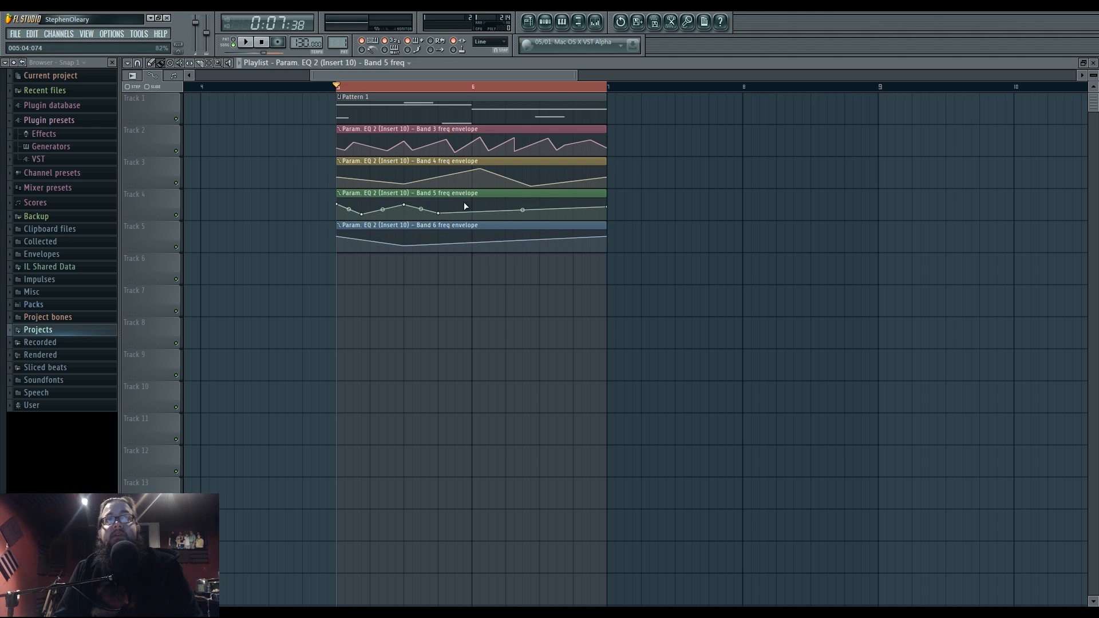
{"action": "right_click", "coordinate": [582, 215]}
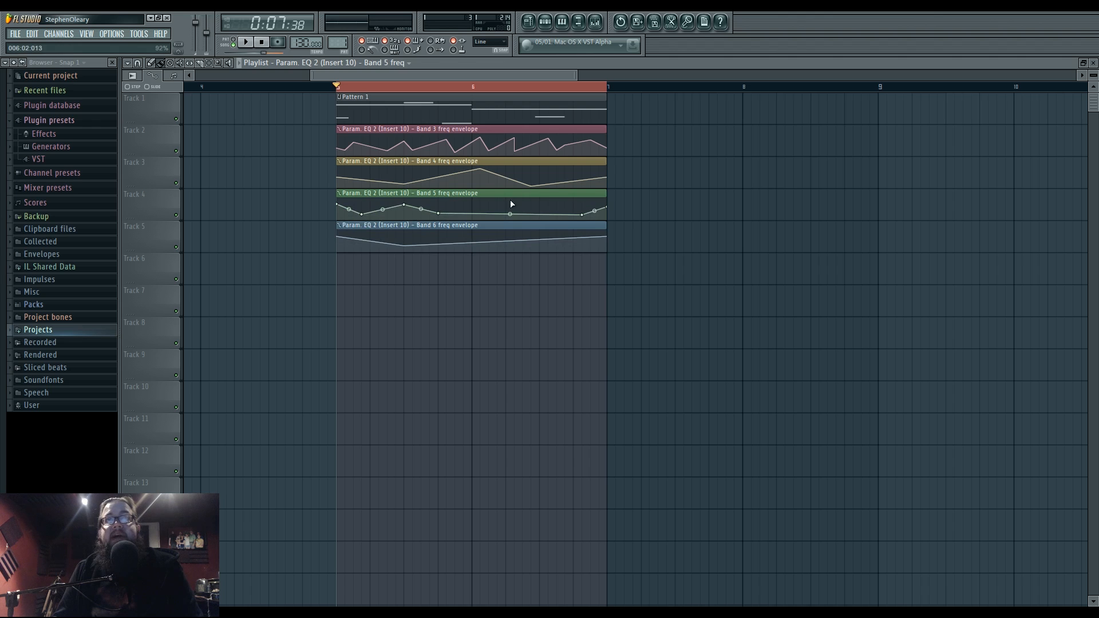
{"action": "right_click", "coordinate": [506, 200]}
{"action": "right_click", "coordinate": [498, 232]}
{"action": "left_click_drag", "start_coordinate": [498, 232], "coordinate": [472, 231]}
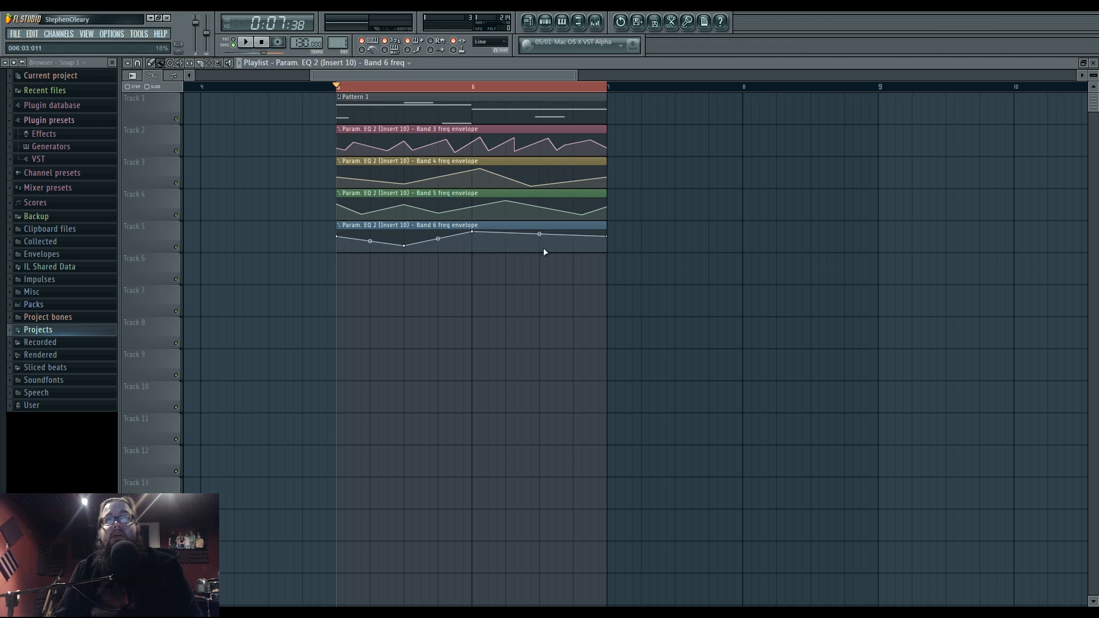
{"action": "right_click", "coordinate": [539, 247]}
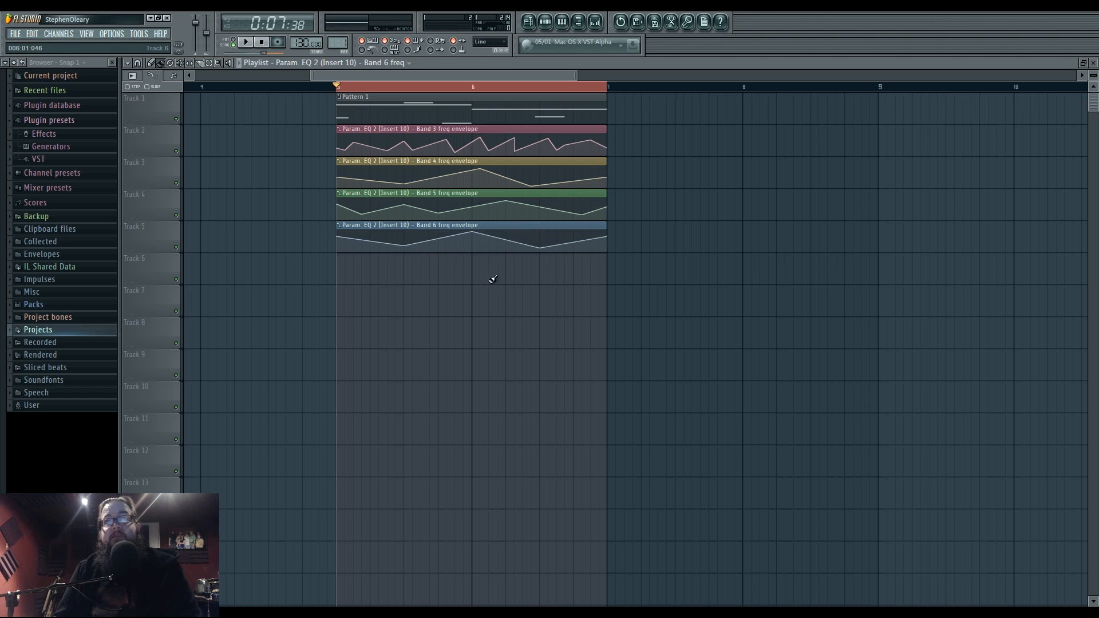
Play the loop to hear the filter automation, then open the mixer and place it below the automation clips.
{"action": "key", "text": "space"}
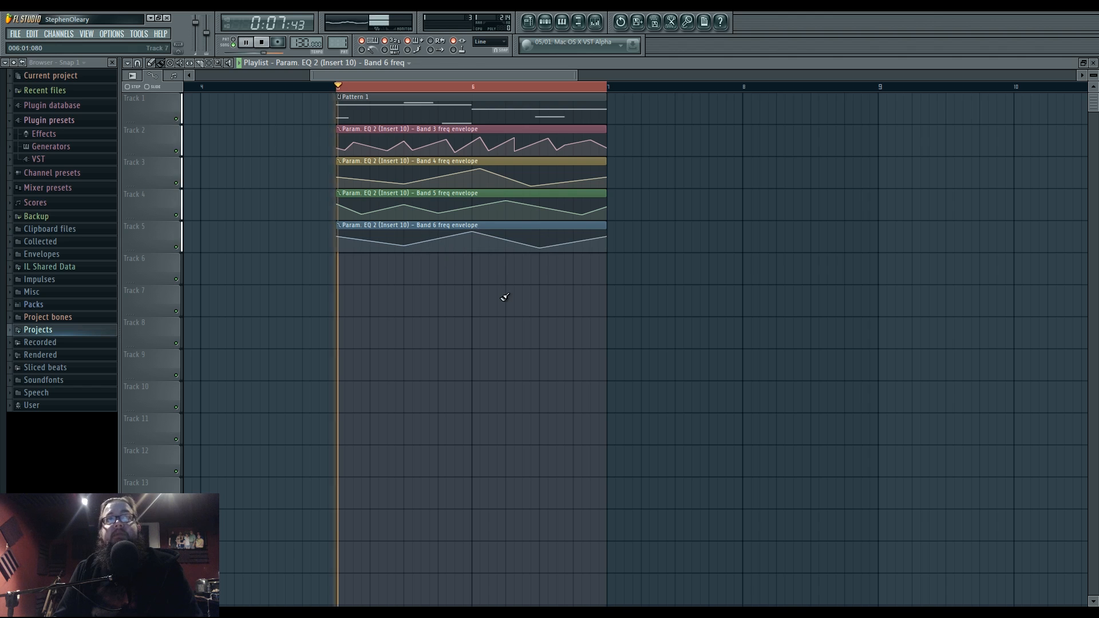
{"action": "left_click", "coordinate": [596, 22]}
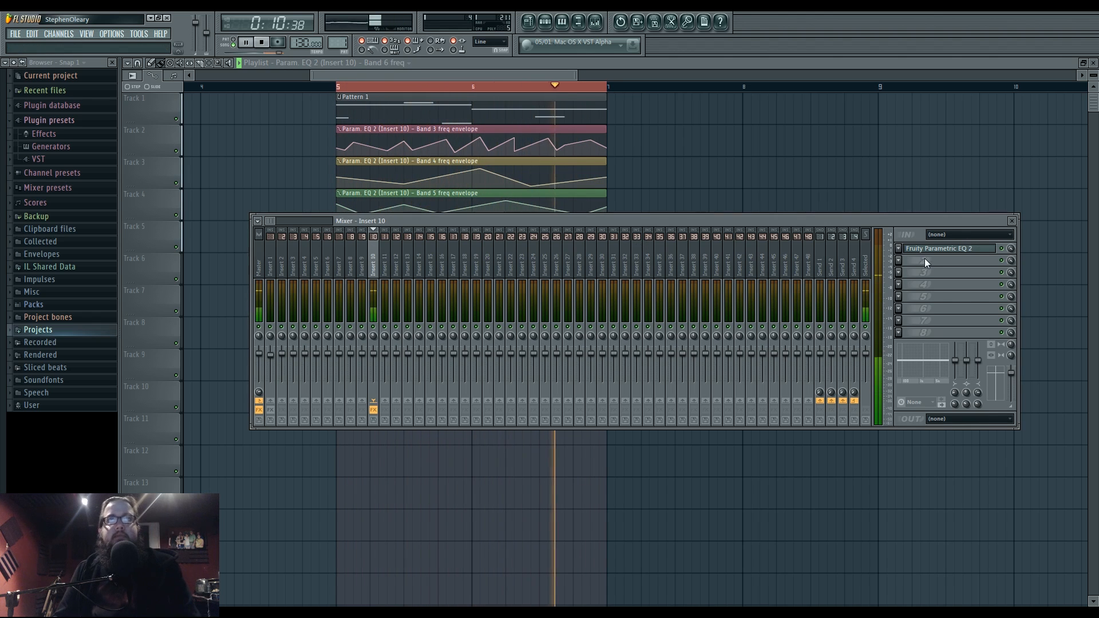
{"action": "key", "text": "space"}
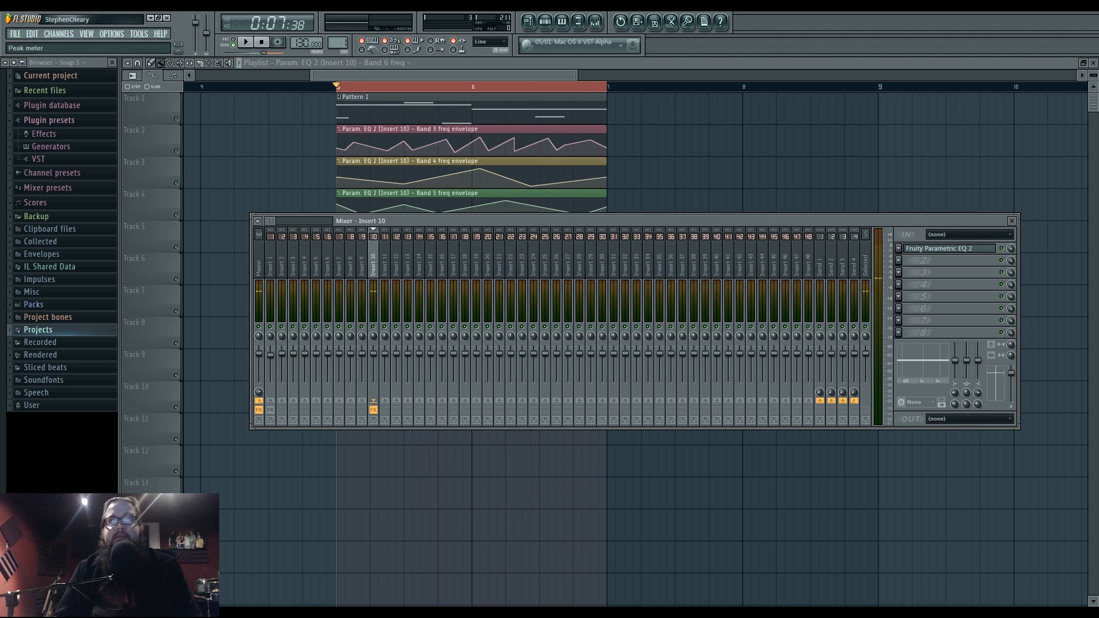
{"action": "left_click_drag", "start_coordinate": [855, 221], "coordinate": [846, 275]}
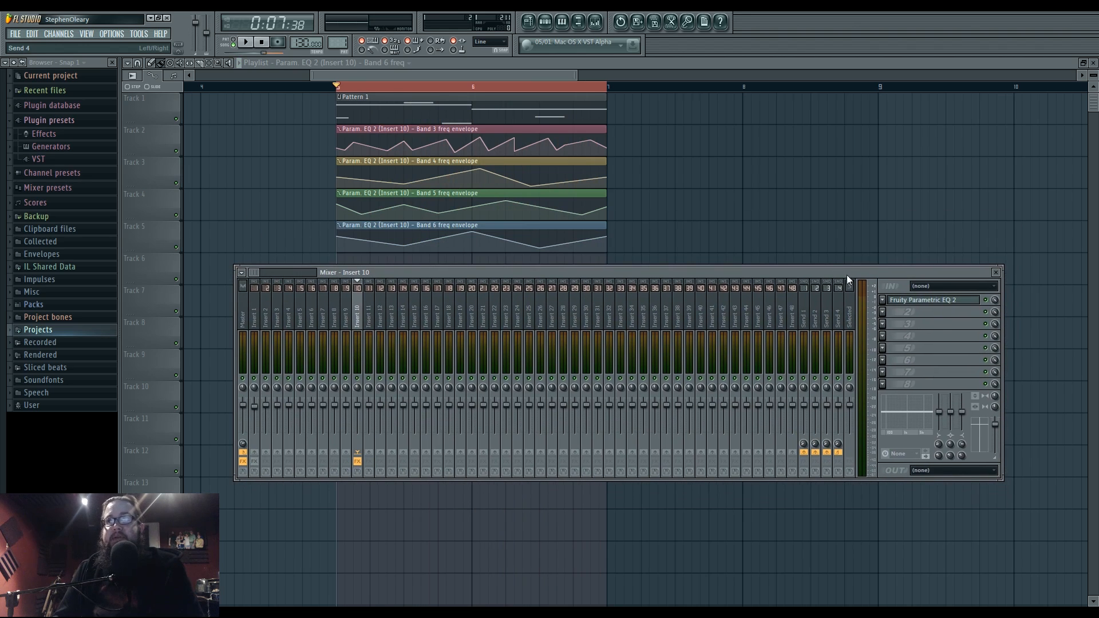
Load Fruity WaveShaper into the second effect slot of Insert 10, bend its curve strongly upward and play the loop.
{"action": "left_click", "coordinate": [897, 319]}
{"action": "left_click", "coordinate": [974, 528]}
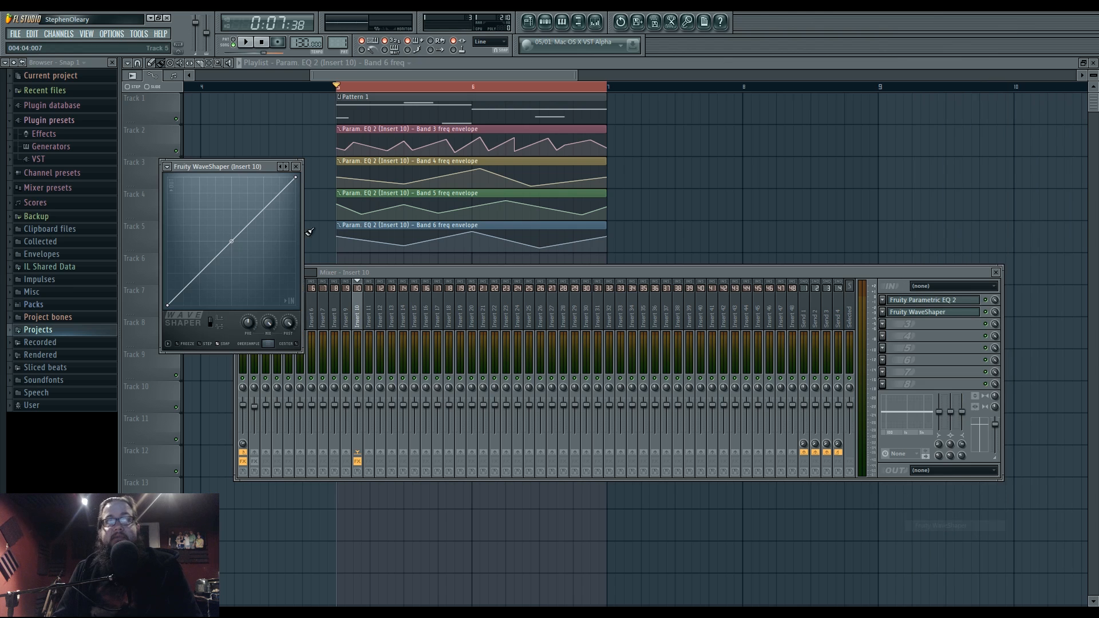
{"action": "left_click_drag", "start_coordinate": [229, 243], "coordinate": [231, 193]}
{"action": "key", "text": "space"}
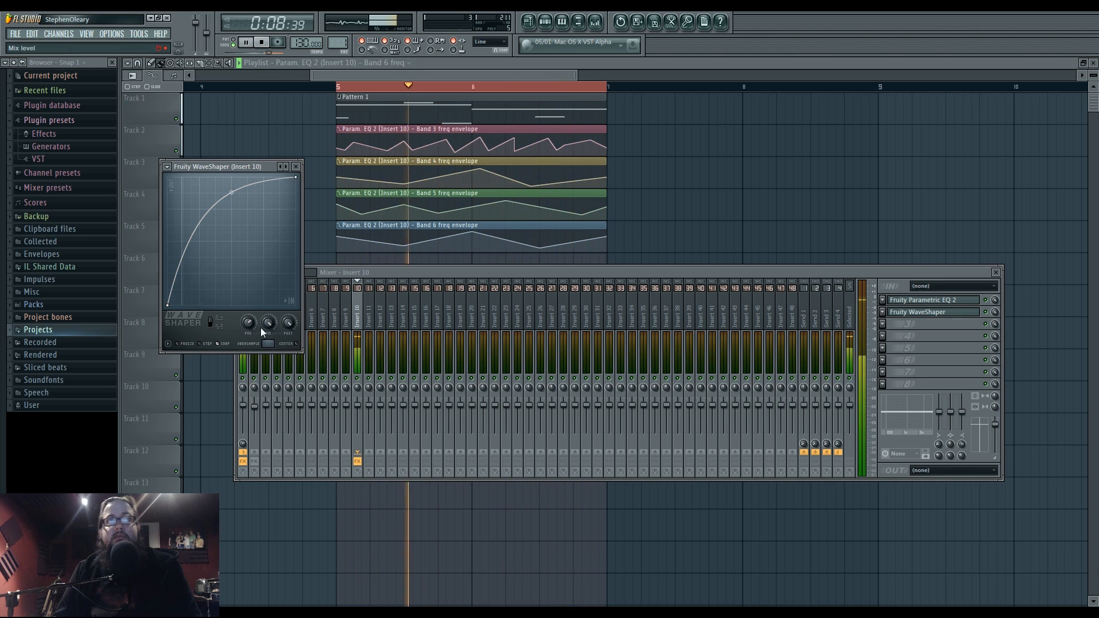
{"action": "key", "text": "space"}
Load Maximus into the third effect slot of Insert 10 and move its window over the mixer.
{"action": "left_click", "coordinate": [902, 335]}
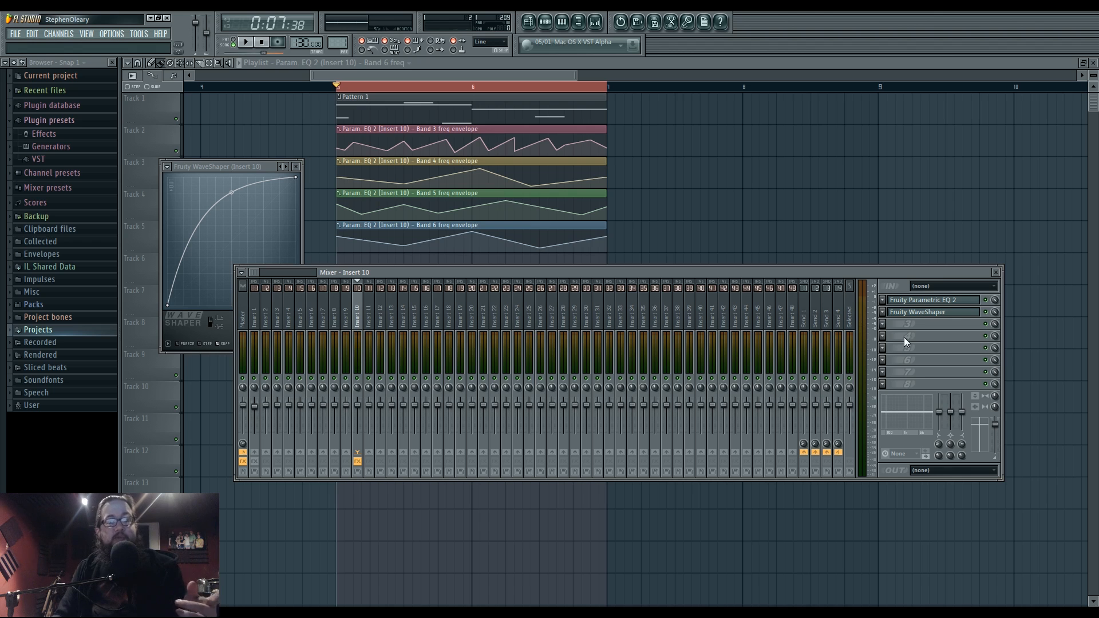
{"action": "left_click", "coordinate": [885, 325]}
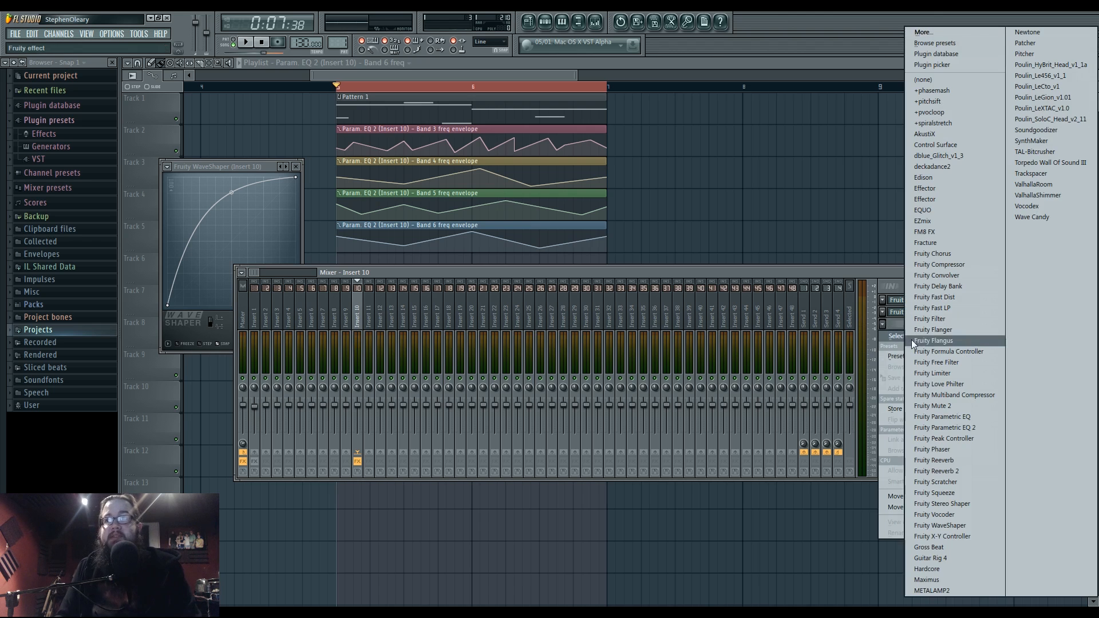
{"action": "left_click", "coordinate": [963, 578]}
{"action": "left_click_drag", "start_coordinate": [437, 189], "coordinate": [611, 246]}
{"action": "left_click", "coordinate": [585, 206]}
{"action": "left_click", "coordinate": [630, 300]}
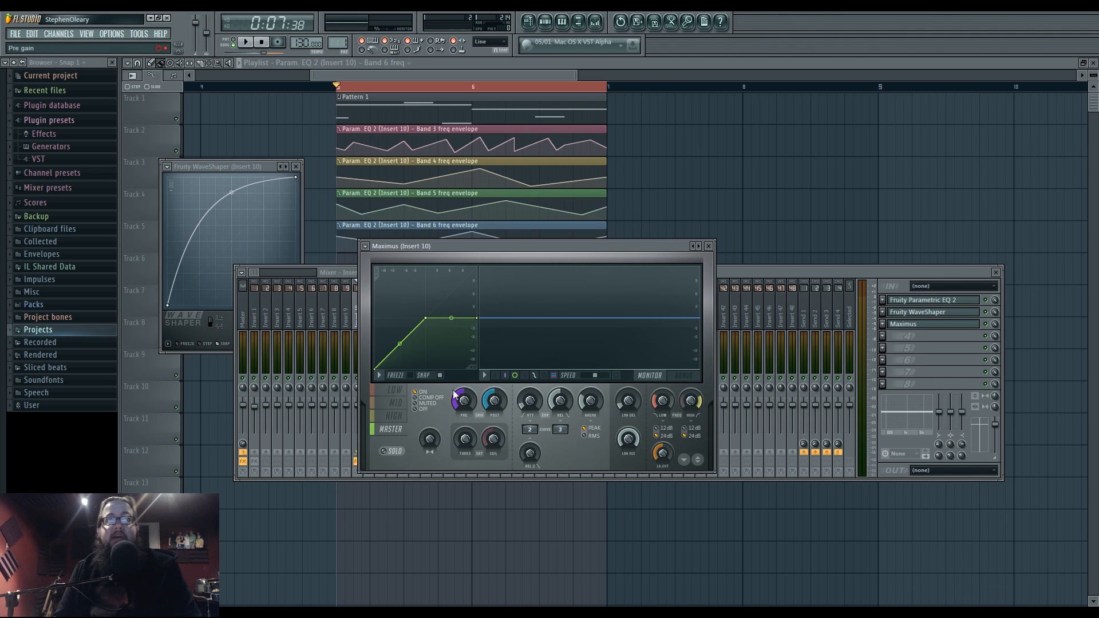
Reshape the Maximus low band's compression curve to climb steeply to 0 dB, playing the loop to check it.
{"action": "left_click", "coordinate": [399, 390]}
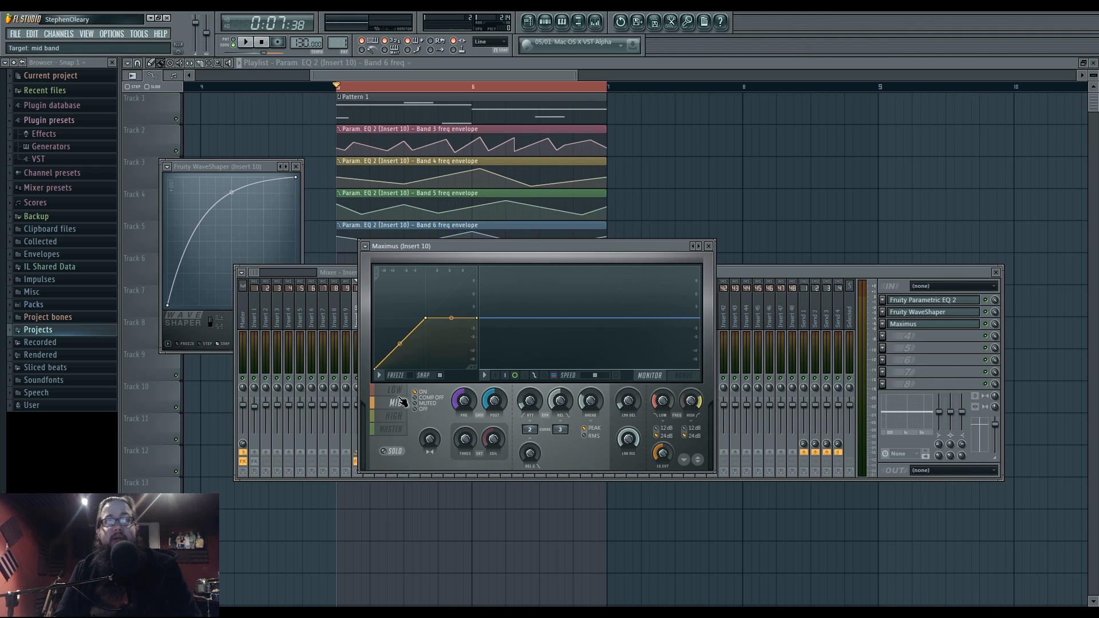
{"action": "left_click", "coordinate": [679, 382]}
{"action": "left_click", "coordinate": [663, 381]}
{"action": "key", "text": "space"}
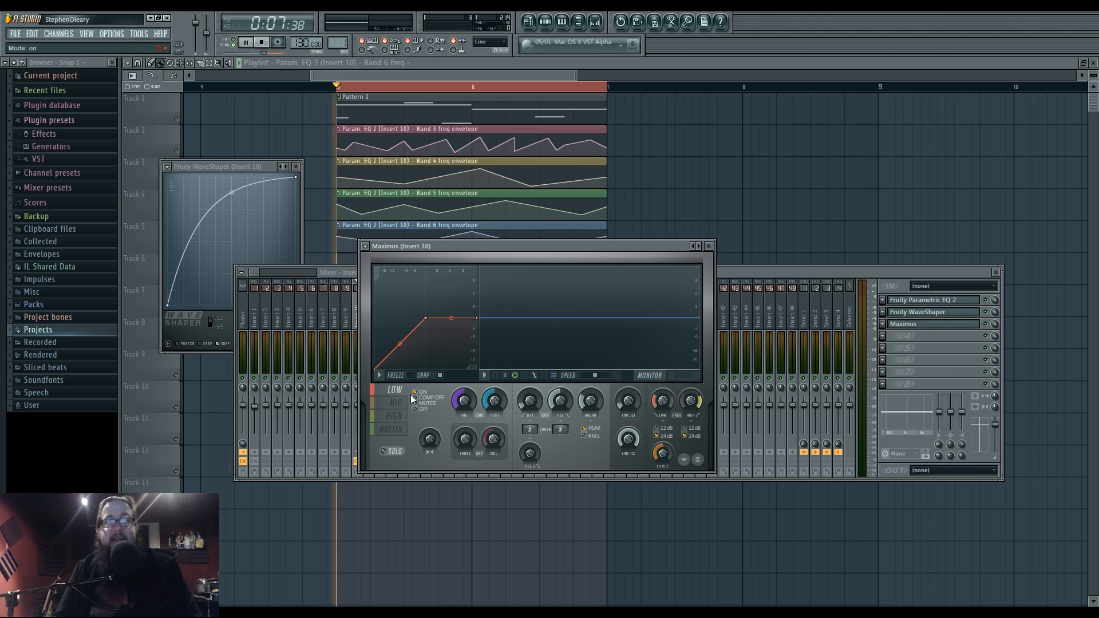
{"action": "key", "text": "space"}
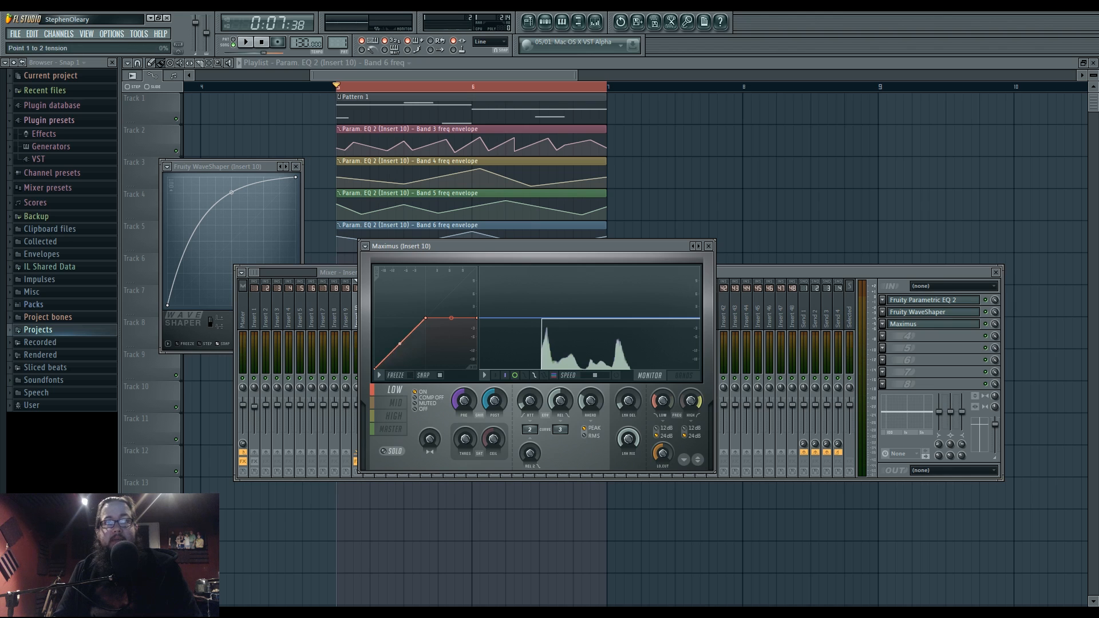
{"action": "left_click_drag", "start_coordinate": [399, 344], "coordinate": [401, 318]}
{"action": "key", "text": "space"}
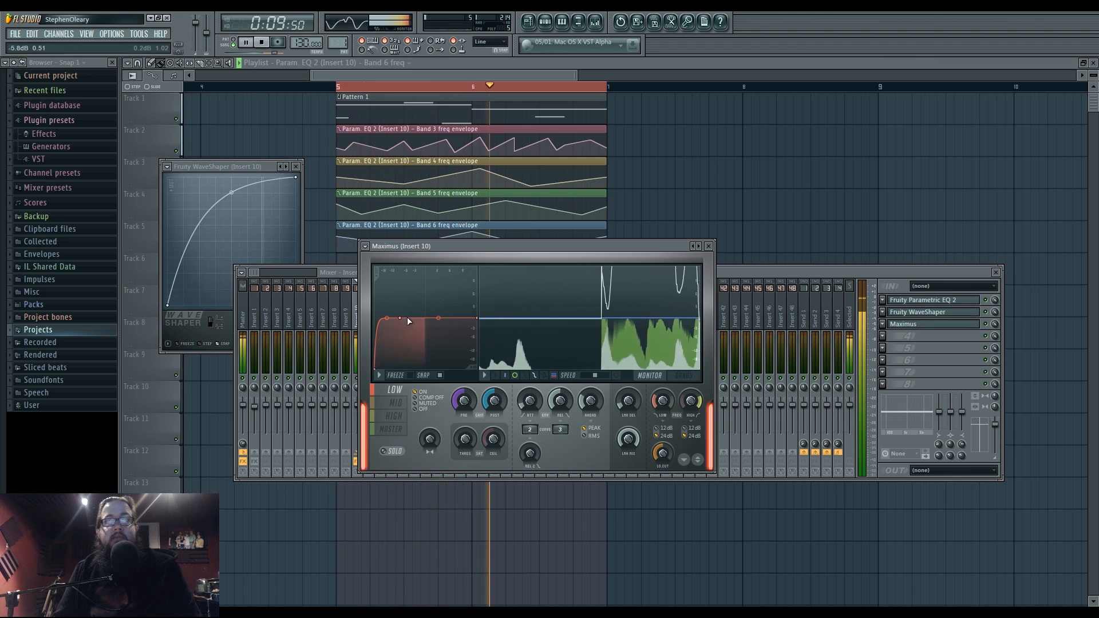
{"action": "key", "text": "space"}
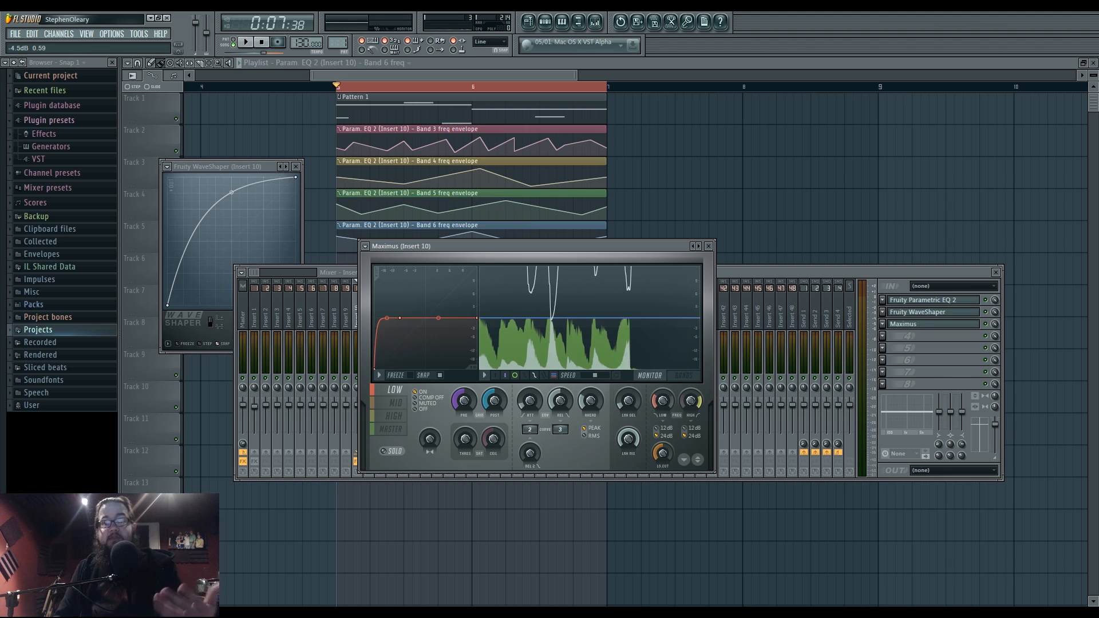
Move the Maximus mid band's curve point to an input of about -8.7 dB at 0 dB output during playback.
{"action": "left_click", "coordinate": [388, 404]}
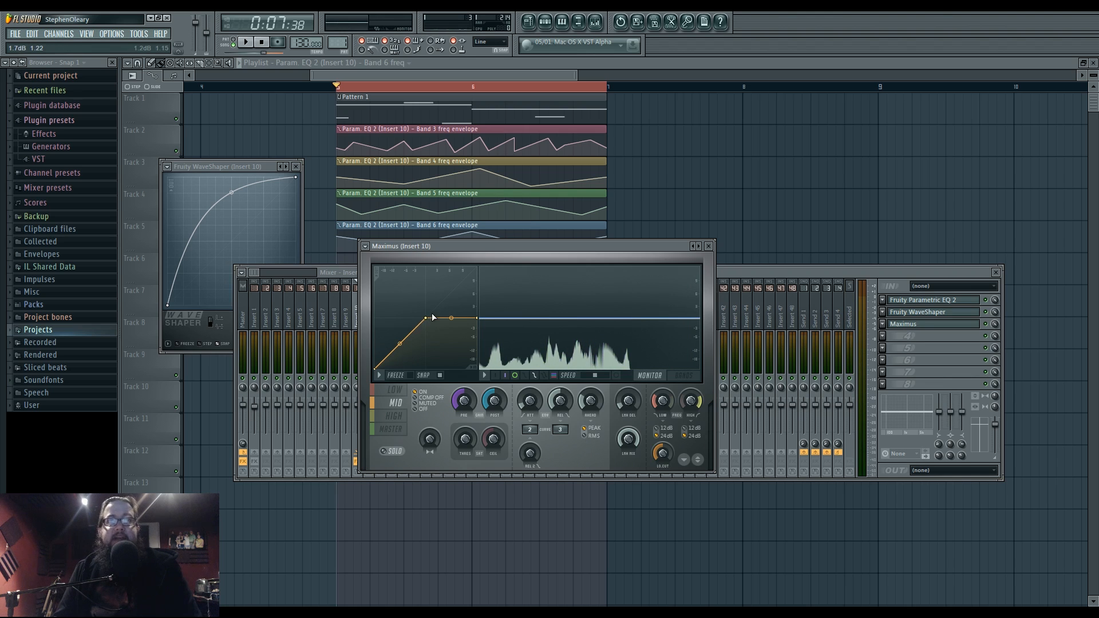
{"action": "key", "text": "space"}
{"action": "mouse_move", "coordinate": [425, 318]}
{"action": "left_mouse_down"}
{"action": "mouse_move", "coordinate": [388, 329]}
{"action": "mouse_move", "coordinate": [405, 319]}
{"action": "left_mouse_up"}
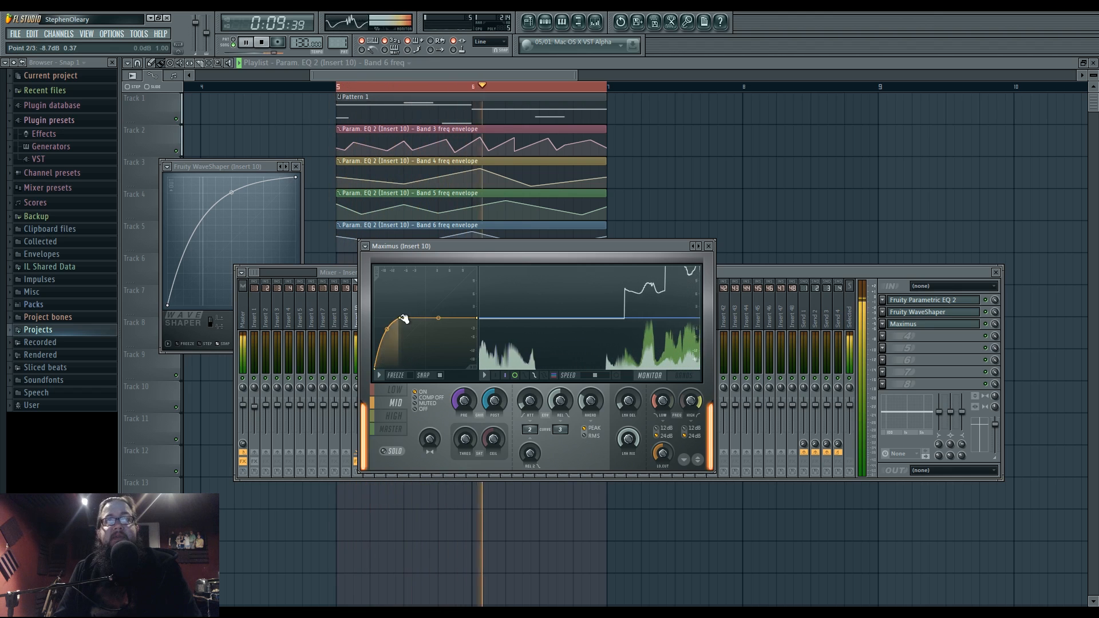
Bend the Maximus high band's curve upward like the mid band's, and compare the mid and high bands during playback.
{"action": "left_click", "coordinate": [393, 416]}
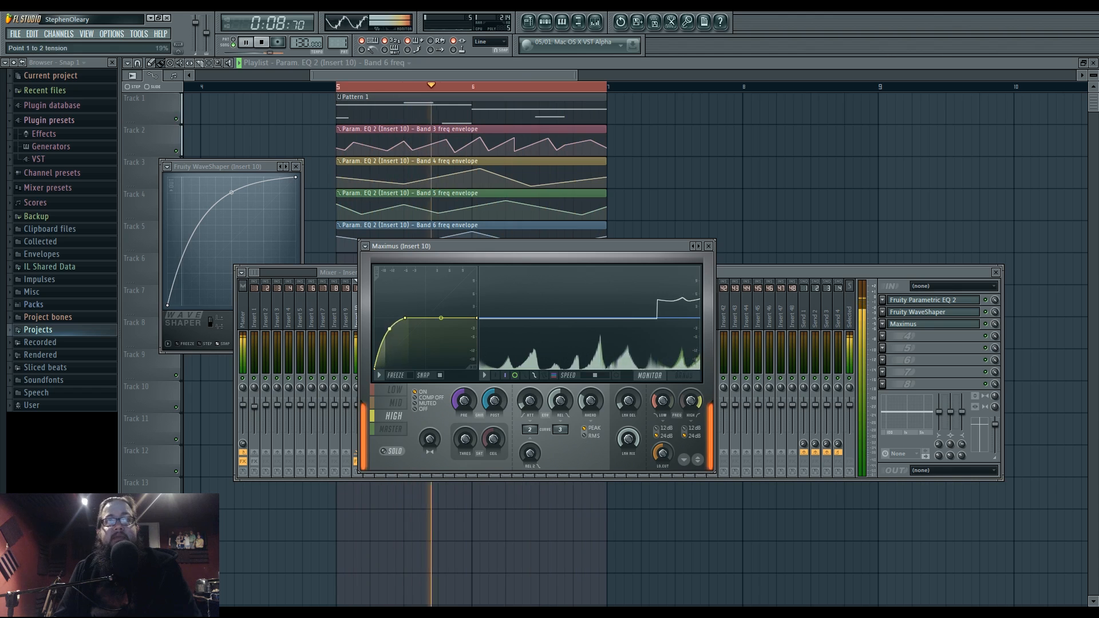
{"action": "left_click_drag", "start_coordinate": [390, 342], "coordinate": [391, 327]}
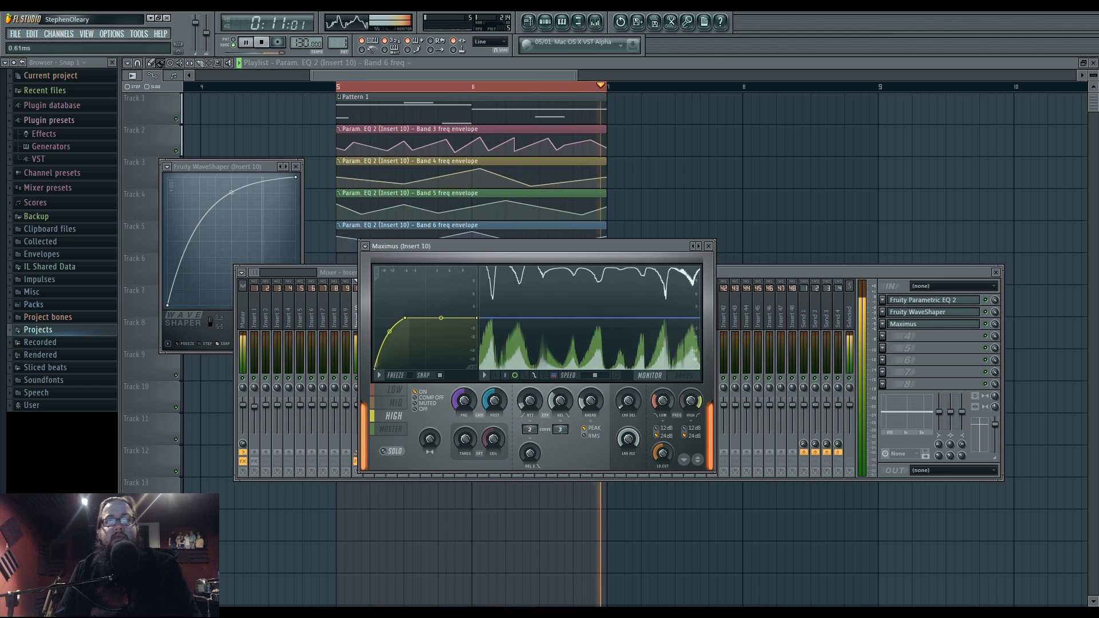
{"action": "left_click", "coordinate": [400, 402]}
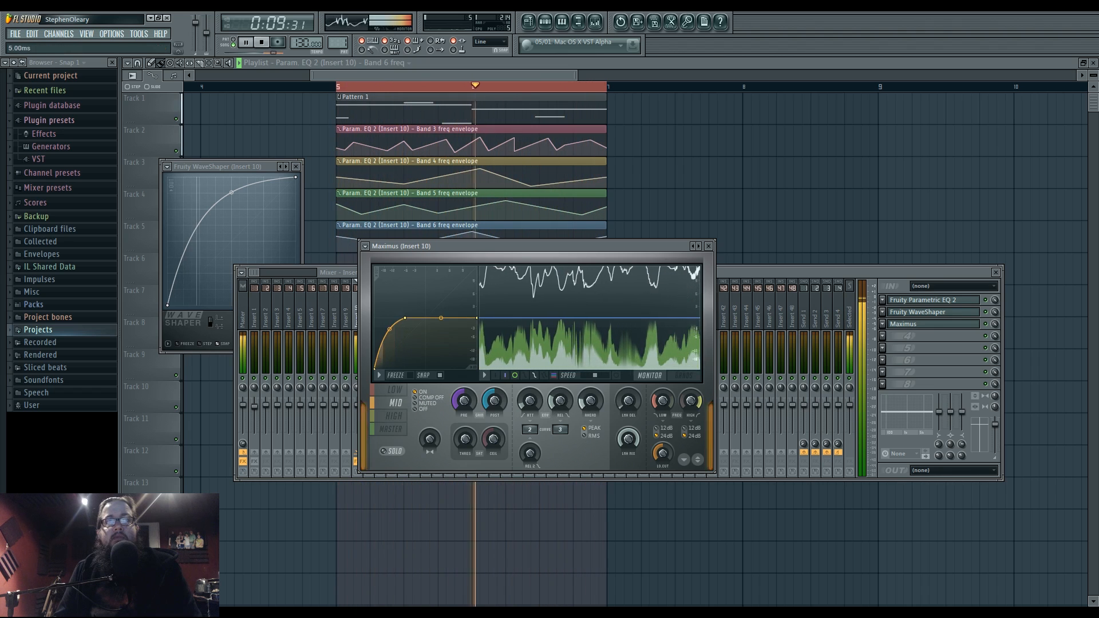
{"action": "left_click", "coordinate": [395, 417]}
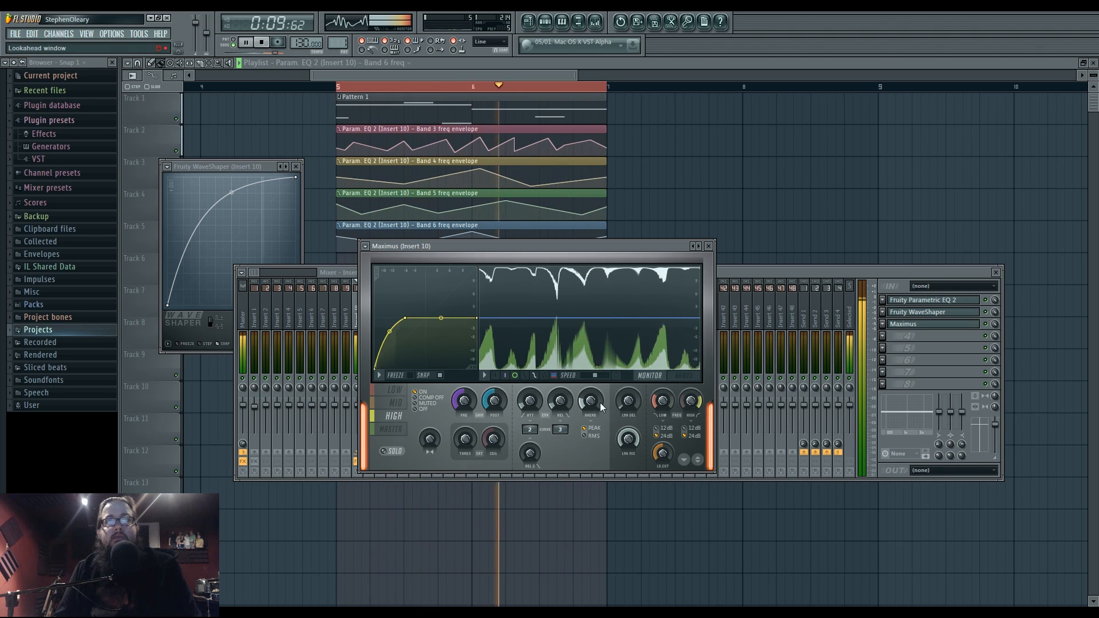
Set the Maximus master band to Comp Off with a straight diagonal curve, listen to the loop and stop playback.
{"action": "left_click", "coordinate": [391, 429]}
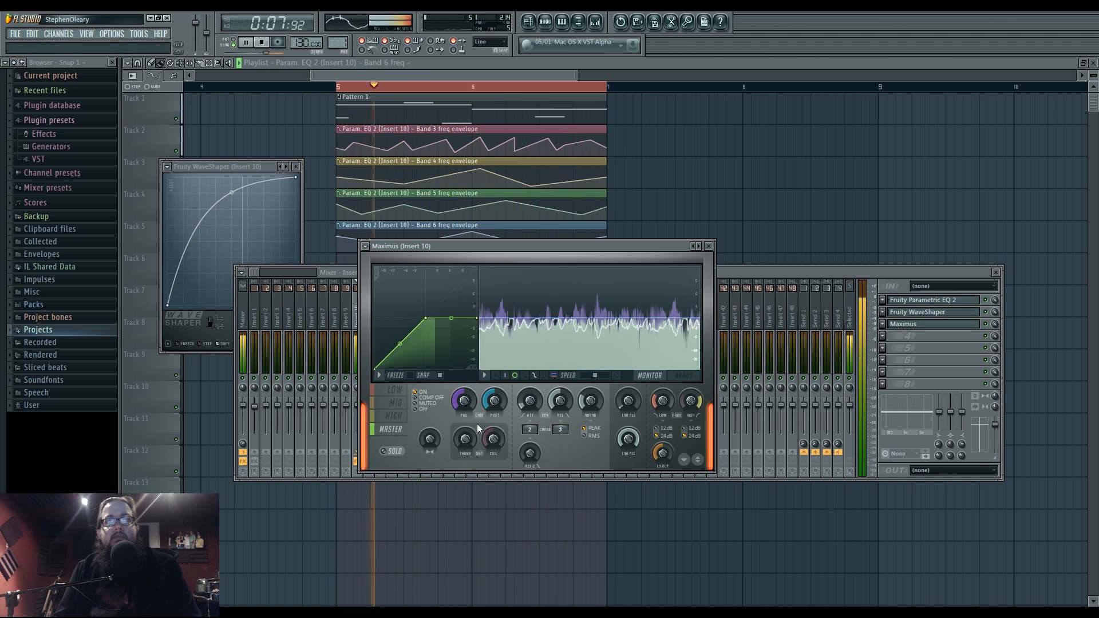
{"action": "left_click_drag", "start_coordinate": [451, 318], "coordinate": [451, 293]}
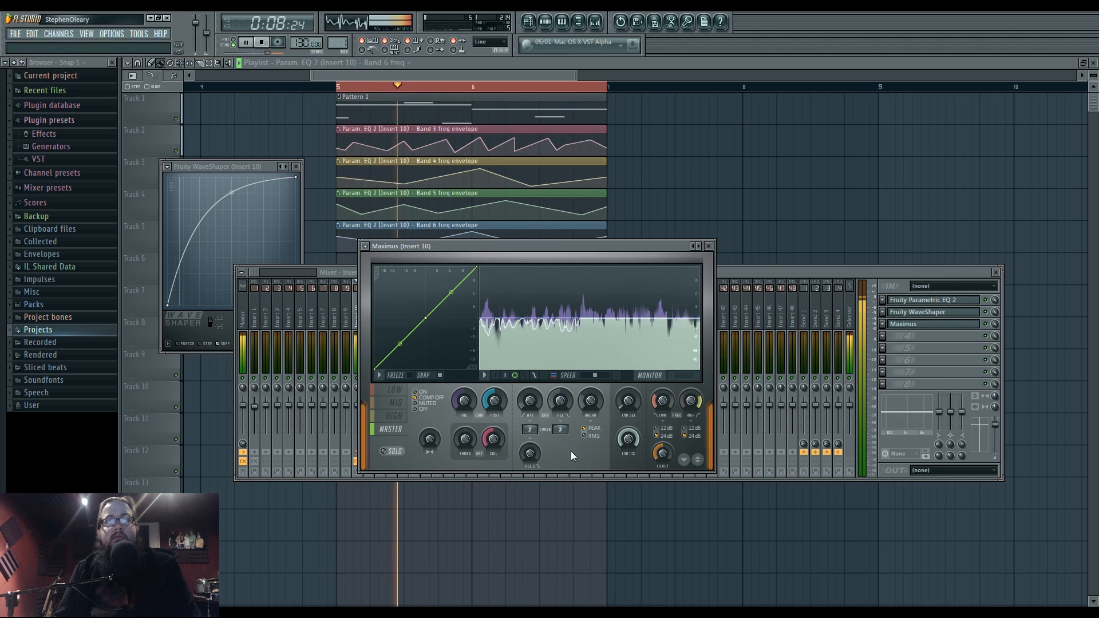
{"action": "key", "text": "space"}
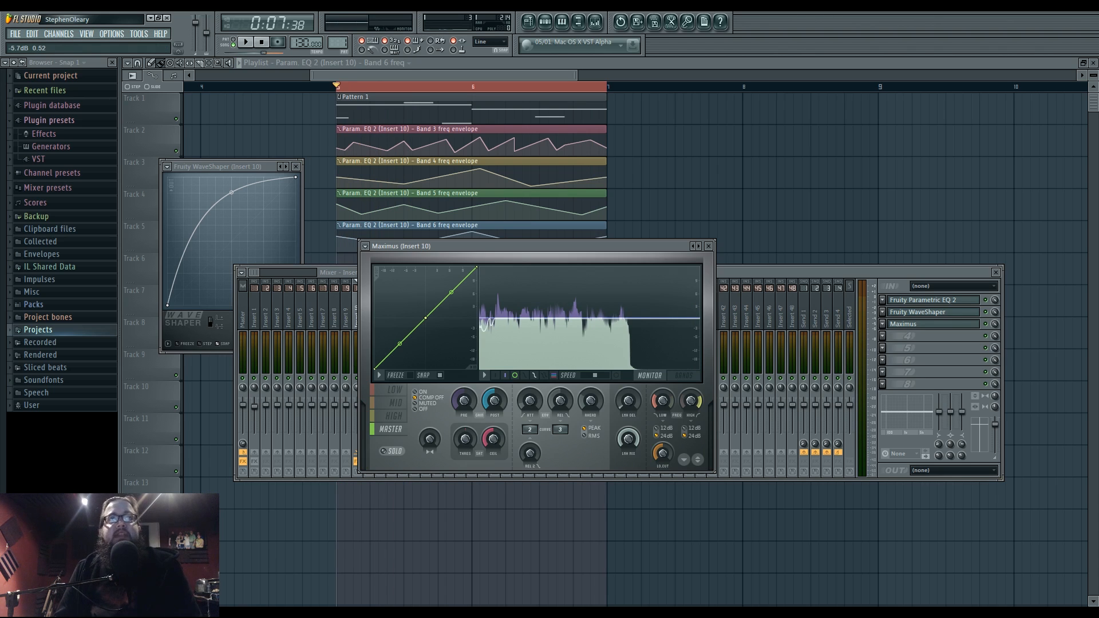
Move the Maximus window down and load a second Fruity Parametric EQ 2 into the fourth effect slot of Insert 10.
{"action": "left_click_drag", "start_coordinate": [589, 257], "coordinate": [605, 280]}
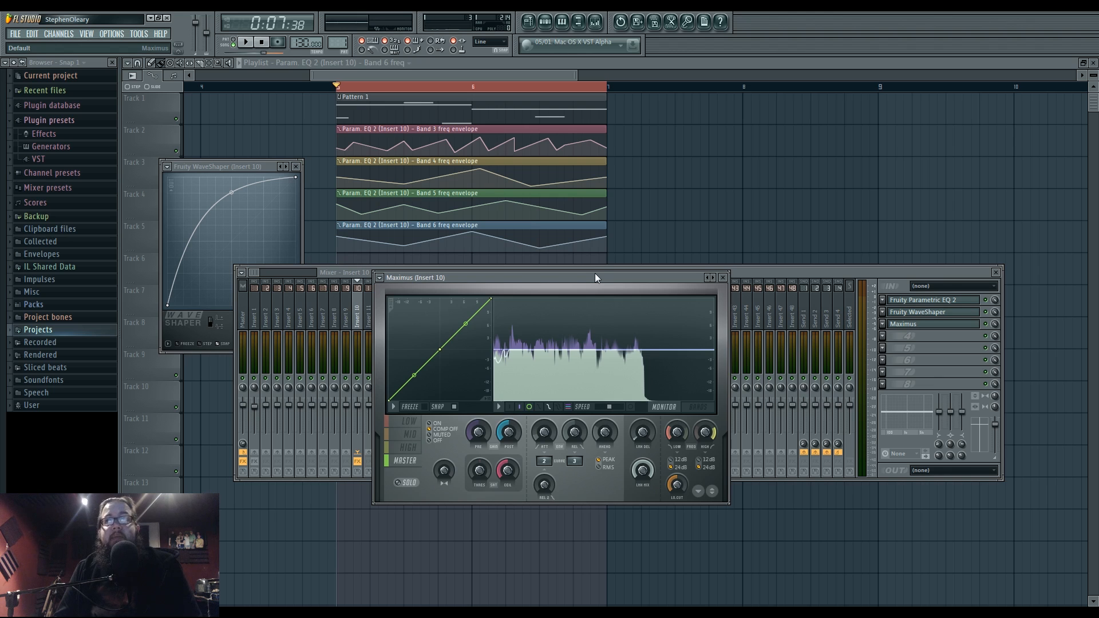
{"action": "left_click", "coordinate": [944, 340]}
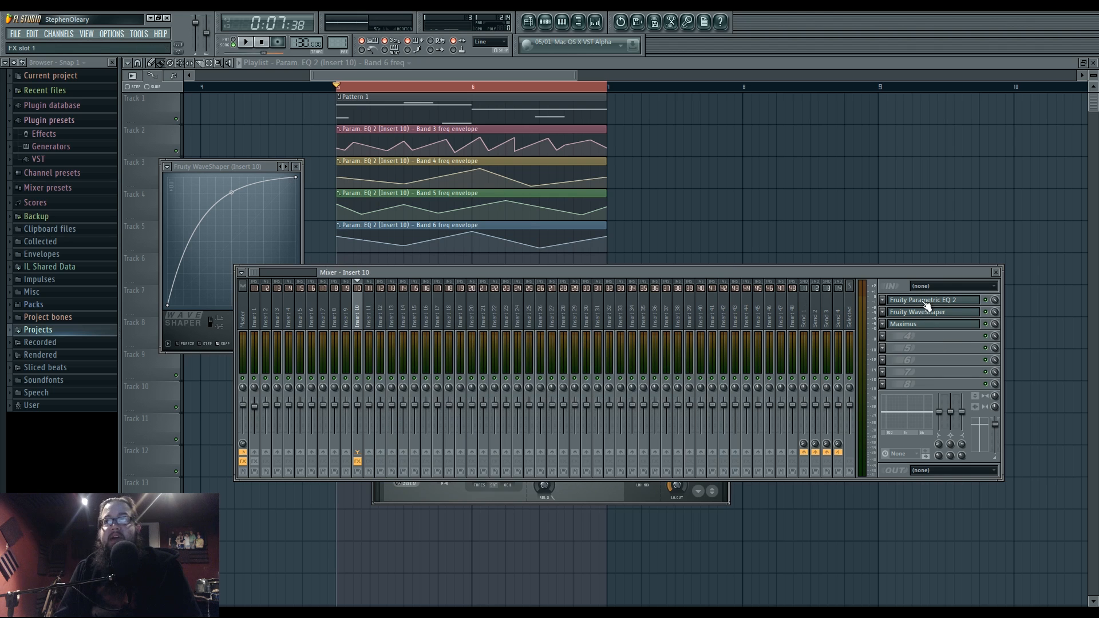
{"action": "left_click", "coordinate": [884, 336]}
{"action": "left_click", "coordinate": [960, 423]}
Change band 4 of the second Parametric EQ 2 to a band pass filter.
{"action": "right_click", "coordinate": [344, 313]}
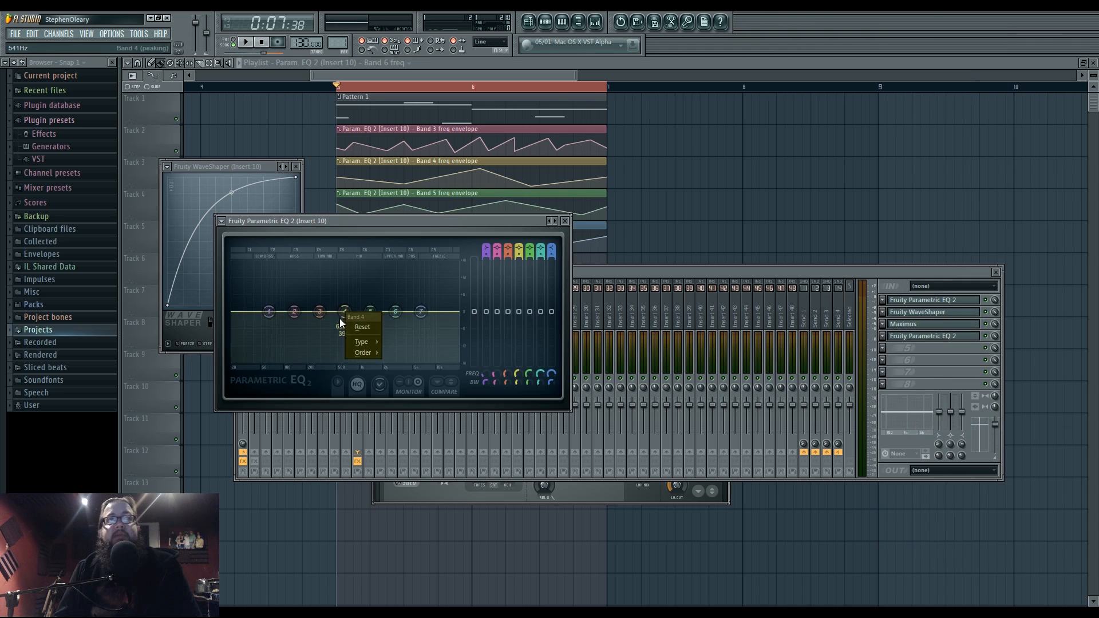
{"action": "mouse_move", "coordinate": [365, 342]}
{"action": "left_click", "coordinate": [412, 368]}
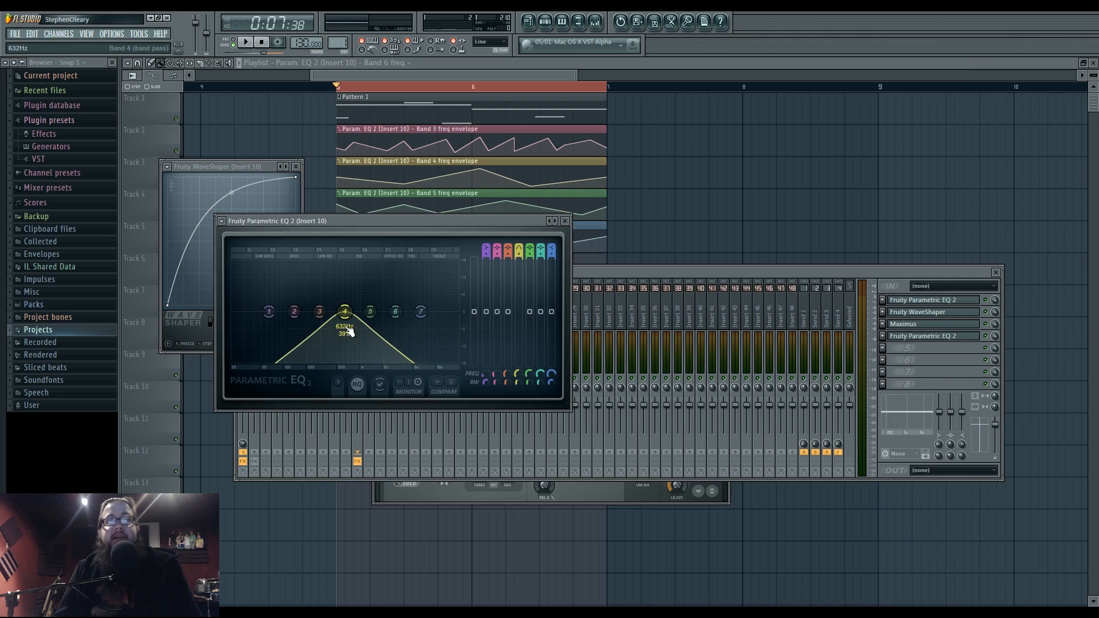
Audition the second Parametric EQ 2, create an automation clip for its band 4 frequency and move the clip to Track 7.
{"action": "key", "text": "space"}
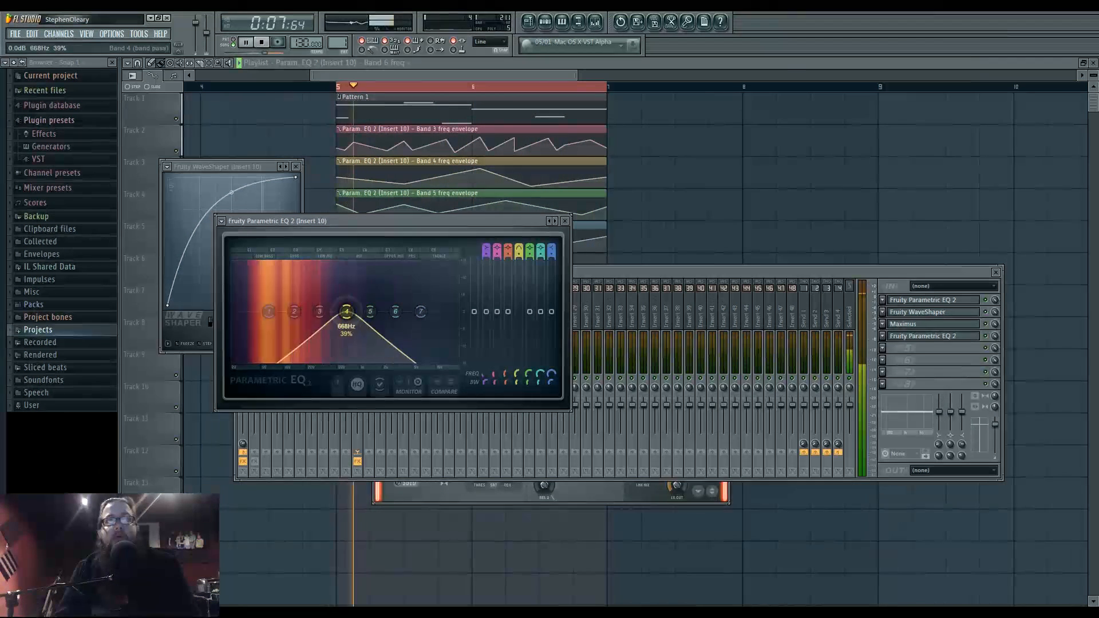
{"action": "key", "text": "space"}
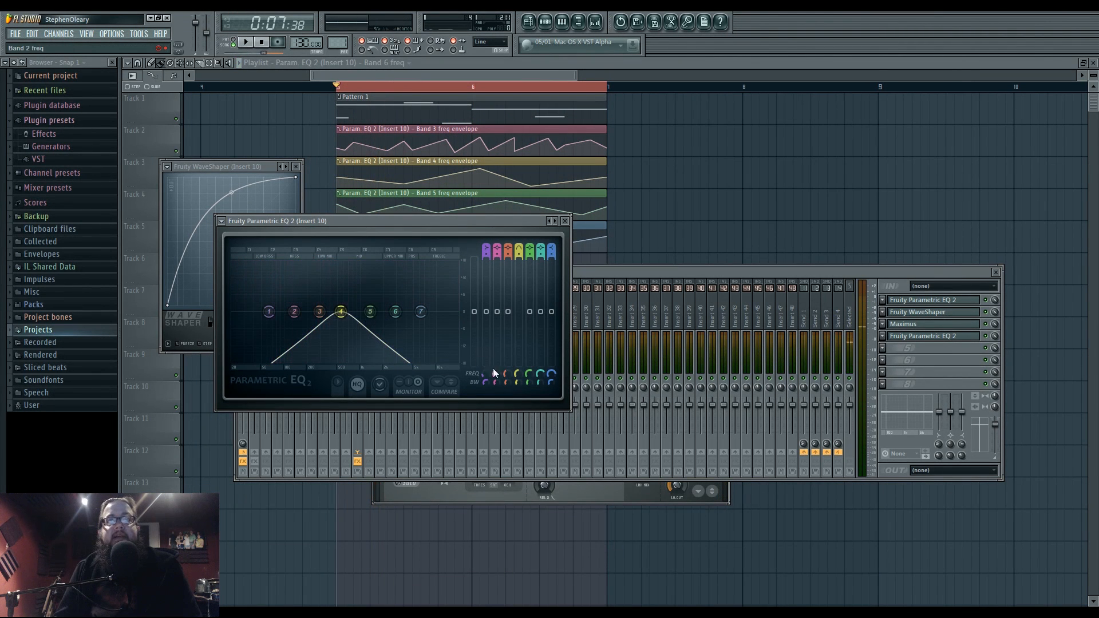
{"action": "right_click", "coordinate": [517, 373]}
{"action": "left_click", "coordinate": [560, 430]}
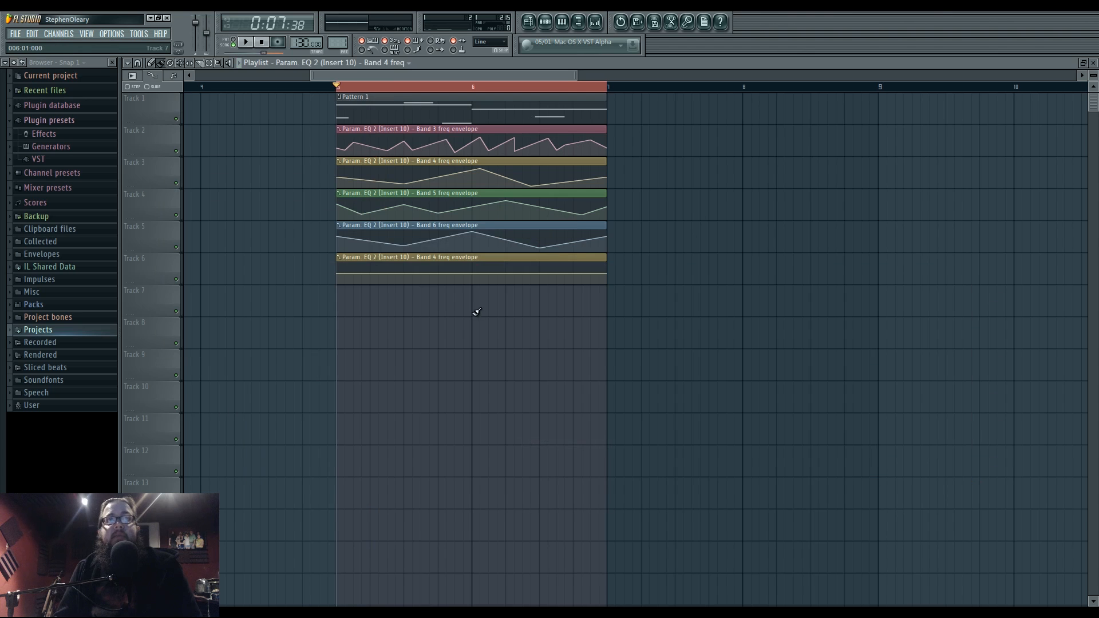
{"action": "left_click_drag", "start_coordinate": [486, 257], "coordinate": [485, 290]}
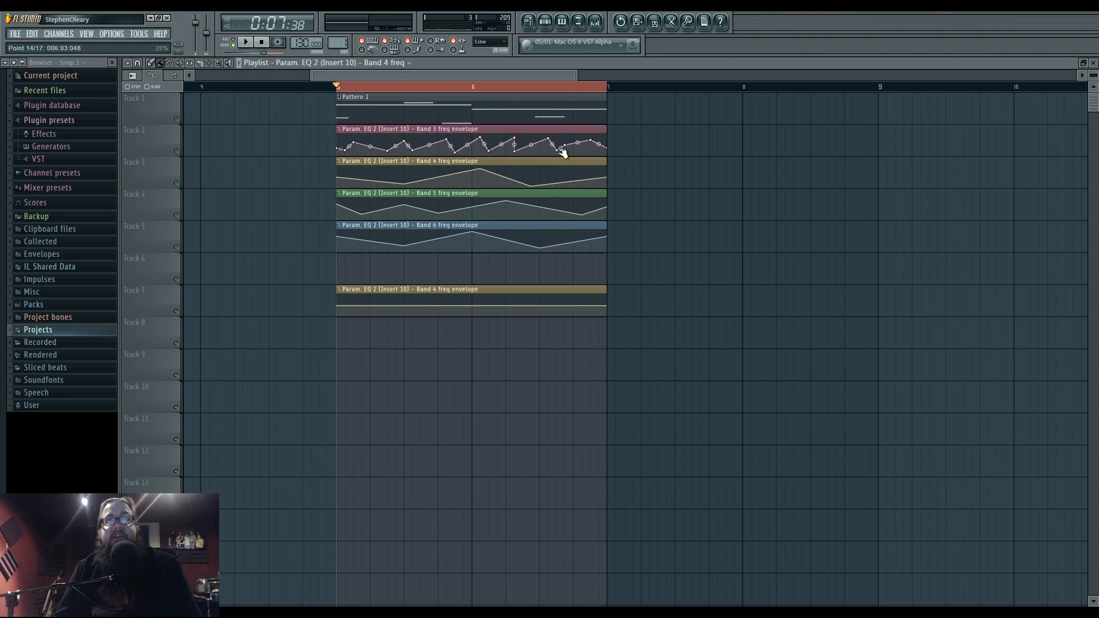
Shape the Track 7 band 4 frequency envelope into an irregular zigzag of peaks and dips across both bars, and listen to the loop.
{"action": "left_click_drag", "start_coordinate": [337, 305], "coordinate": [337, 313]}
{"action": "right_click", "coordinate": [345, 302]}
{"action": "right_click", "coordinate": [353, 312]}
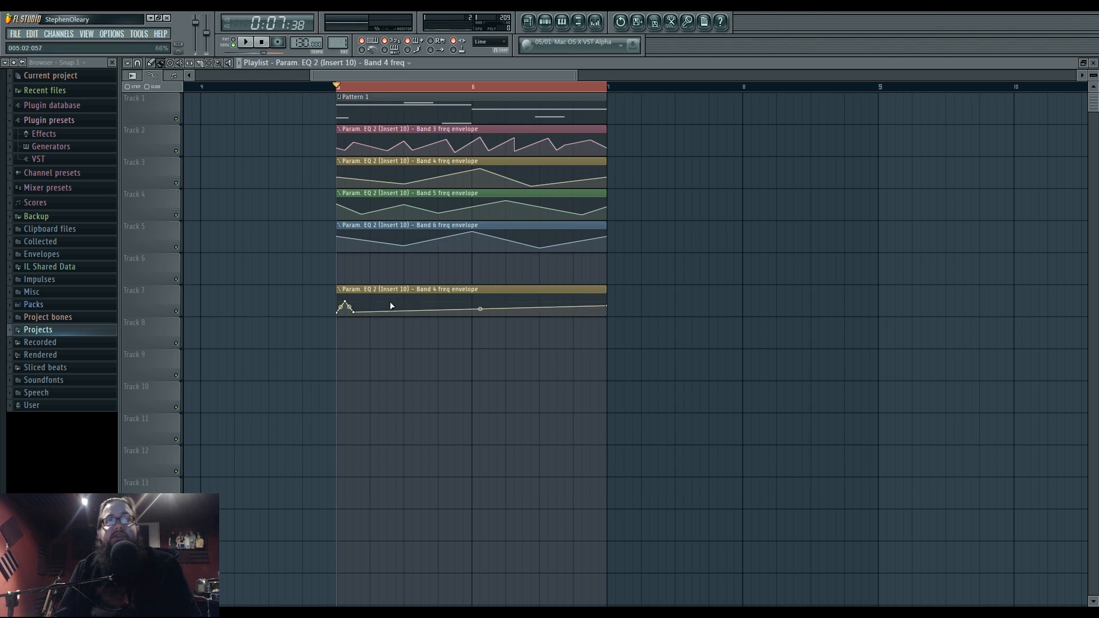
{"action": "right_click", "coordinate": [388, 302]}
{"action": "right_click", "coordinate": [412, 312]}
{"action": "right_click", "coordinate": [463, 302]}
{"action": "right_click", "coordinate": [472, 308]}
{"action": "right_click", "coordinate": [505, 300]}
{"action": "right_click", "coordinate": [514, 315]}
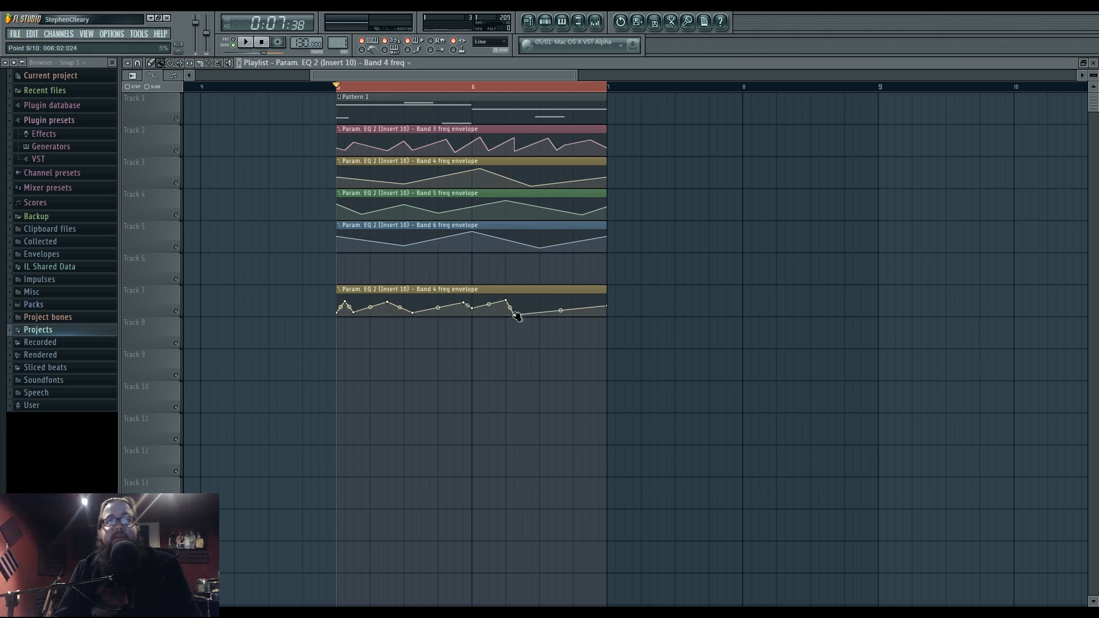
{"action": "right_click", "coordinate": [548, 300]}
{"action": "right_click", "coordinate": [557, 314]}
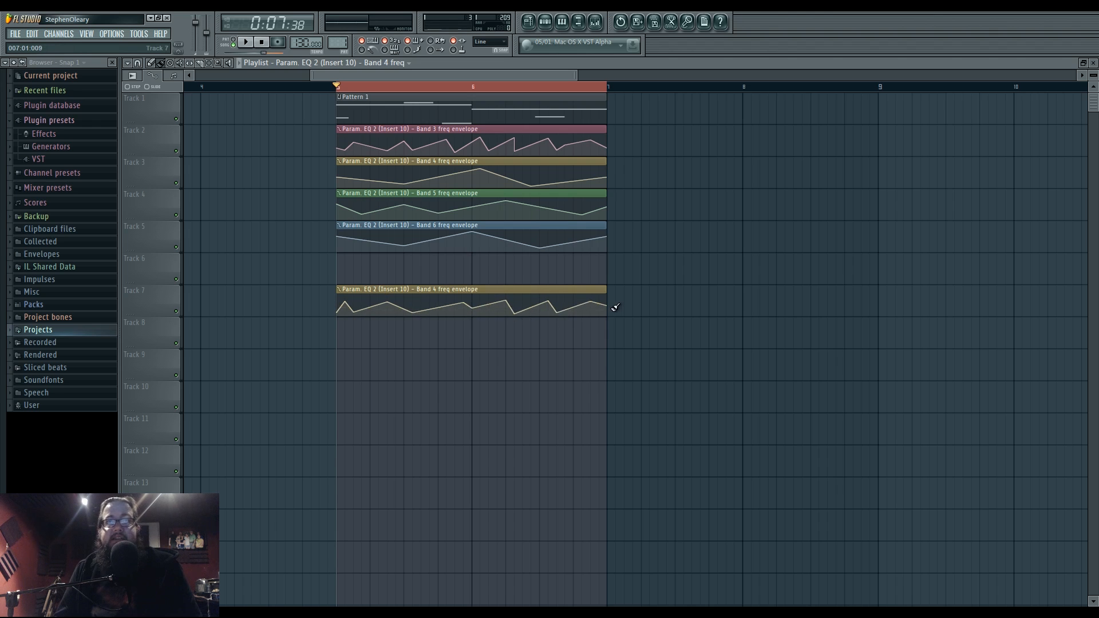
{"action": "key", "text": "space"}
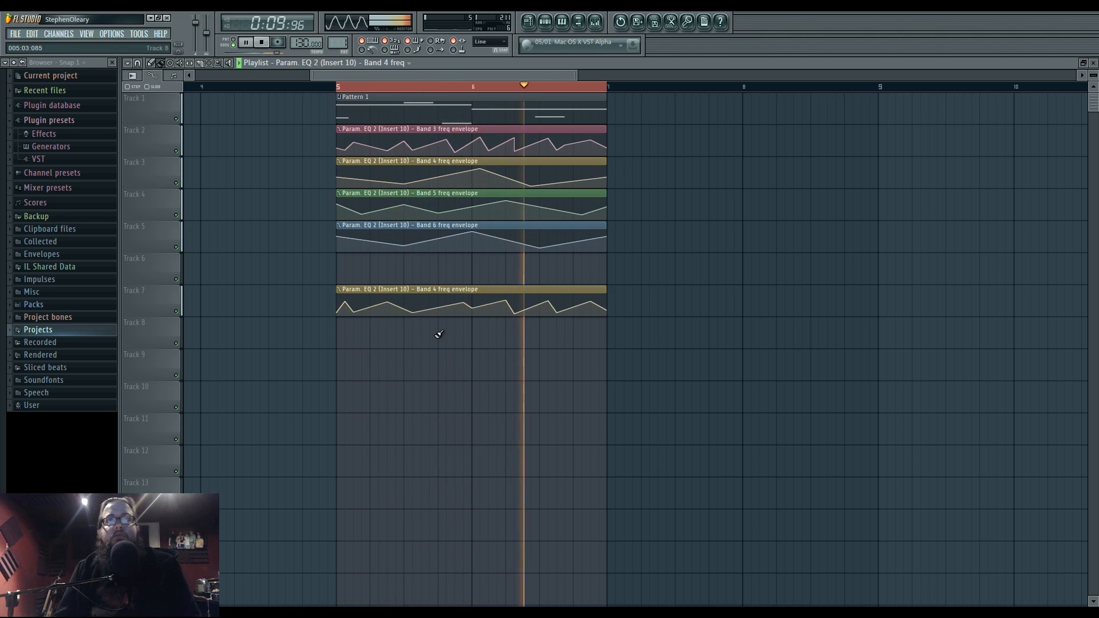
{"action": "key", "text": "space"}
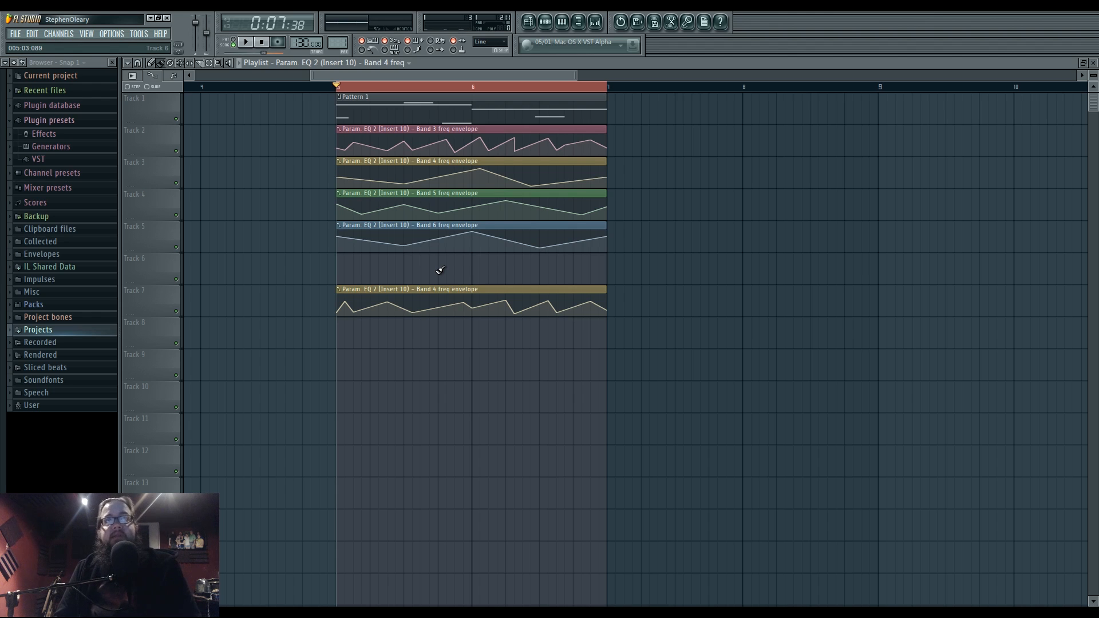
Compare the original loop starting at bar 1 with the new loop starting at bar 5 by playing both.
{"action": "left_click_drag", "start_coordinate": [445, 271], "coordinate": [449, 271]}
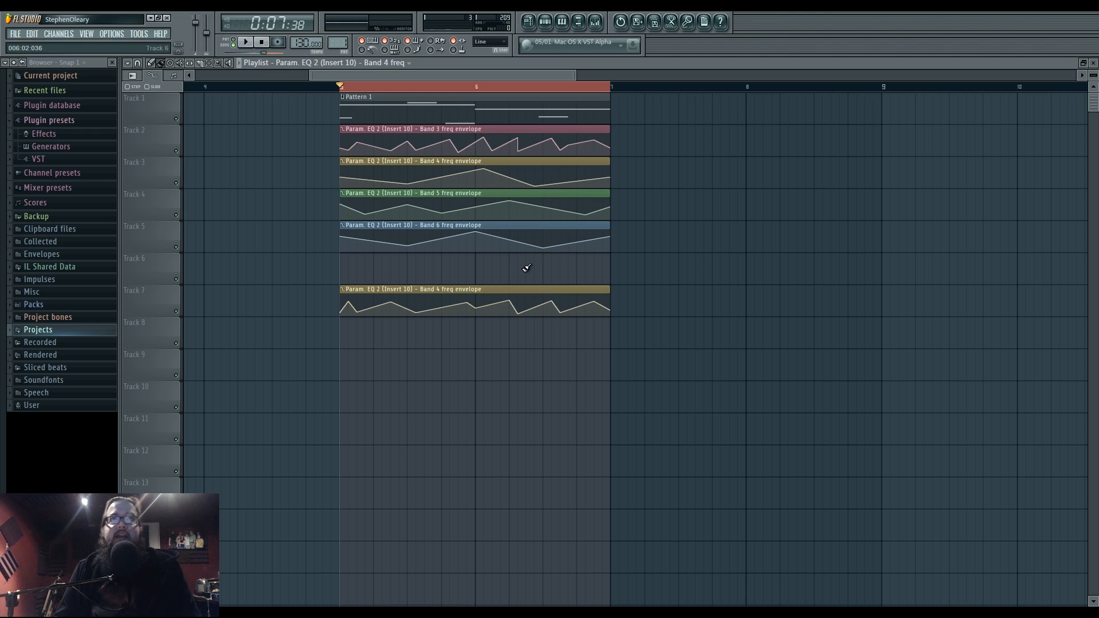
{"action": "scroll", "coordinate": [498, 269], "scroll_direction": "left", "scroll_amount": 5}
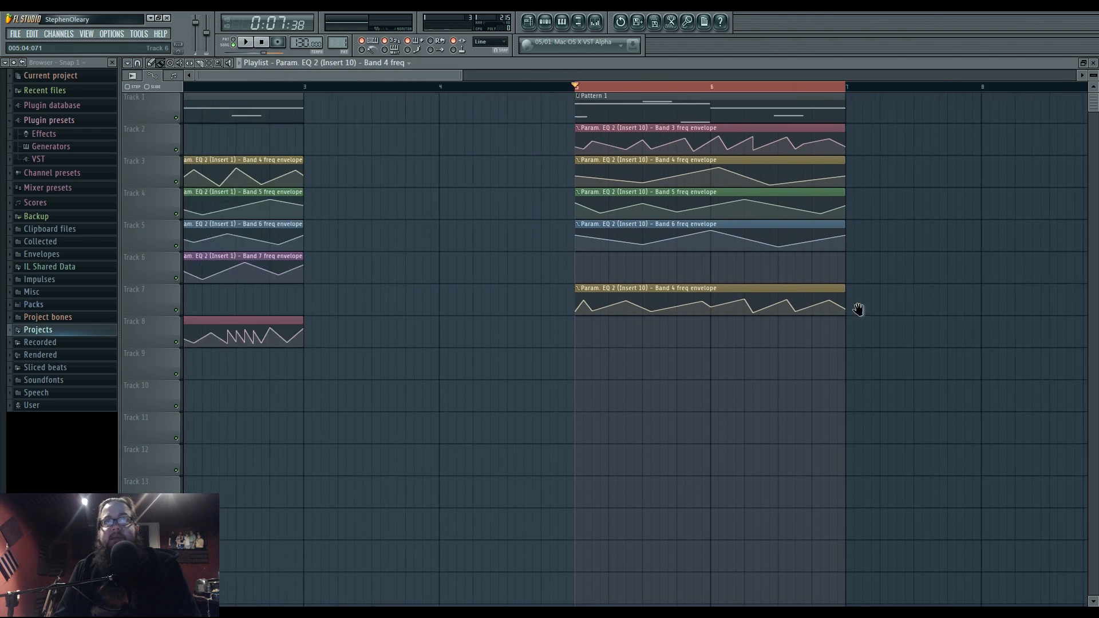
{"action": "key", "text": "space"}
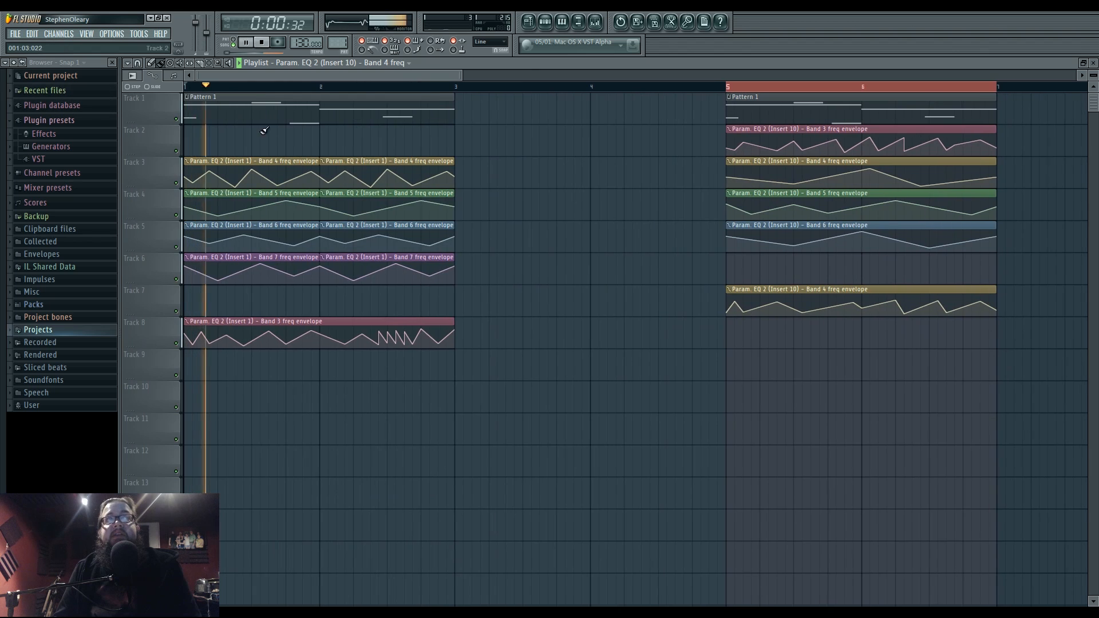
{"action": "key", "text": "space"}
{"action": "left_click", "coordinate": [730, 87]}
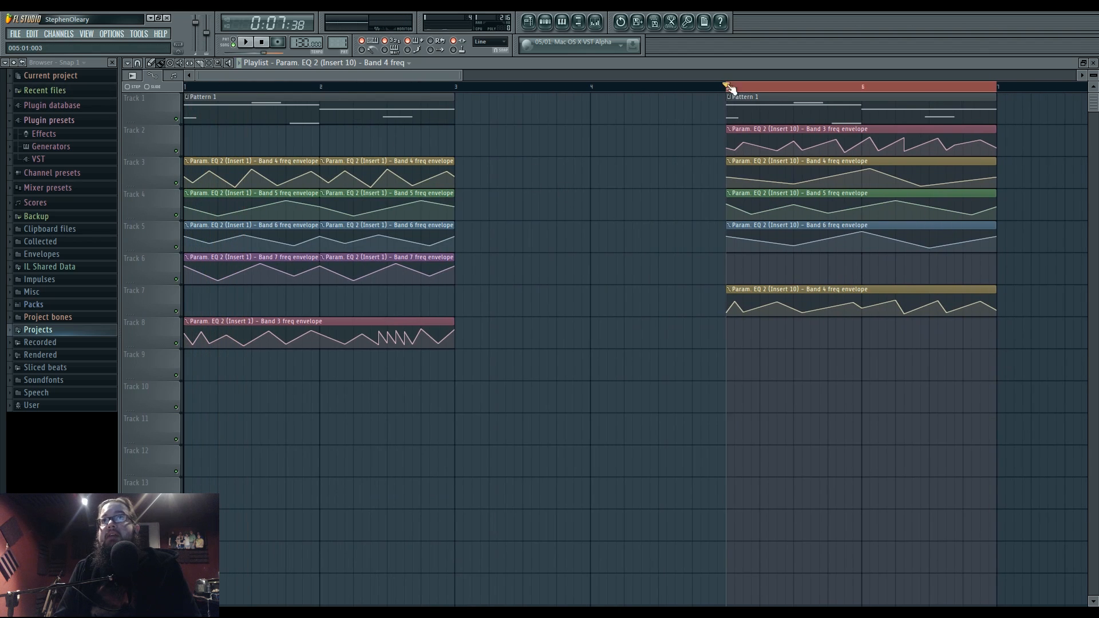
{"action": "key", "text": "space"}
{"action": "scroll", "coordinate": [807, 254], "scroll_direction": "right", "scroll_amount": 6}
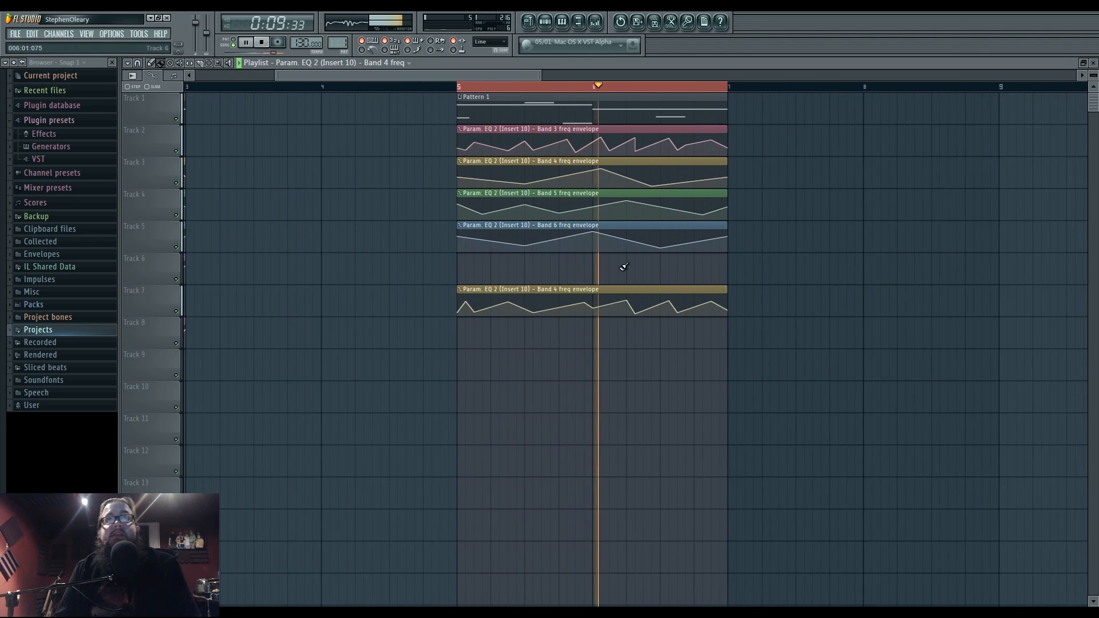
{"action": "key", "text": "space"}
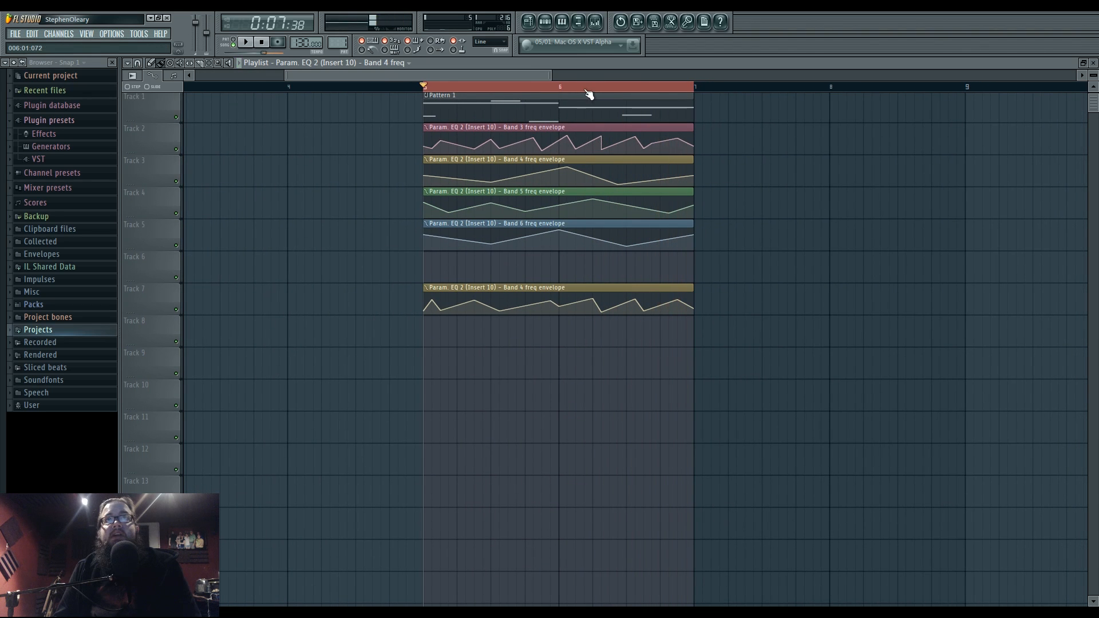
{"action": "left_click", "coordinate": [566, 87]}
{"action": "mouse_move", "coordinate": [574, 92]}
{"action": "left_mouse_down"}
{"action": "mouse_move", "coordinate": [626, 89]}
{"action": "mouse_move", "coordinate": [566, 92]}
{"action": "left_mouse_up"}
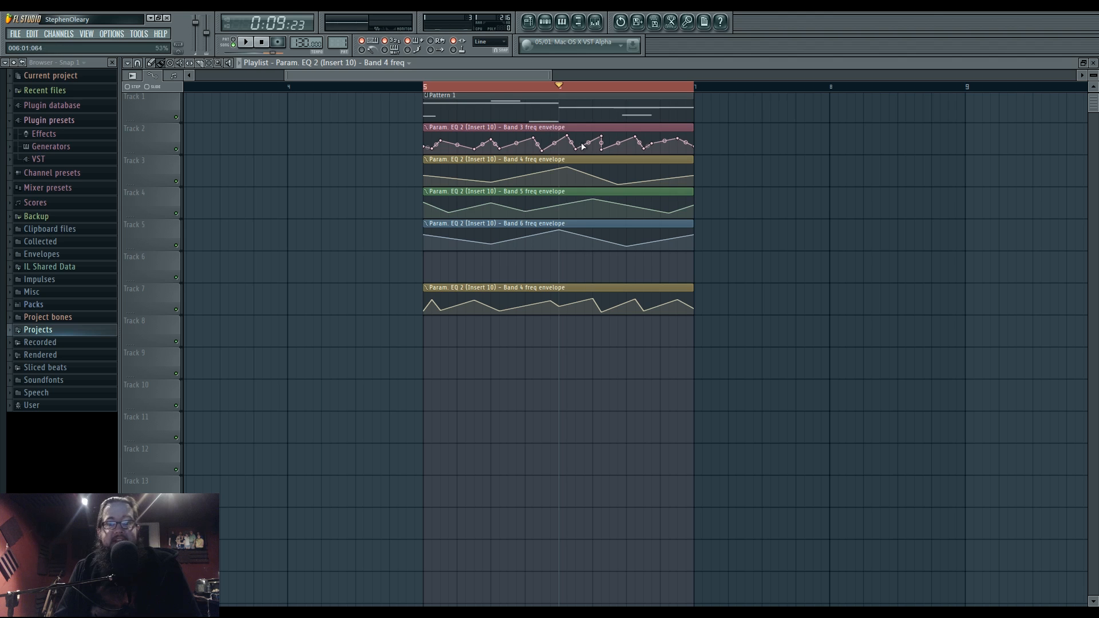
{"action": "key", "text": "space"}
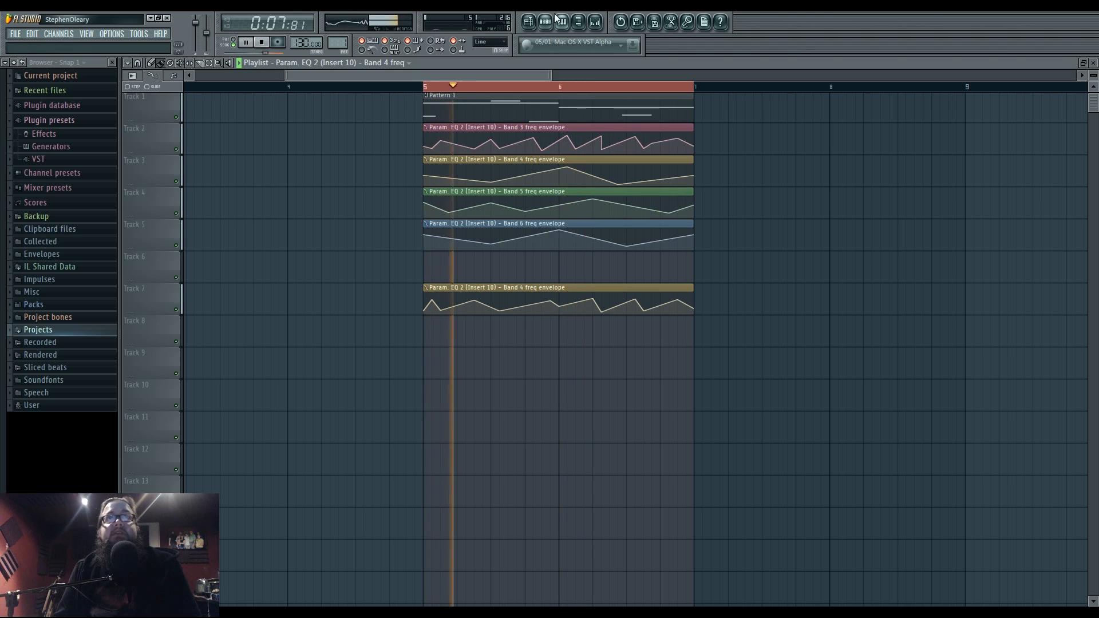
Load a second Fruity WaveShaper into the fifth effect slot of Insert 10 and bend its curve upward during playback.
{"action": "key", "text": "F6"}
{"action": "left_click", "coordinate": [595, 22]}
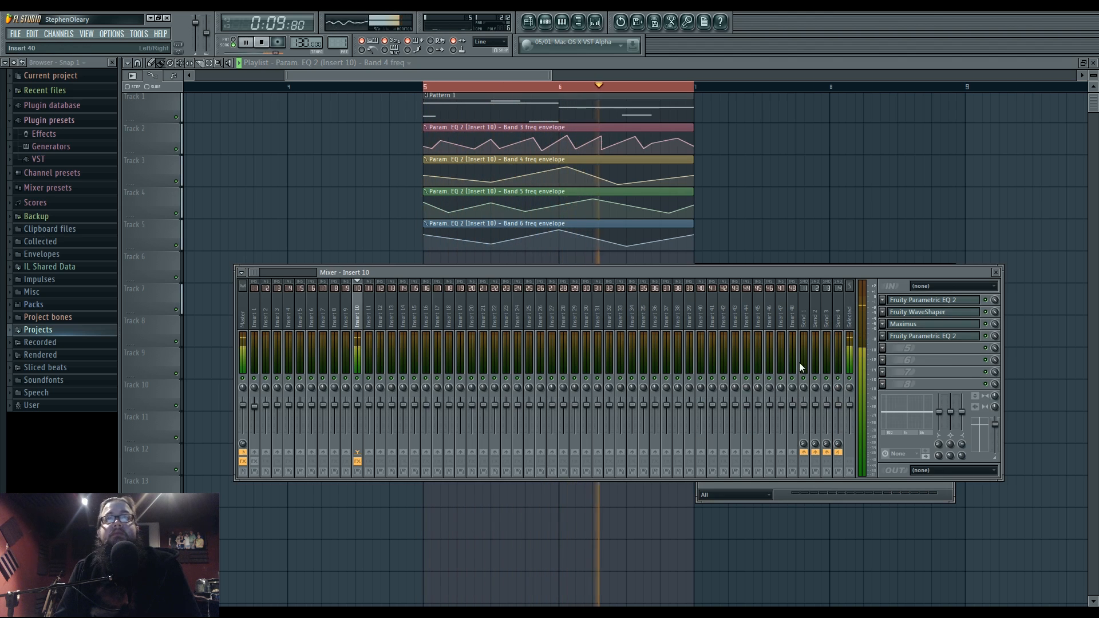
{"action": "key", "text": "space"}
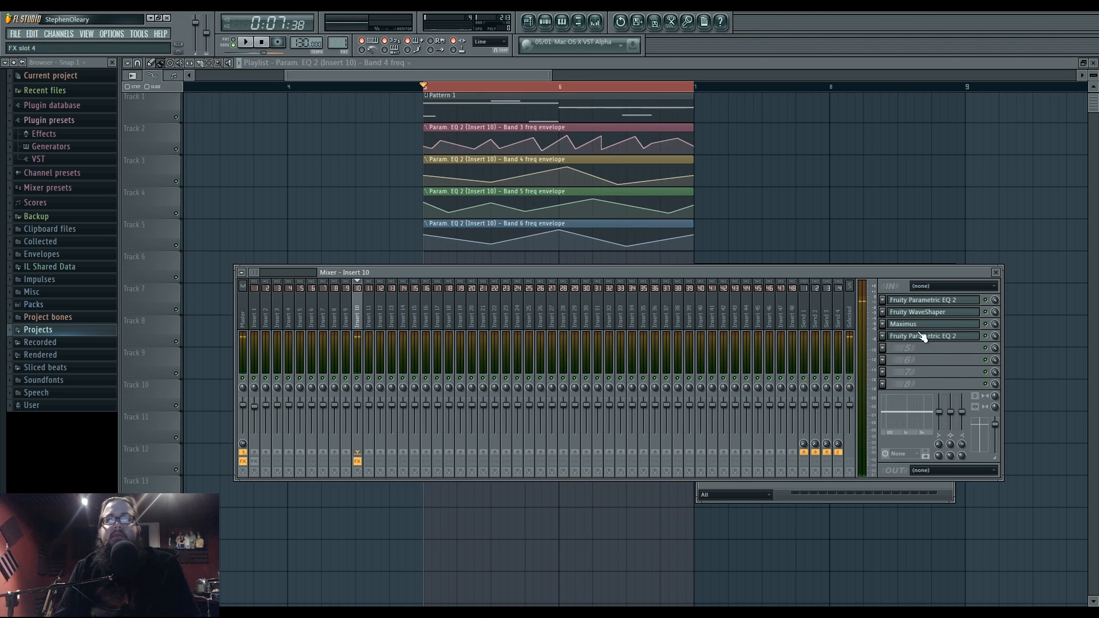
{"action": "left_click", "coordinate": [891, 348]}
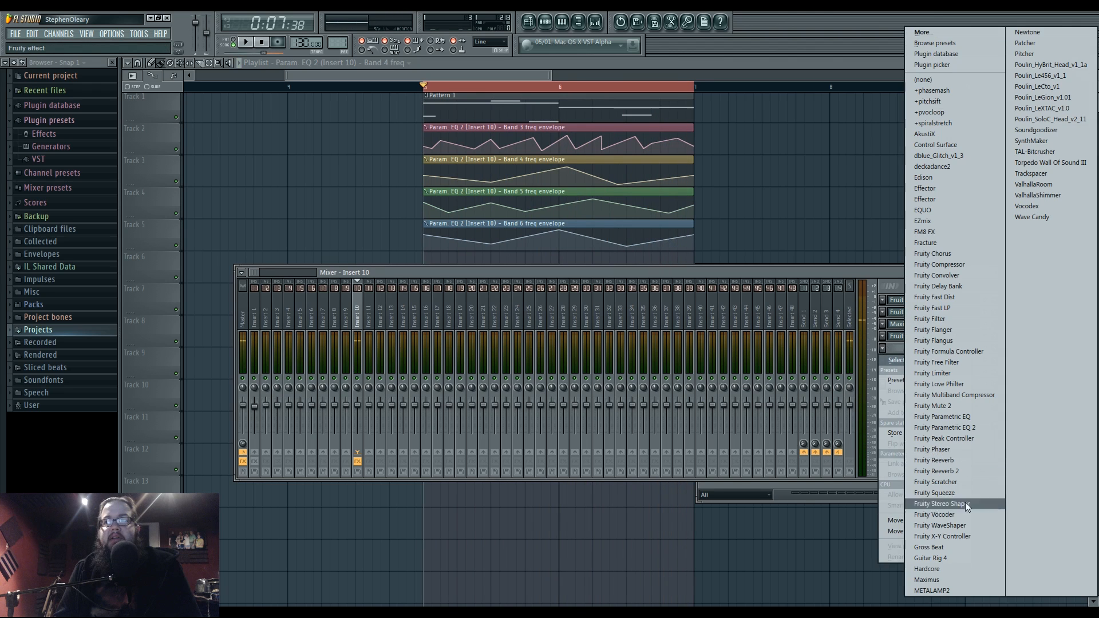
{"action": "left_click", "coordinate": [966, 525]}
{"action": "key", "text": "space"}
{"action": "left_click_drag", "start_coordinate": [314, 303], "coordinate": [314, 285]}
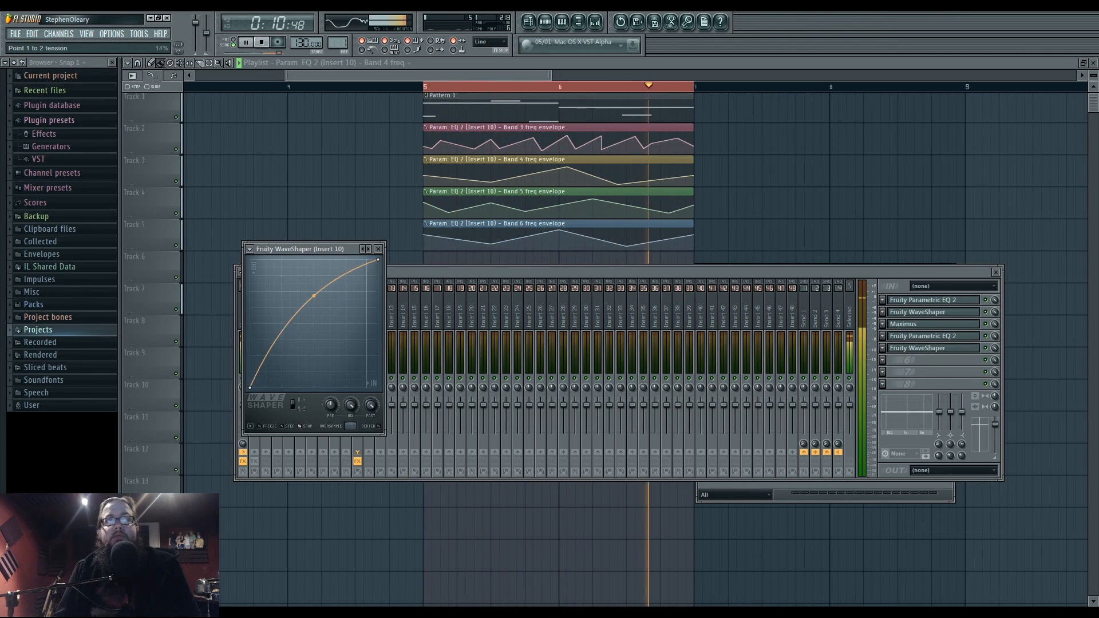
{"action": "key", "text": "space"}
Load a second Maximus into the sixth effect slot of Insert 10 and apply its Default preset.
{"action": "left_click", "coordinate": [884, 362]}
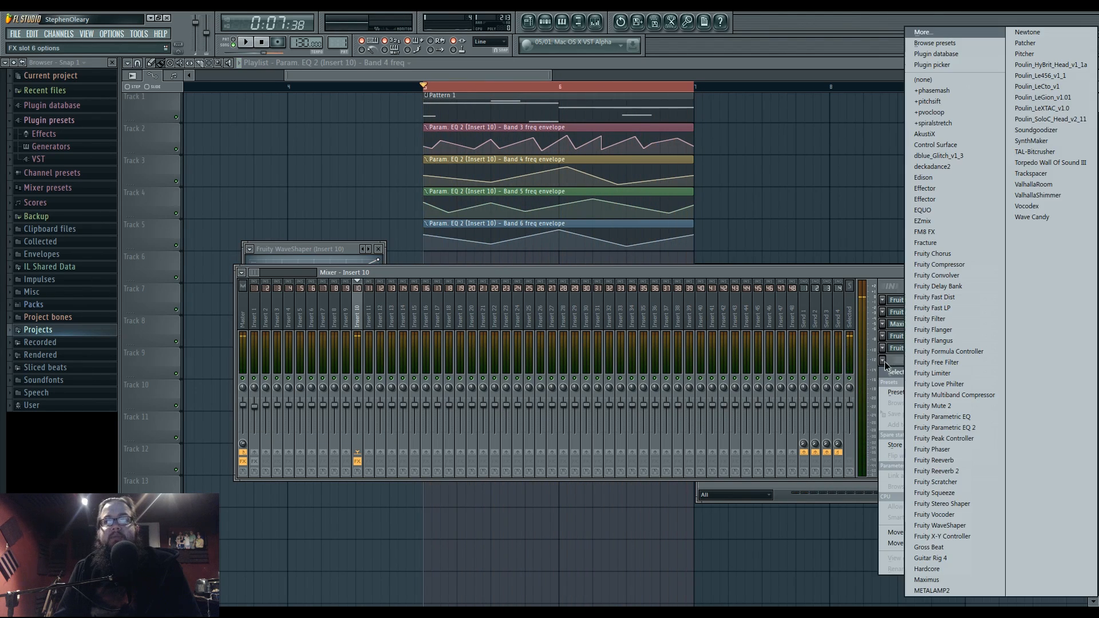
{"action": "left_click", "coordinate": [950, 579]}
{"action": "right_click", "coordinate": [603, 277]}
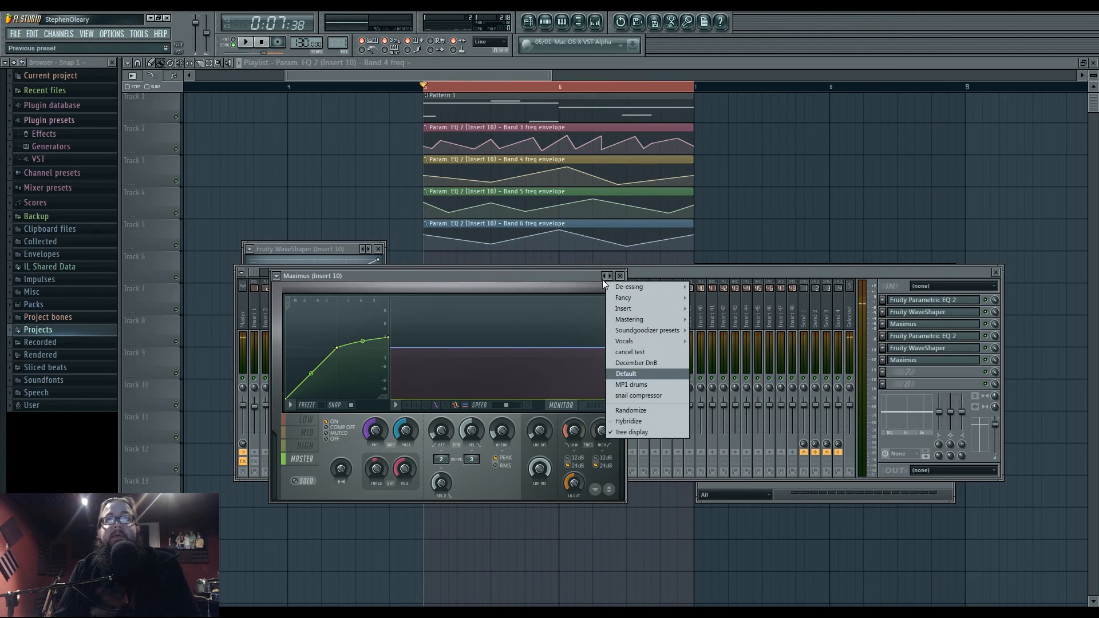
{"action": "left_click", "coordinate": [650, 376]}
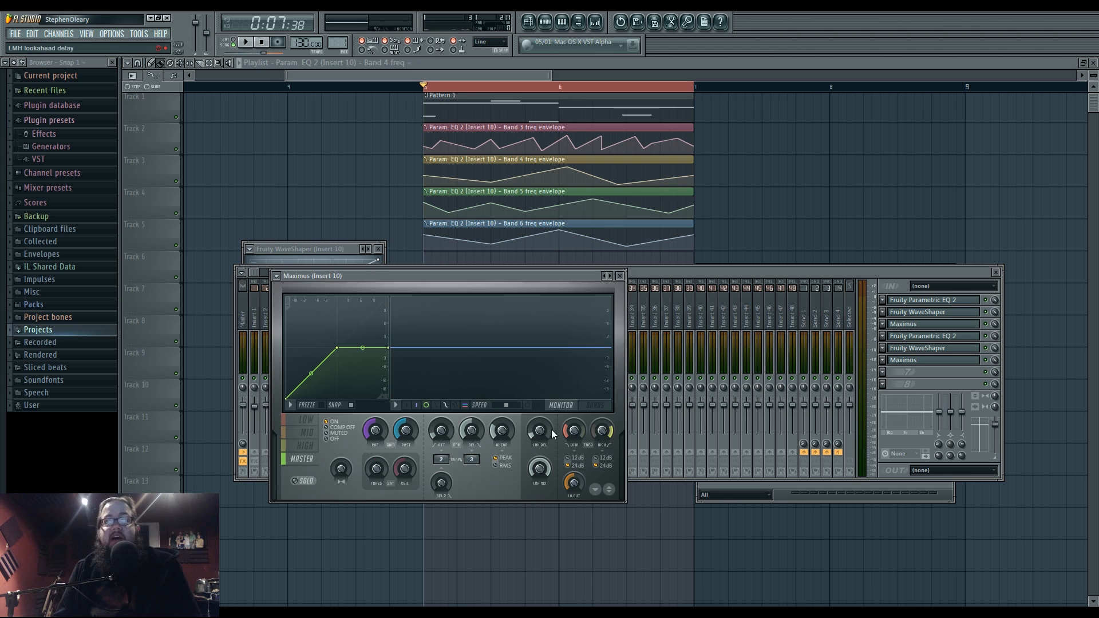
Look through the second Maximus's low, mid and high bands and set its master band to Comp Off.
{"action": "left_click", "coordinate": [305, 422]}
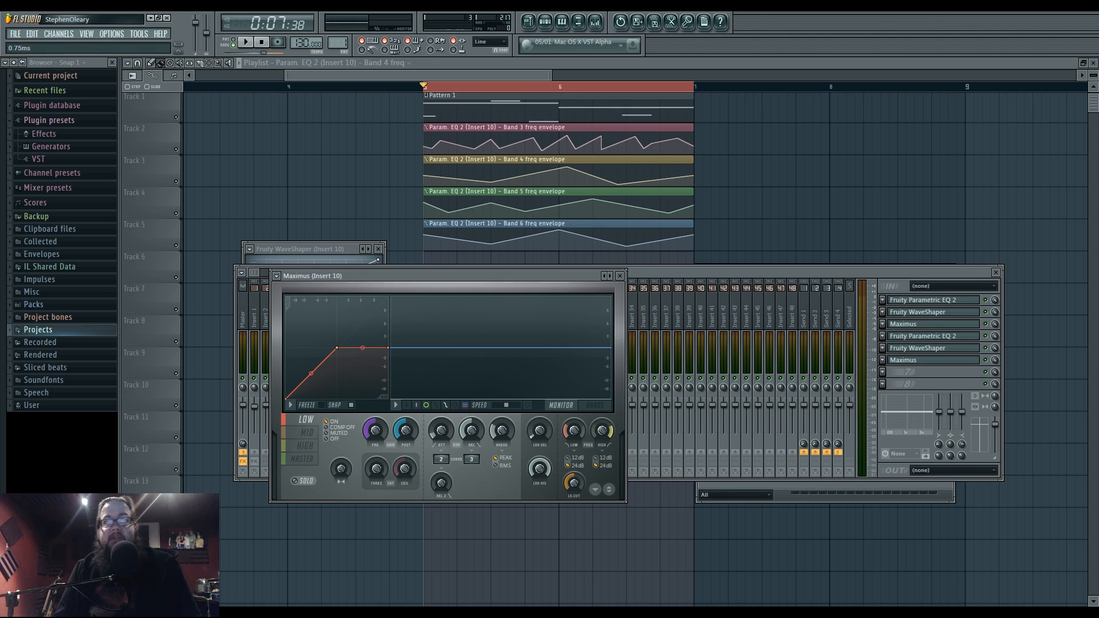
{"action": "left_click", "coordinate": [305, 459]}
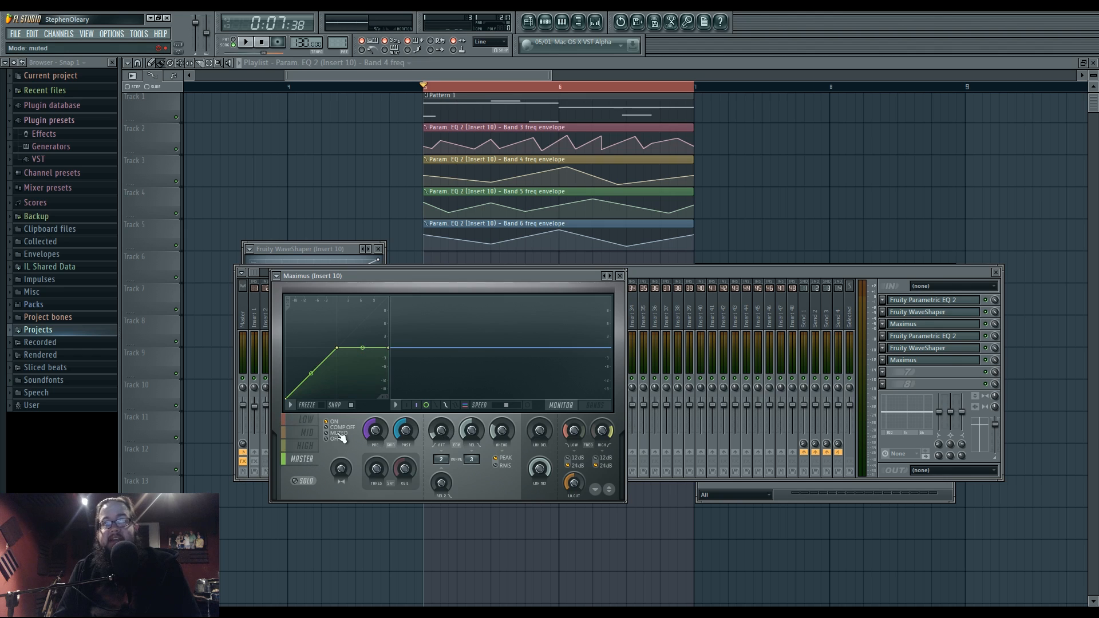
{"action": "left_click", "coordinate": [308, 432]}
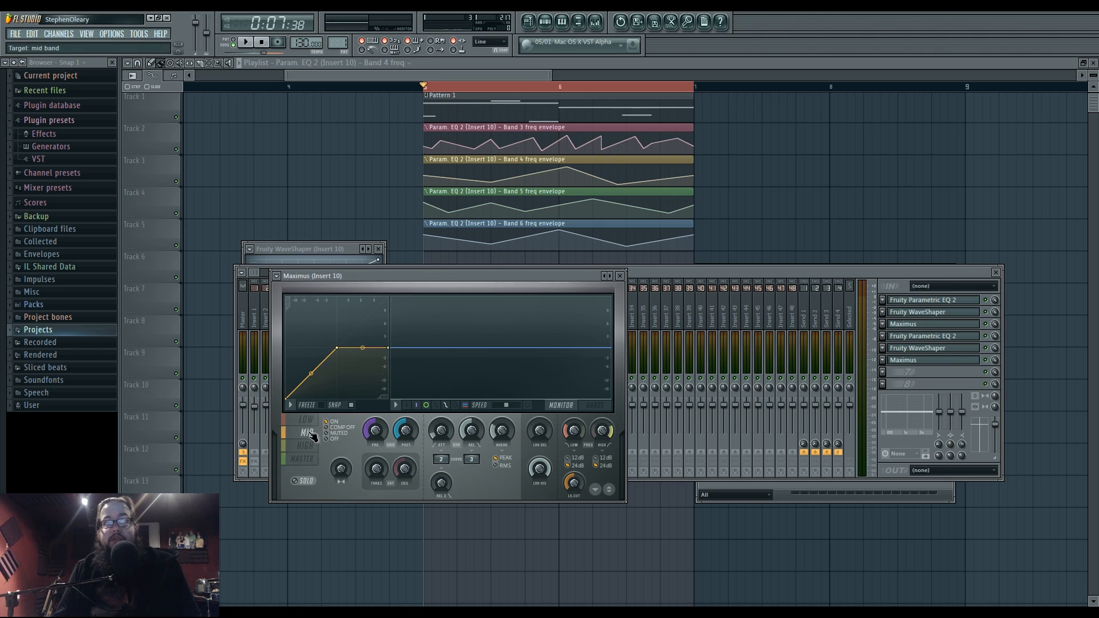
{"action": "left_click", "coordinate": [307, 446]}
{"action": "left_click", "coordinate": [307, 456]}
{"action": "left_click", "coordinate": [310, 435]}
{"action": "left_click", "coordinate": [309, 446]}
{"action": "left_click", "coordinate": [304, 459]}
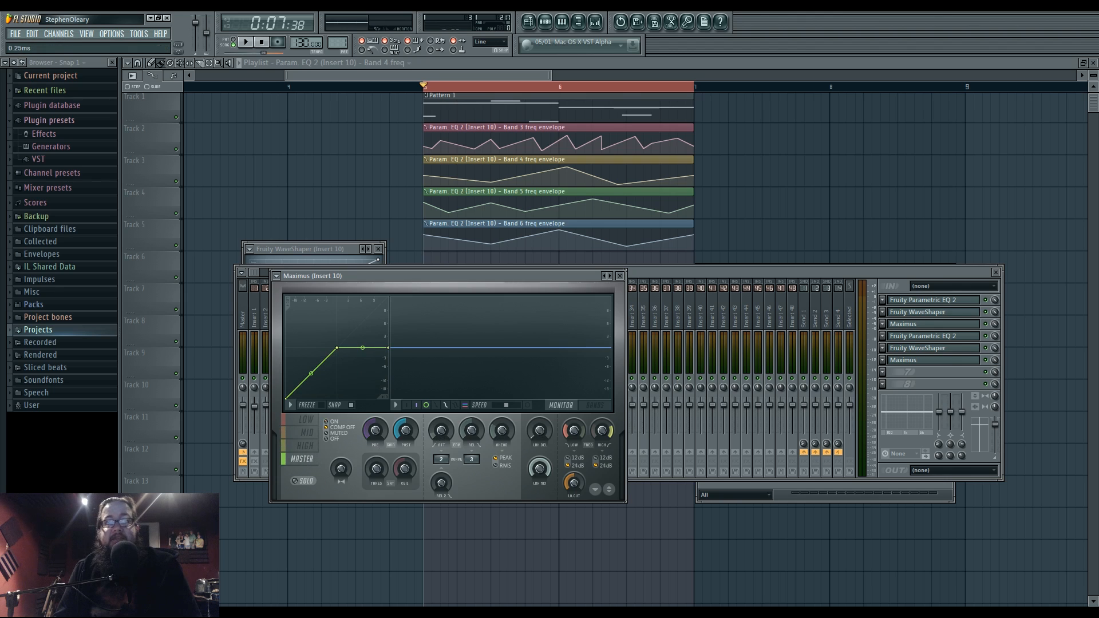
Shift the second Maximus's high band threshold point to a much lower input level for a steep curve while auditioning the bands.
{"action": "left_click", "coordinate": [309, 423]}
{"action": "key", "text": "space"}
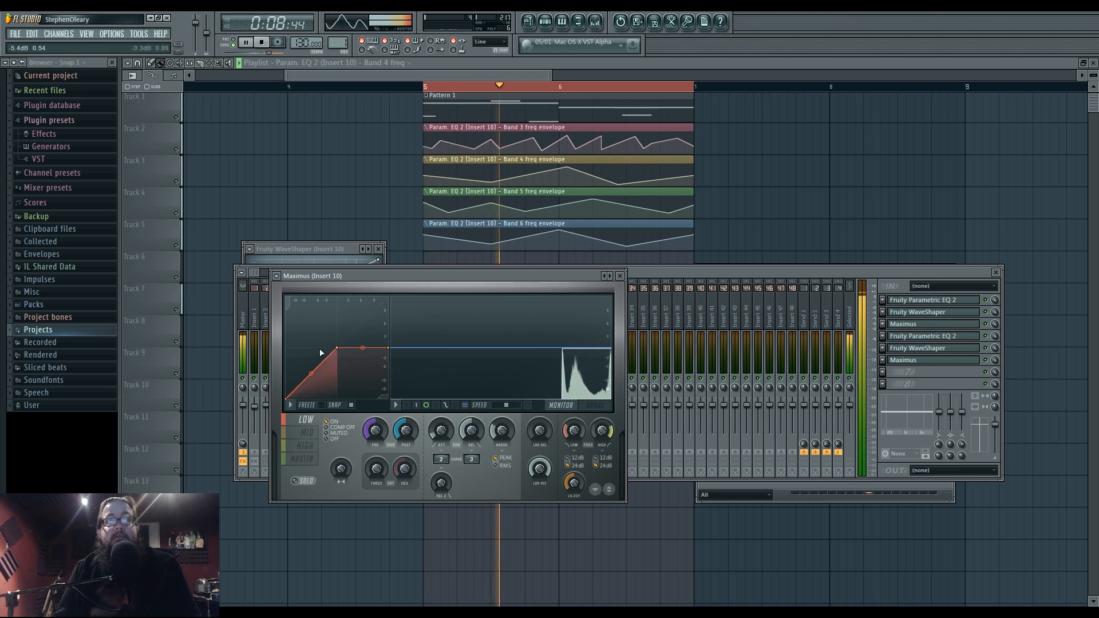
{"action": "left_click", "coordinate": [308, 432]}
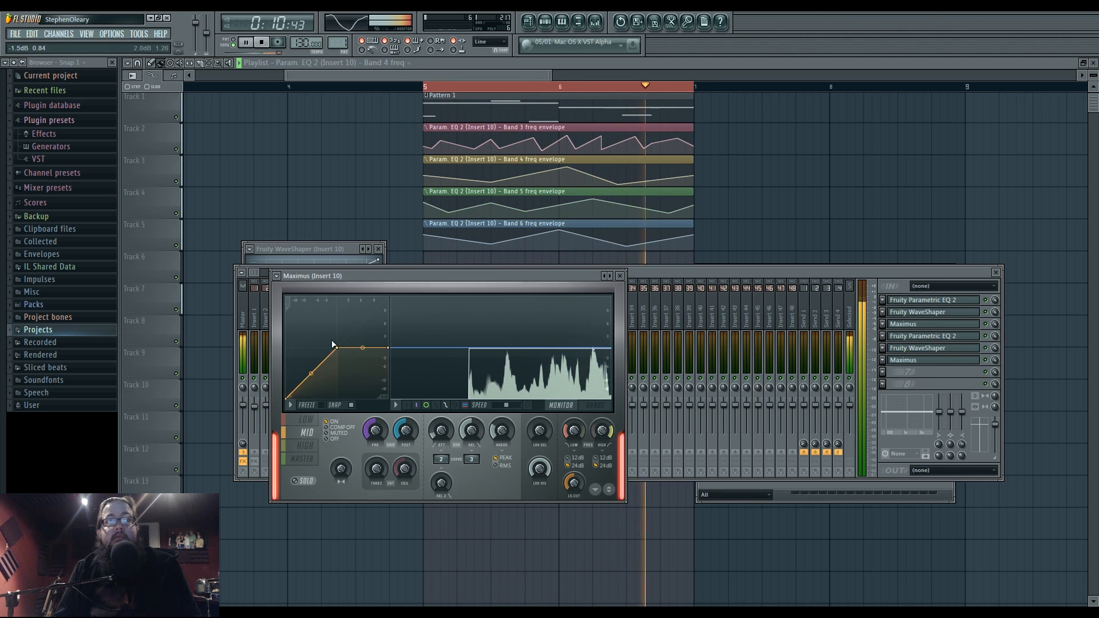
{"action": "left_click", "coordinate": [307, 446]}
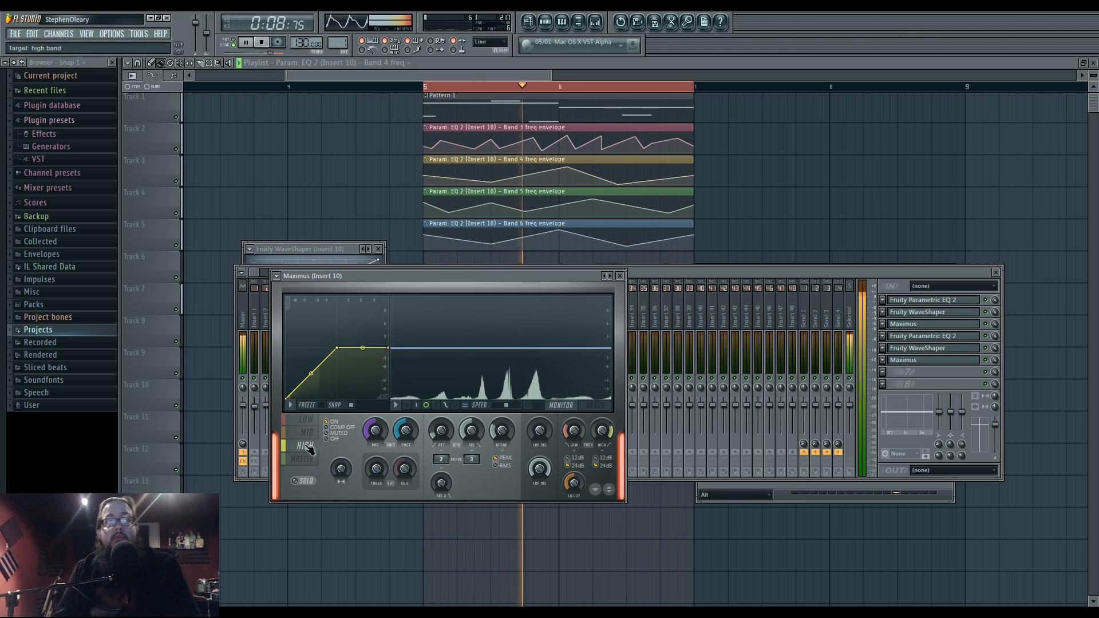
{"action": "left_click_drag", "start_coordinate": [336, 348], "coordinate": [300, 347]}
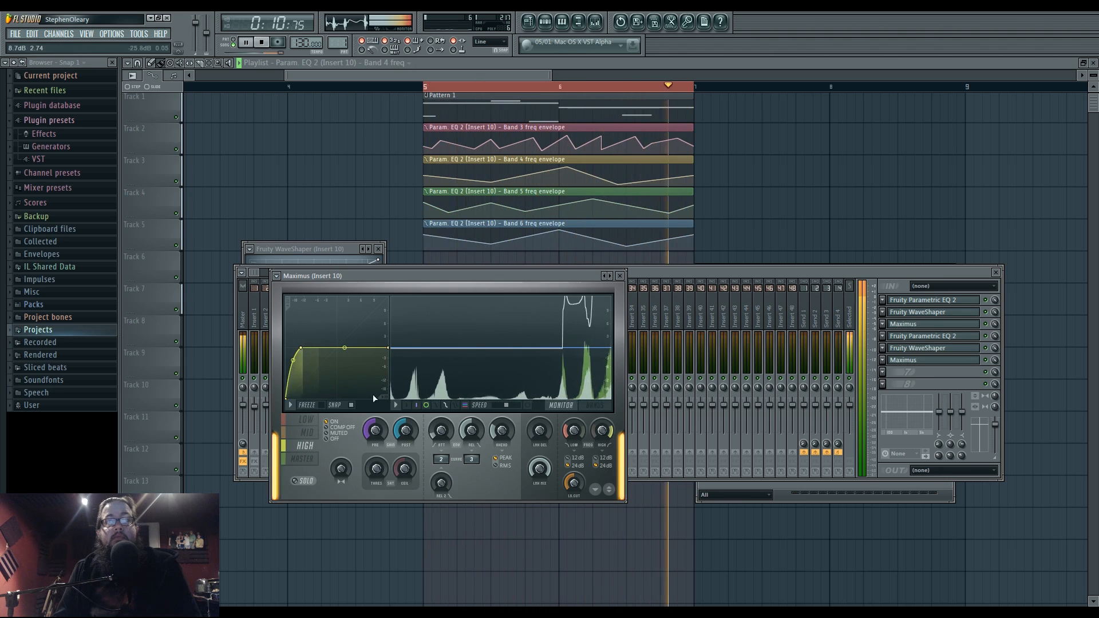
{"action": "key", "text": "space"}
Move the first Maximus above the first Fruity WaveShaper in Insert 10's effect chain and play the loop.
{"action": "left_click", "coordinate": [929, 382]}
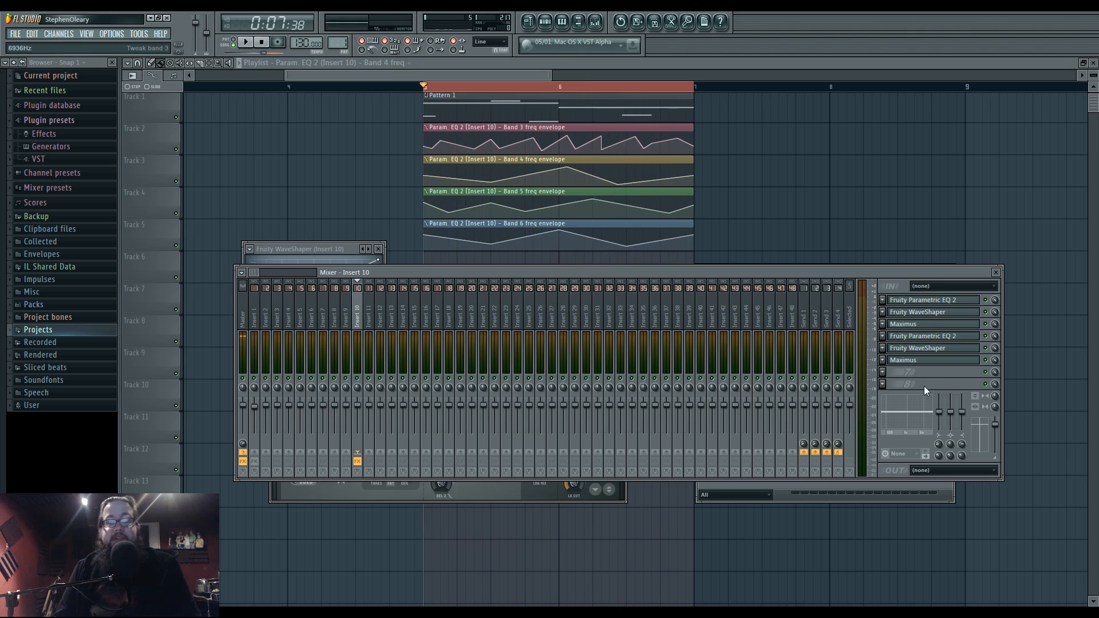
{"action": "left_click_drag", "start_coordinate": [917, 372], "coordinate": [916, 361]}
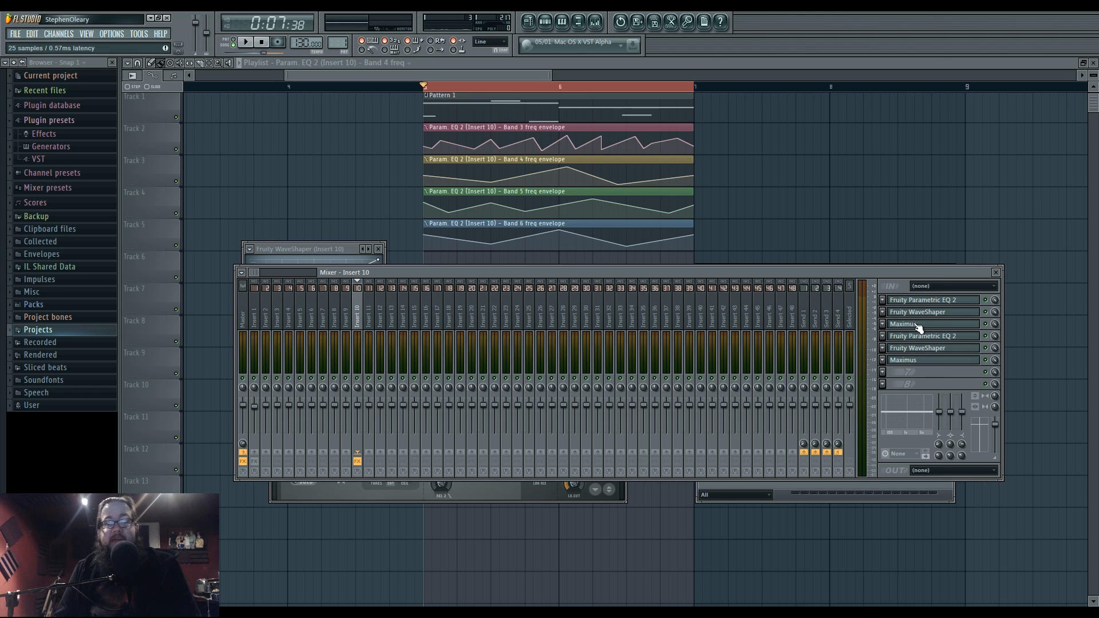
{"action": "left_click_drag", "start_coordinate": [919, 326], "coordinate": [921, 315]}
{"action": "key", "text": "space"}
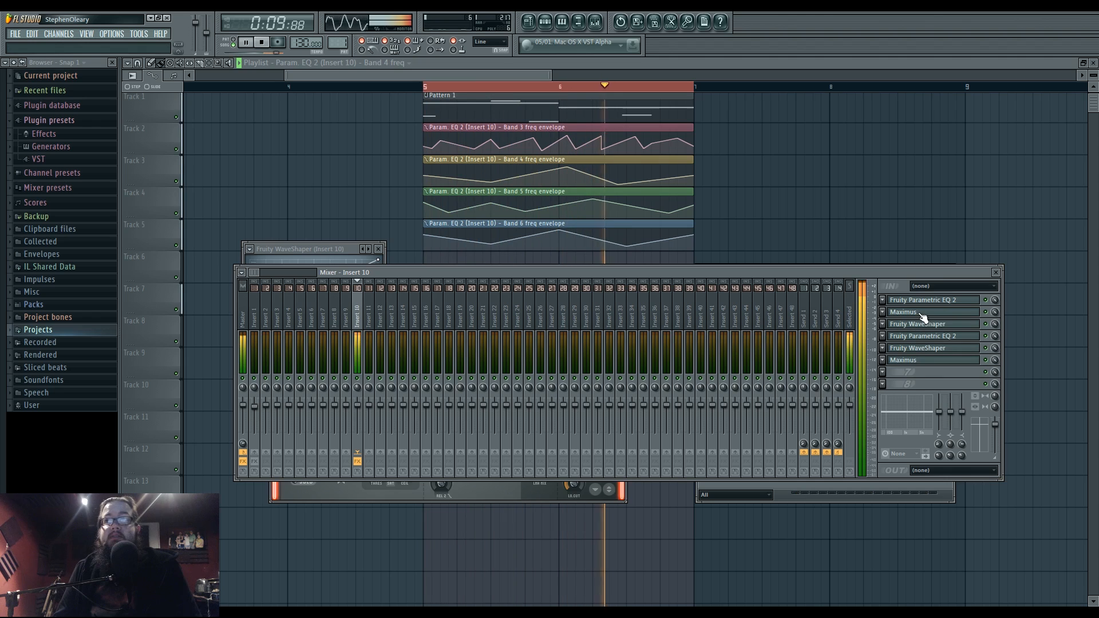
Move the first Maximus back below the first Fruity WaveShaper in Insert 10's effect chain and play the loop.
{"action": "key", "text": "space"}
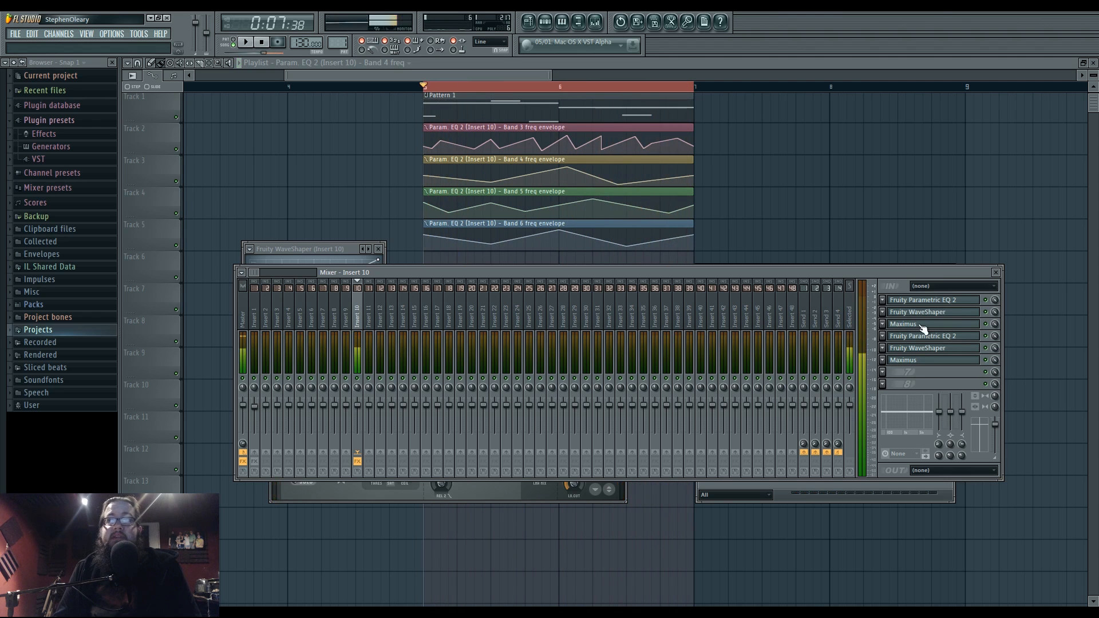
{"action": "left_click_drag", "start_coordinate": [922, 316], "coordinate": [923, 328]}
{"action": "key", "text": "space"}
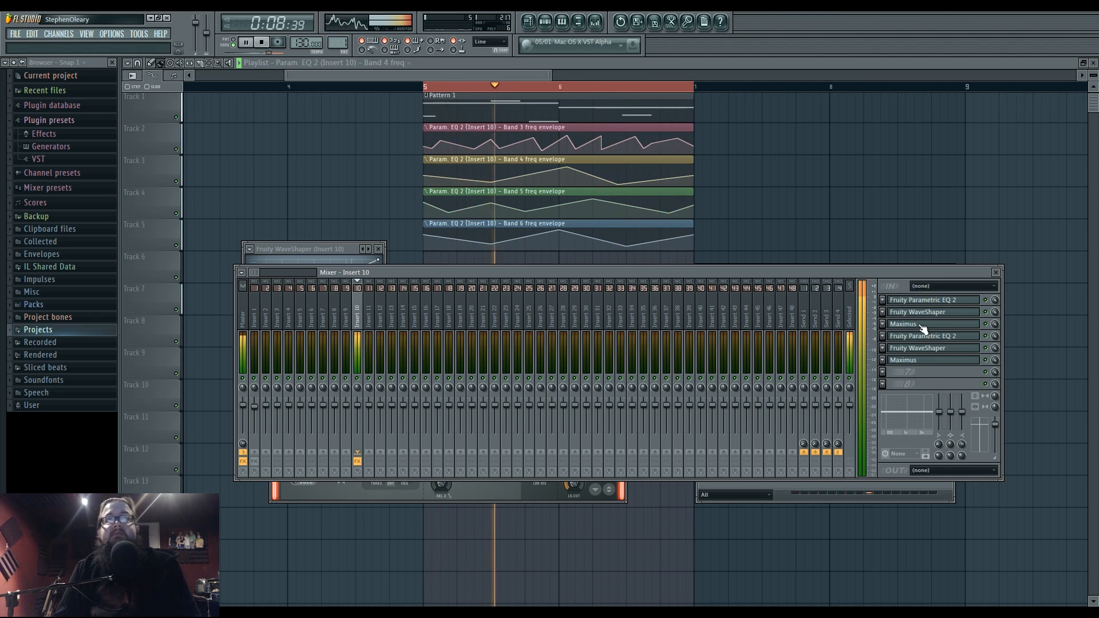
Check the second Maximus's low band curve and lower the post gain of its master band while the loop plays.
{"action": "left_click", "coordinate": [927, 361]}
{"action": "left_click", "coordinate": [306, 420]}
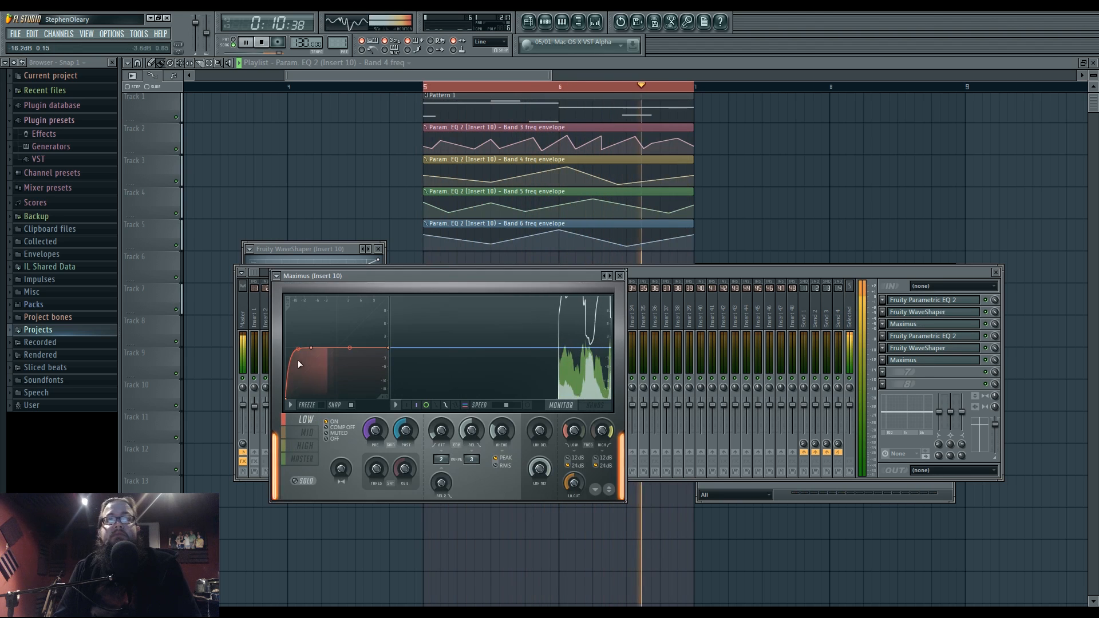
{"action": "left_click_drag", "start_coordinate": [299, 352], "coordinate": [298, 350]}
{"action": "left_click", "coordinate": [302, 458]}
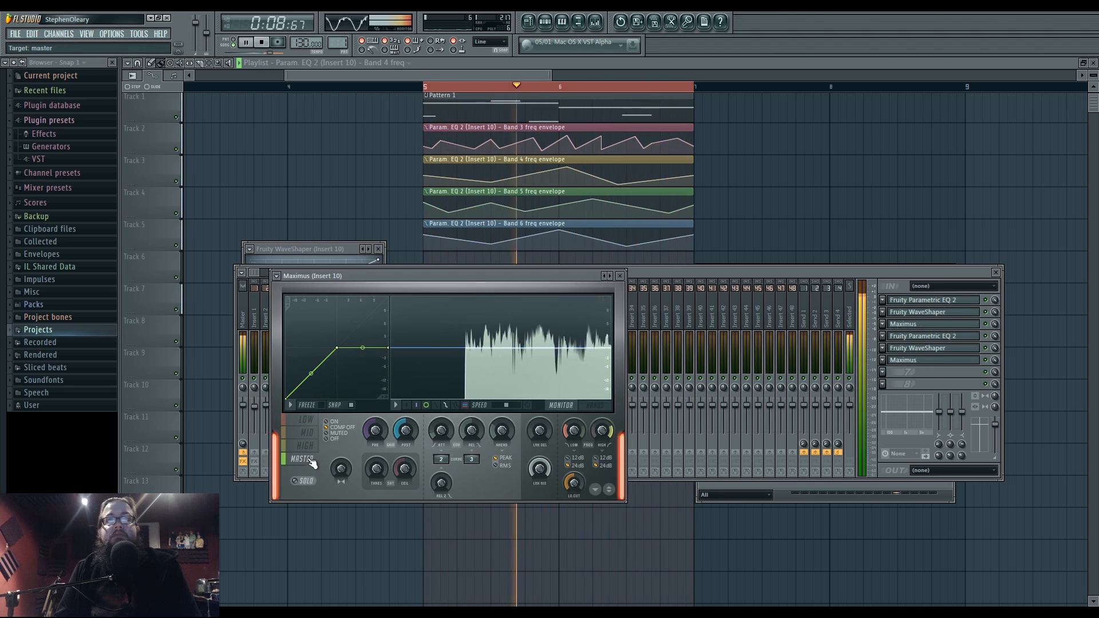
{"action": "left_click_drag", "start_coordinate": [405, 428], "coordinate": [406, 442]}
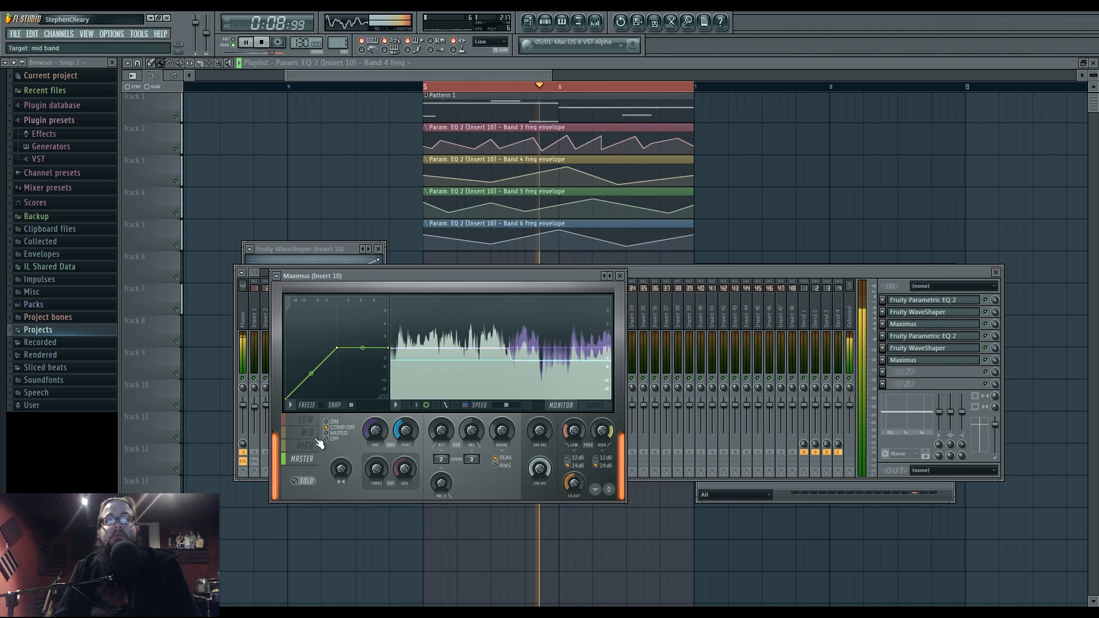
Inspect the second Fruity WaveShaper's curve on Insert 10, close it and stop the loop.
{"action": "left_click", "coordinate": [951, 349]}
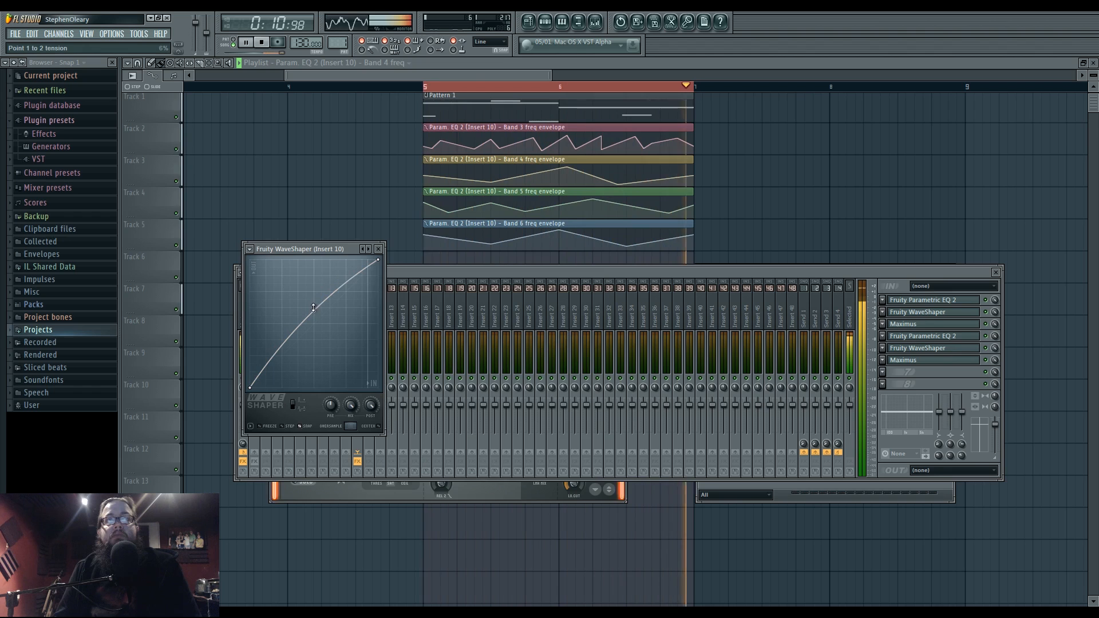
{"action": "left_click", "coordinate": [902, 368]}
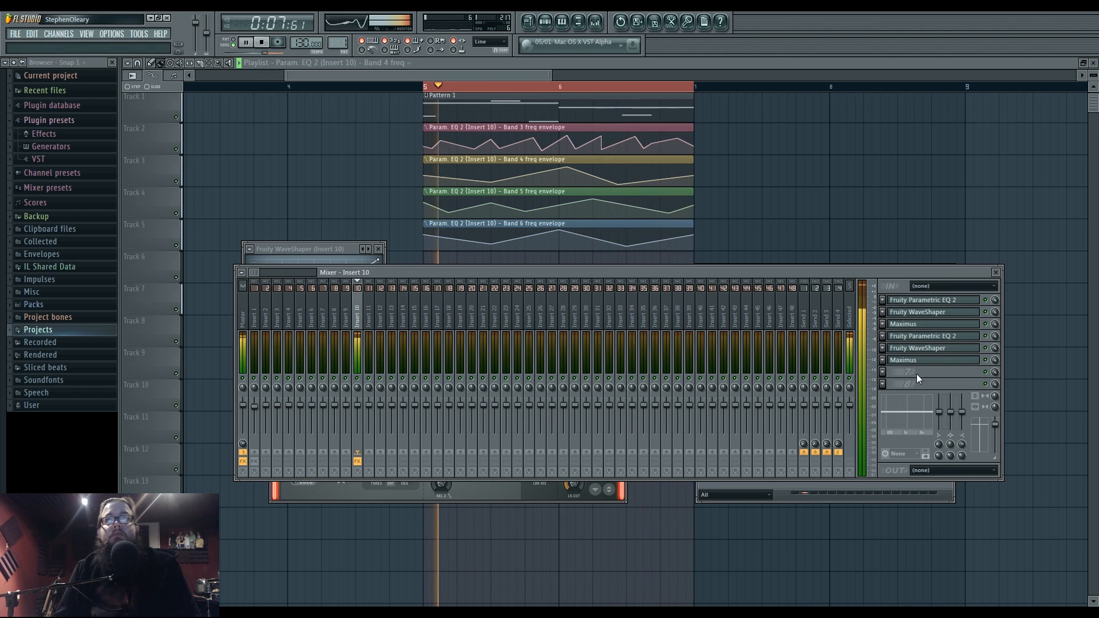
{"action": "key", "text": "space"}
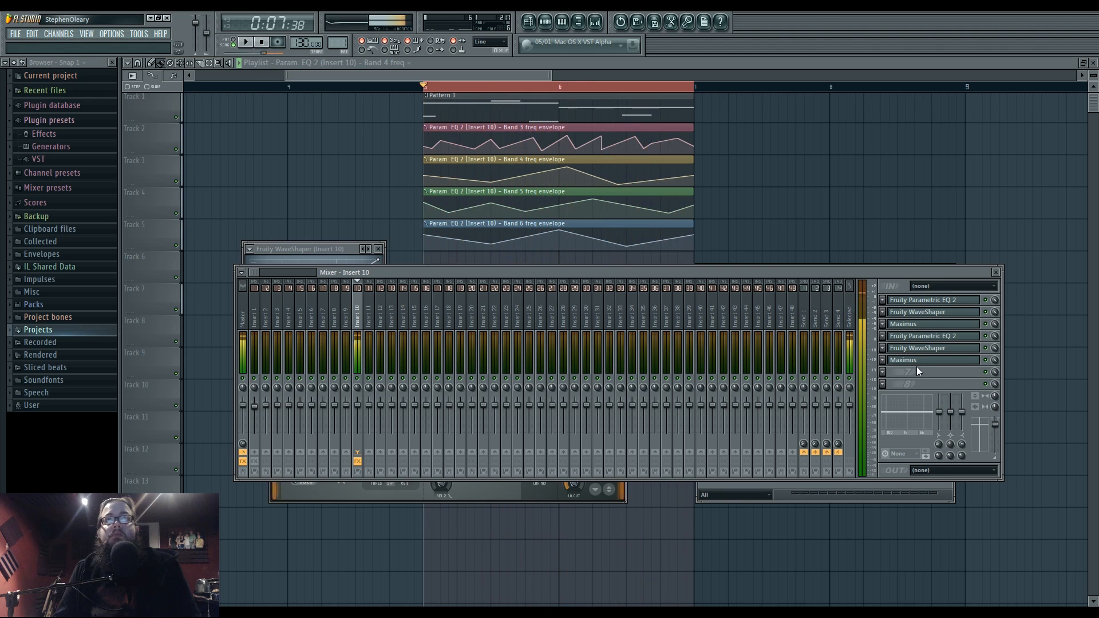
Open the Sytrus channel from Pattern 1's channel list and spread the plugin and channel windows apart.
{"action": "left_click", "coordinate": [545, 21]}
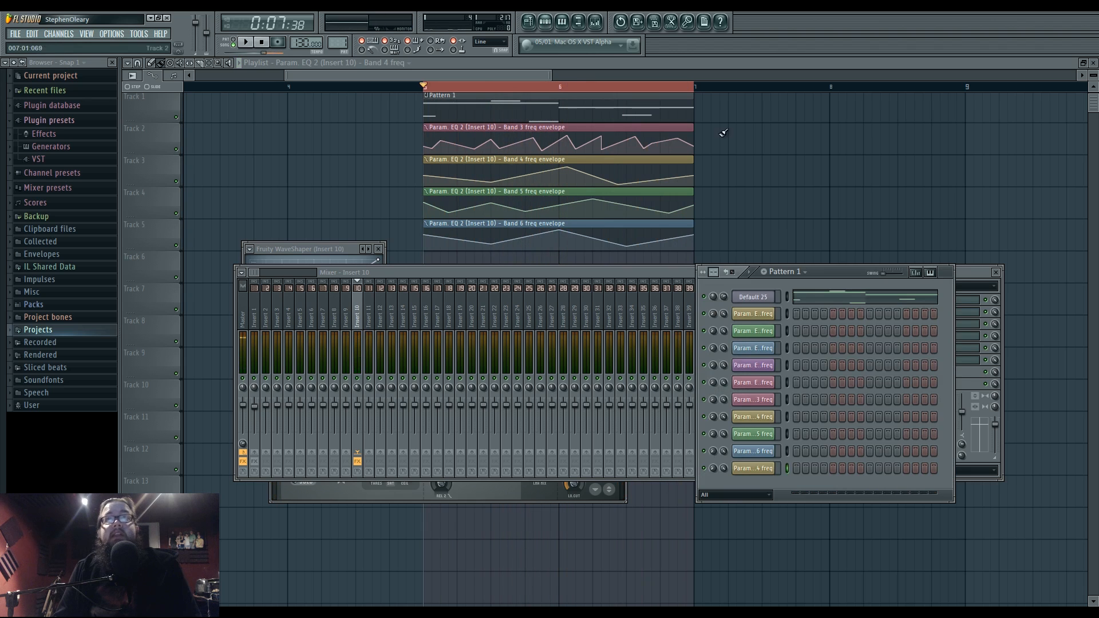
{"action": "left_click", "coordinate": [764, 298]}
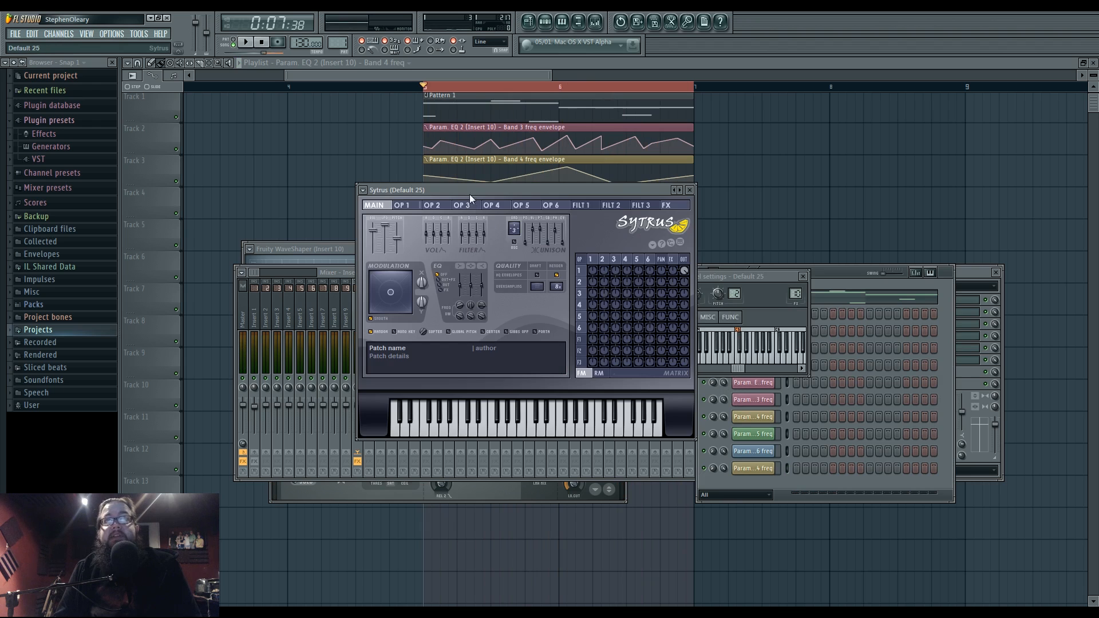
{"action": "left_click_drag", "start_coordinate": [469, 194], "coordinate": [403, 207]}
{"action": "left_click_drag", "start_coordinate": [826, 273], "coordinate": [832, 235]}
Add a Harmor channel to the project and apply its Default preset.
{"action": "left_click", "coordinate": [58, 34]}
{"action": "mouse_move", "coordinate": [48, 41]}
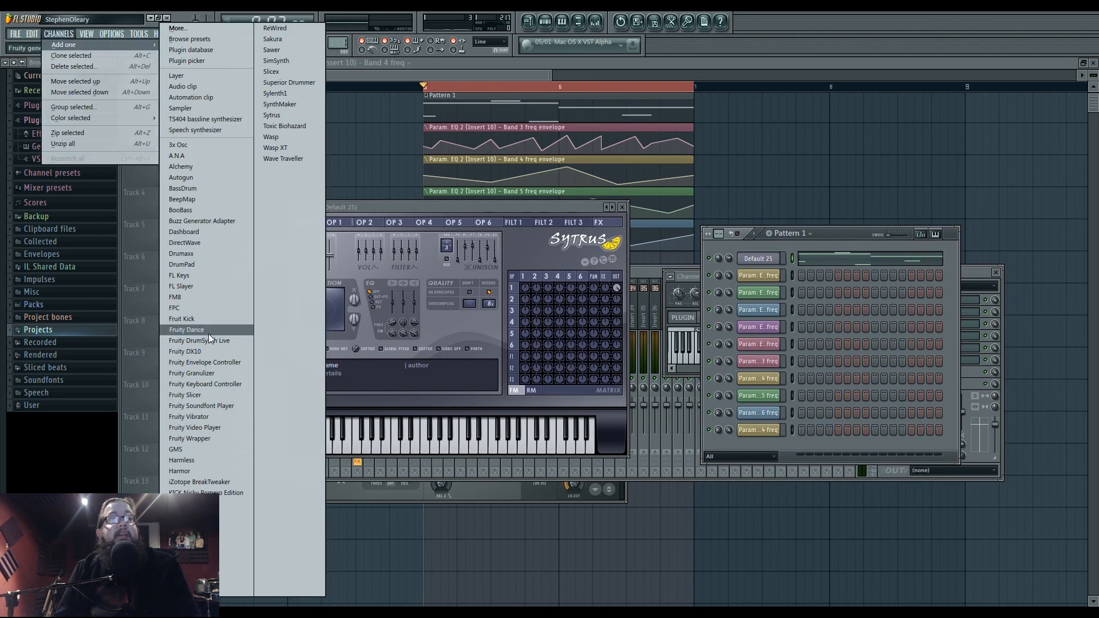
{"action": "left_click", "coordinate": [183, 471]}
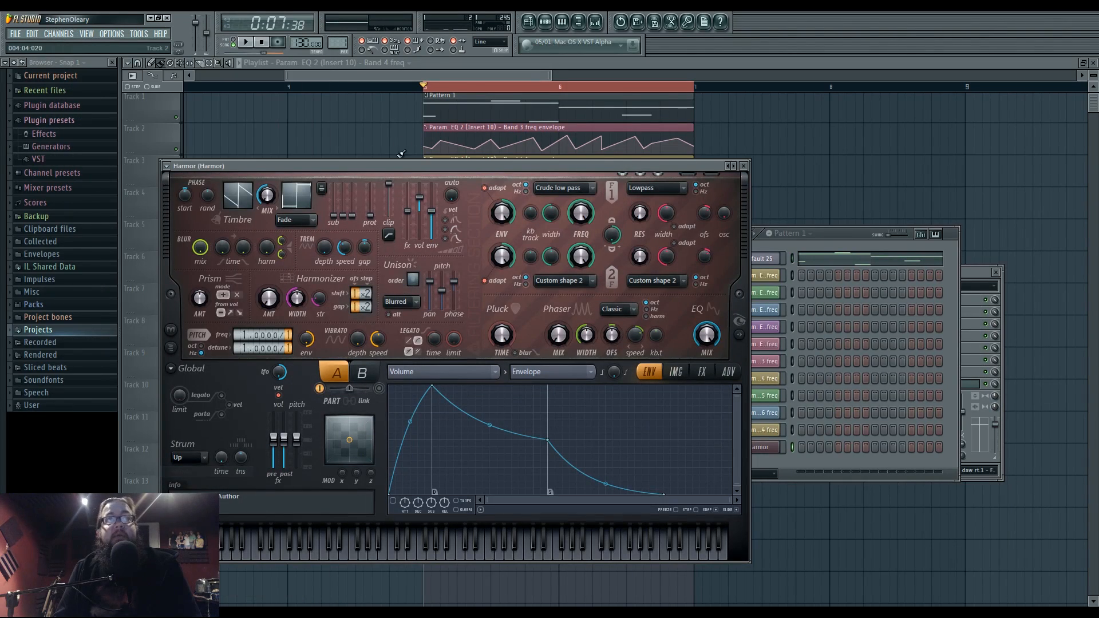
{"action": "left_click", "coordinate": [164, 167]}
{"action": "mouse_move", "coordinate": [189, 196]}
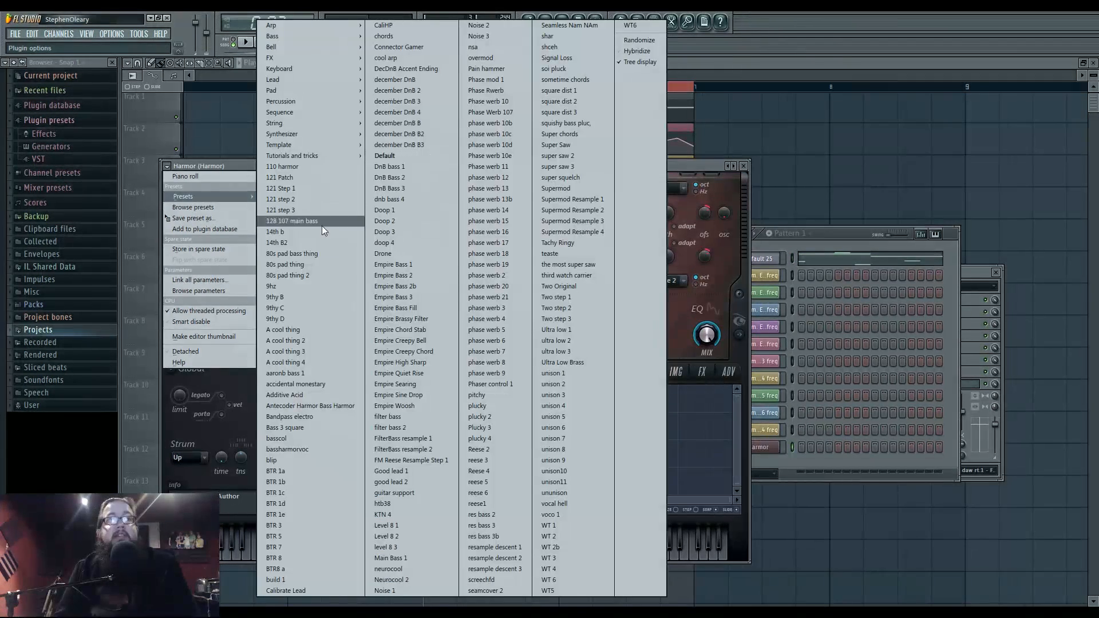
{"action": "left_click", "coordinate": [414, 157]}
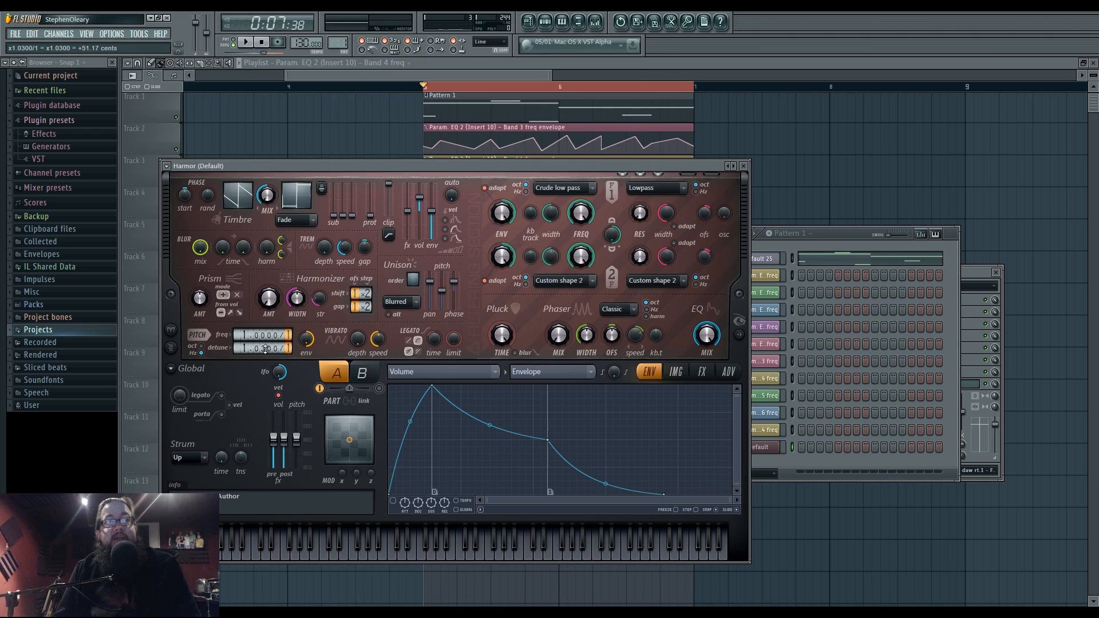
Set Harmor's distortion type to Log and audition a few notes.
{"action": "left_click", "coordinate": [702, 372]}
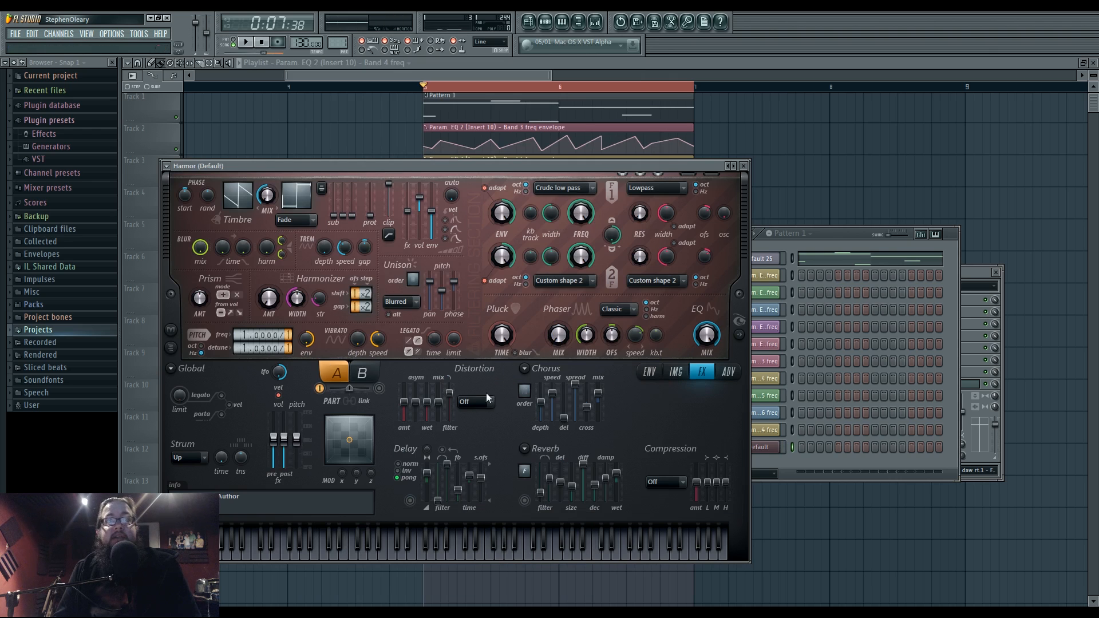
{"action": "left_click", "coordinate": [486, 401]}
{"action": "left_click", "coordinate": [480, 473]}
{"action": "mouse_move", "coordinate": [264, 348]}
{"action": "left_mouse_down"}
{"action": "mouse_move", "coordinate": [292, 331]}
{"action": "mouse_move", "coordinate": [262, 348]}
{"action": "left_mouse_up"}
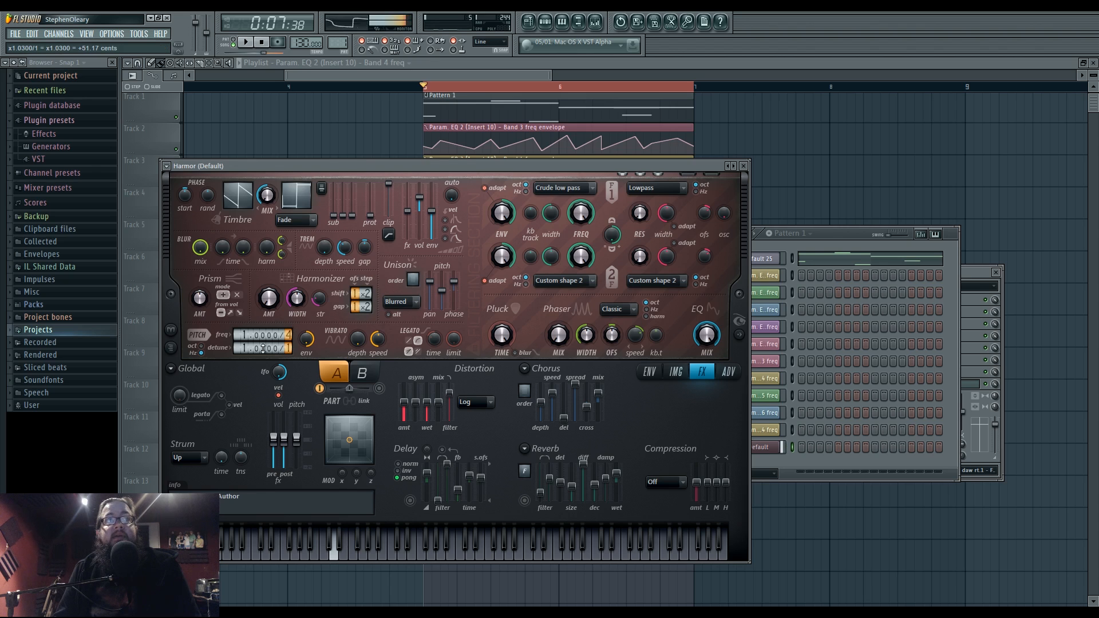
Draw Harmor's Harmonic phase curve as a flat line with a midway drop to minimum, followed by a ramp to maximum.
{"action": "left_click", "coordinate": [649, 372]}
{"action": "left_click", "coordinate": [442, 371]}
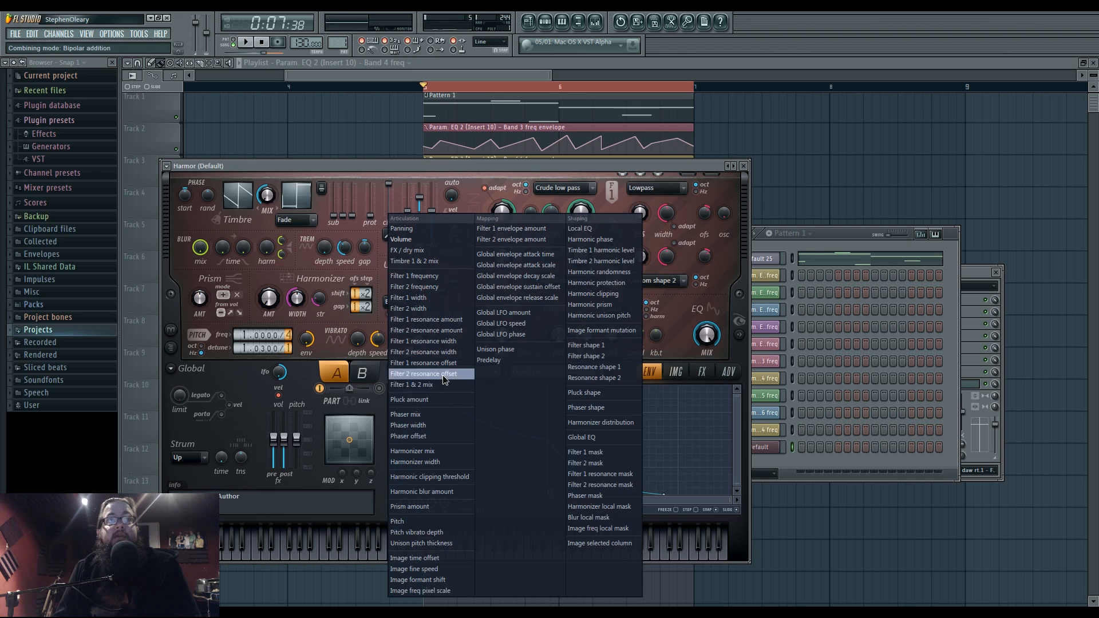
{"action": "left_click", "coordinate": [601, 252]}
{"action": "left_click_drag", "start_coordinate": [463, 499], "coordinate": [734, 500]}
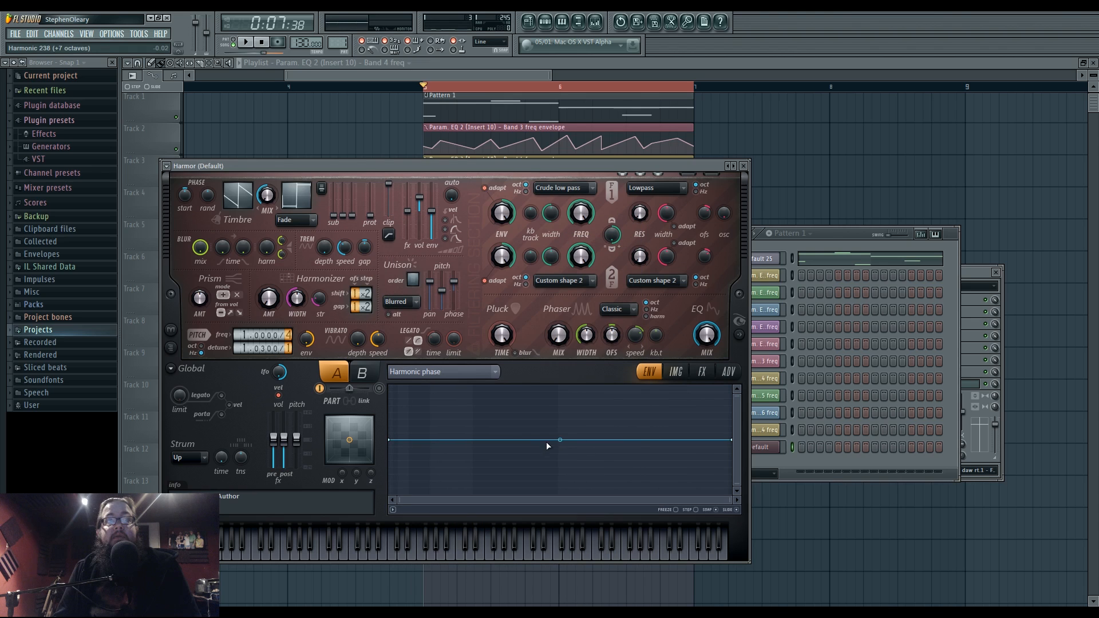
{"action": "left_click_drag", "start_coordinate": [560, 468], "coordinate": [558, 493]}
{"action": "left_click_drag", "start_coordinate": [730, 440], "coordinate": [733, 373]}
Change the phase ramp to a Wave with wide cycles, start it at about harmonic 39, and audition notes.
{"action": "right_click", "coordinate": [731, 388]}
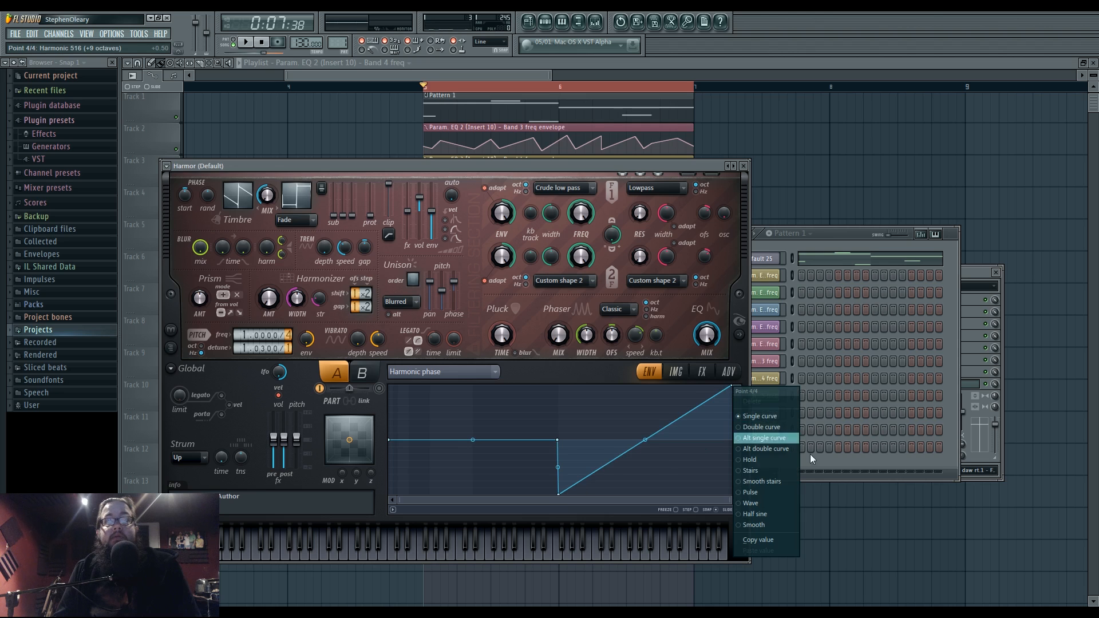
{"action": "left_click", "coordinate": [755, 504]}
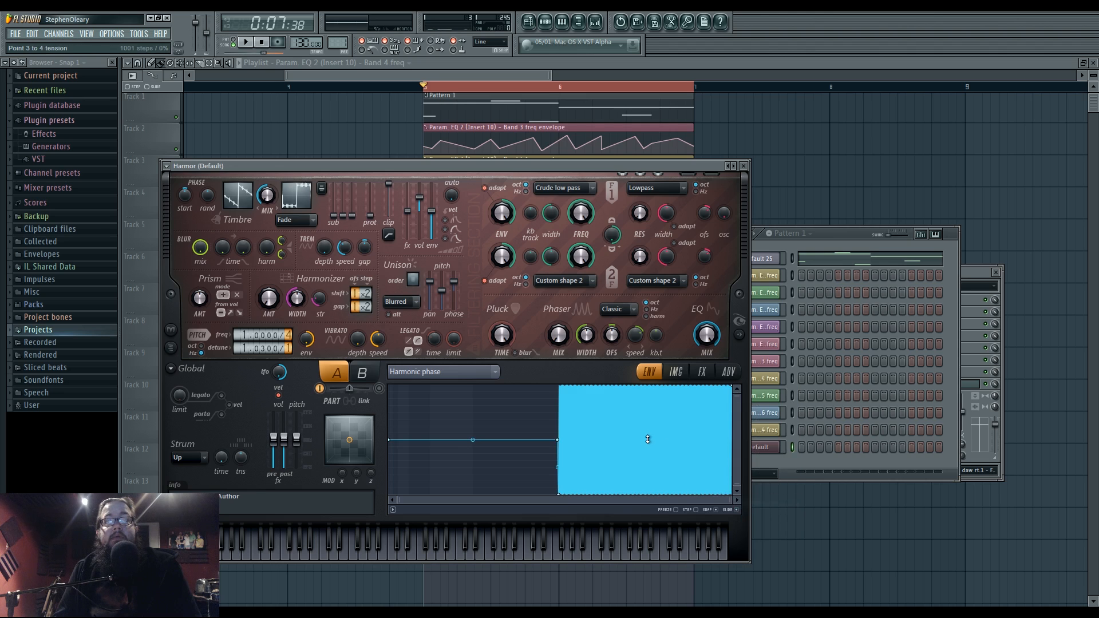
{"action": "mouse_move", "coordinate": [645, 440]}
{"action": "left_mouse_down"}
{"action": "mouse_move", "coordinate": [645, 458]}
{"action": "mouse_move", "coordinate": [645, 423]}
{"action": "mouse_move", "coordinate": [645, 461]}
{"action": "left_mouse_up"}
{"action": "left_click_drag", "start_coordinate": [559, 440], "coordinate": [418, 440]}
{"action": "key", "text": "n"}
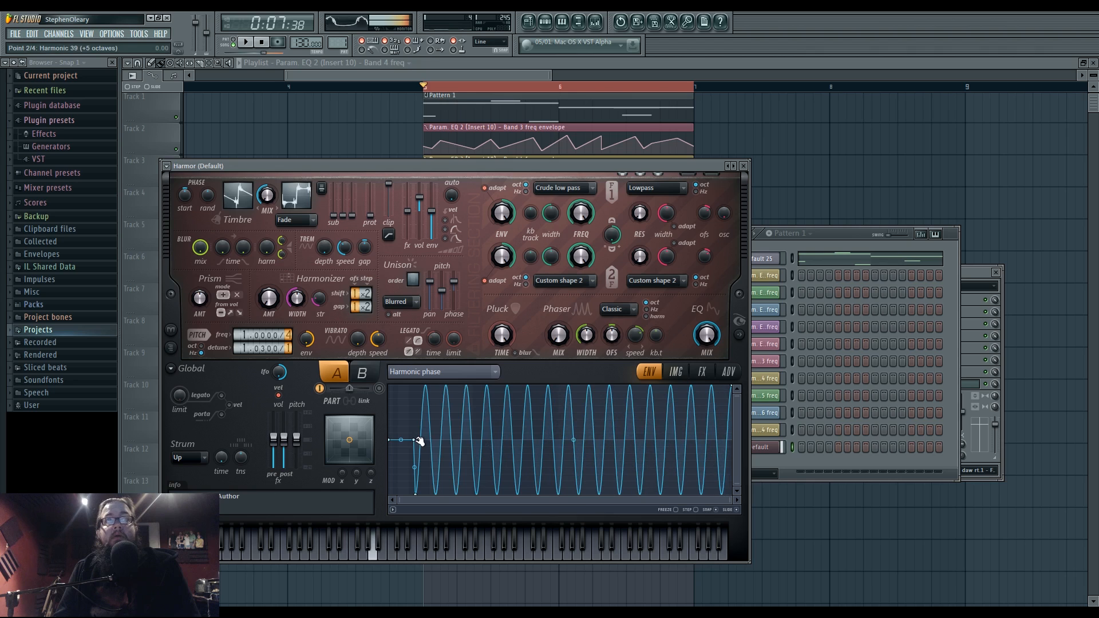
{"action": "key", "text": "x"}
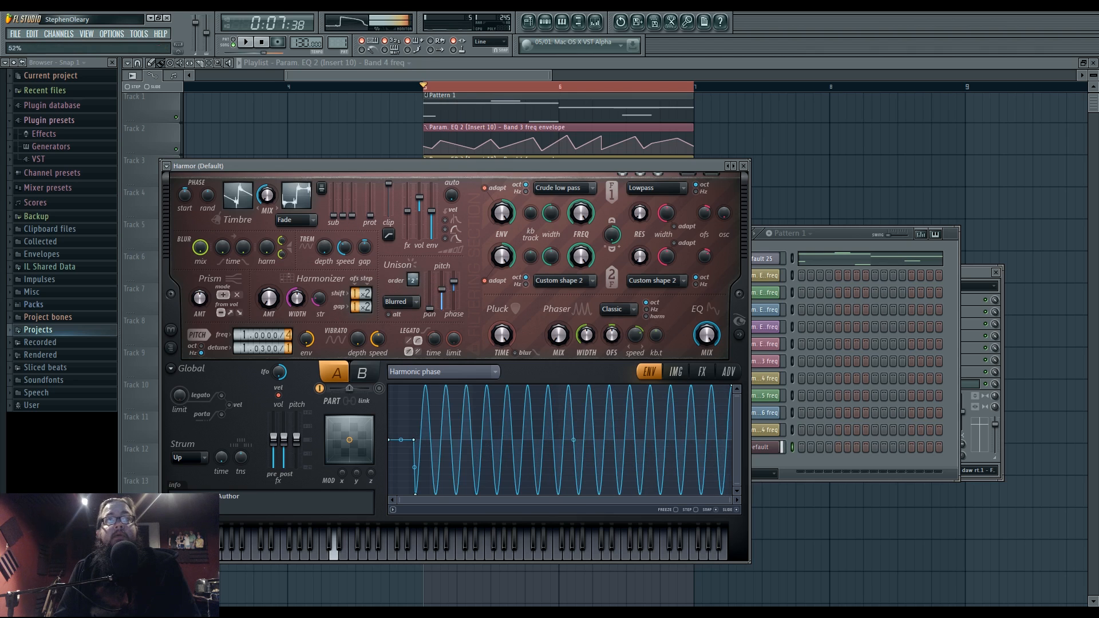
Edit Harmor's Unison pitch thickness envelope into a short, smoothly falling curve instead of the rapid wave.
{"action": "right_click", "coordinate": [445, 282]}
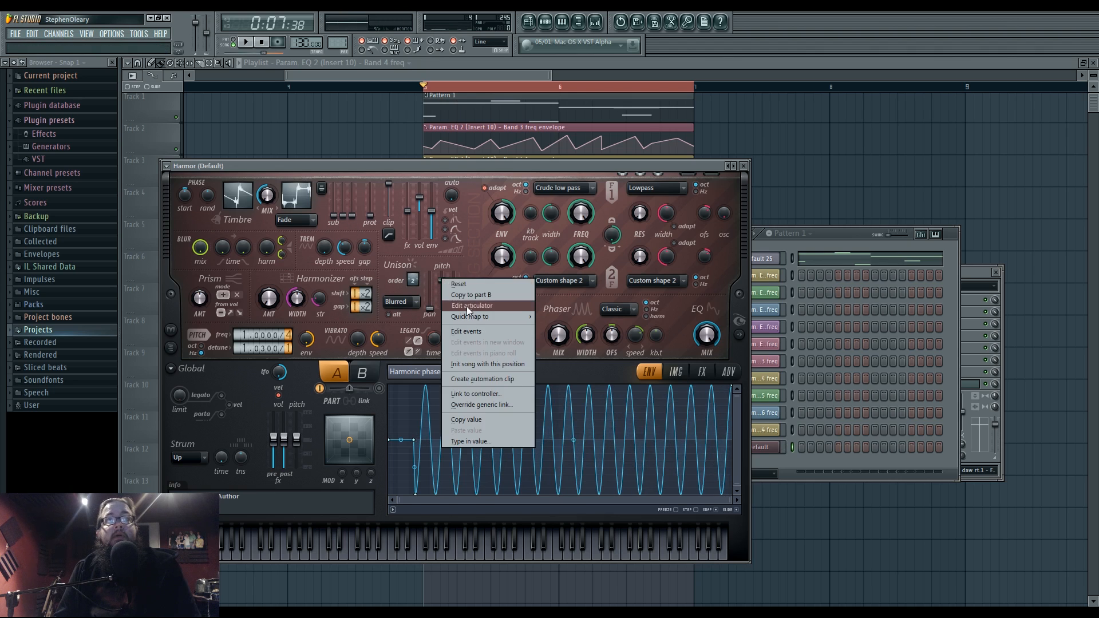
{"action": "left_click", "coordinate": [468, 306]}
{"action": "left_click", "coordinate": [451, 485]}
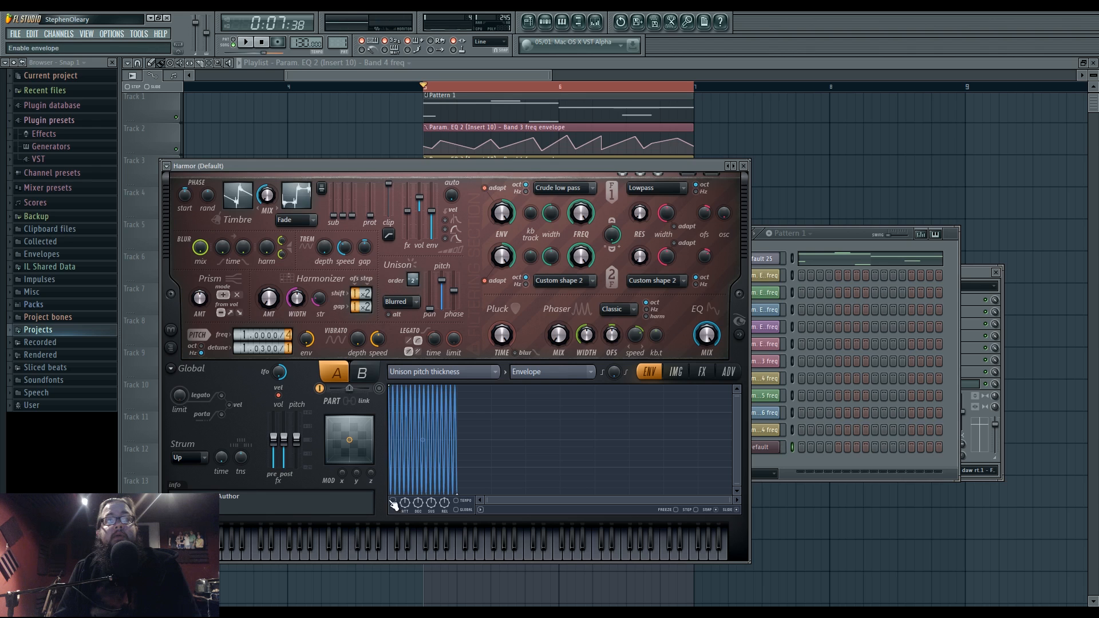
{"action": "right_click", "coordinate": [458, 494]}
{"action": "left_click", "coordinate": [487, 403]}
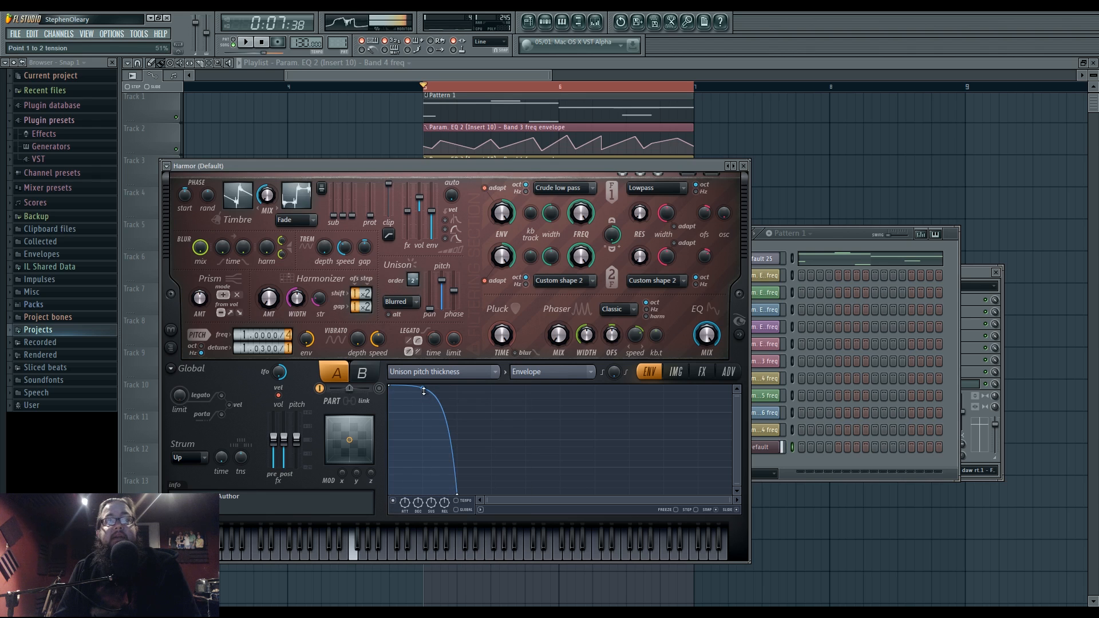
{"action": "left_click_drag", "start_coordinate": [423, 475], "coordinate": [422, 446]}
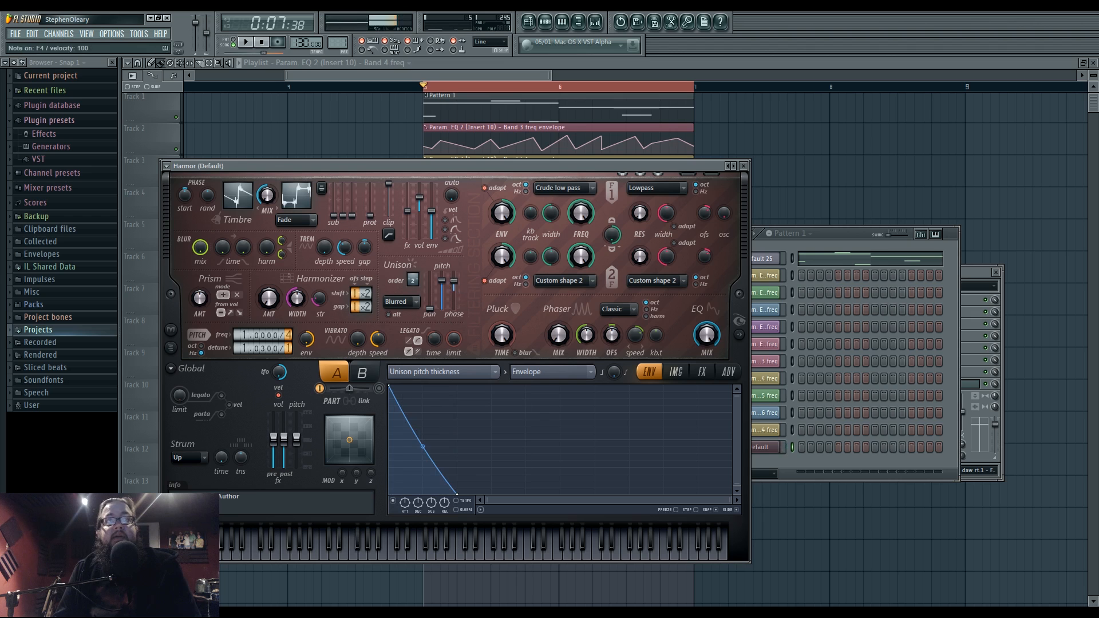
Shape Harmor's Harmonic unison pitch with a dip at about +3.667 octaves and a peak at about +6.667 octaves, and return to the effects page.
{"action": "left_click", "coordinate": [441, 371]}
{"action": "left_click", "coordinate": [622, 315]}
{"action": "right_click", "coordinate": [528, 467]}
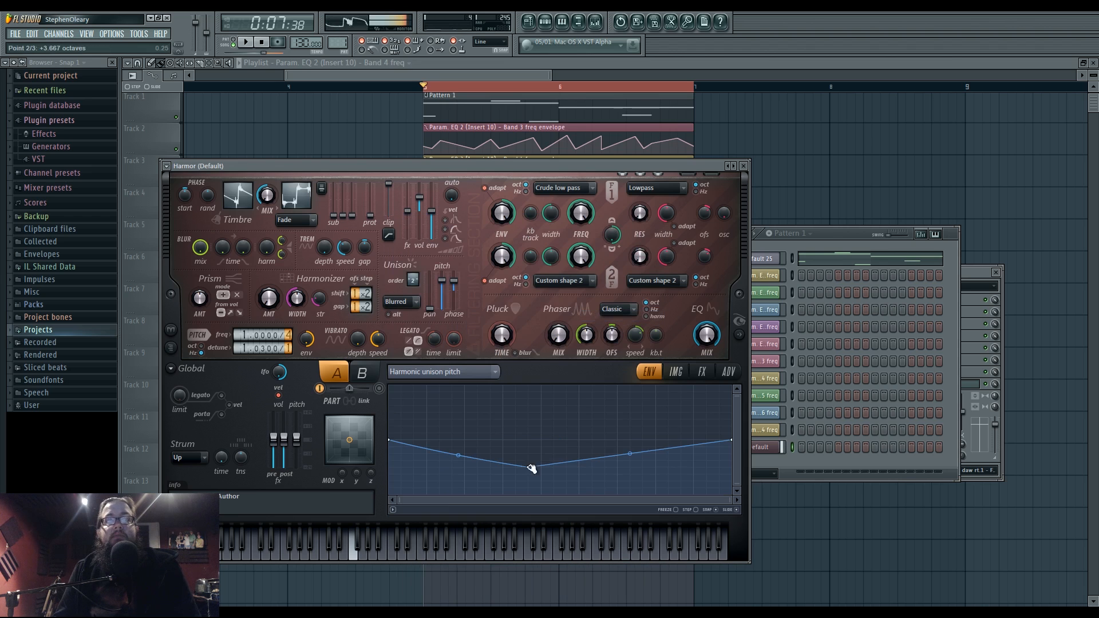
{"action": "right_click", "coordinate": [643, 405]}
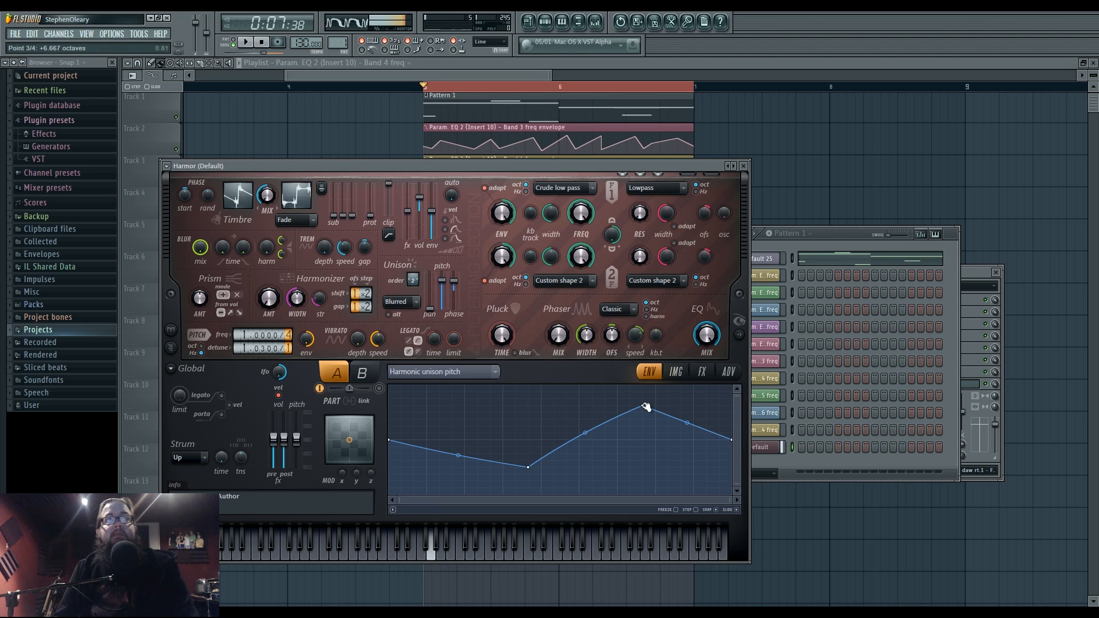
{"action": "left_click", "coordinate": [703, 372]}
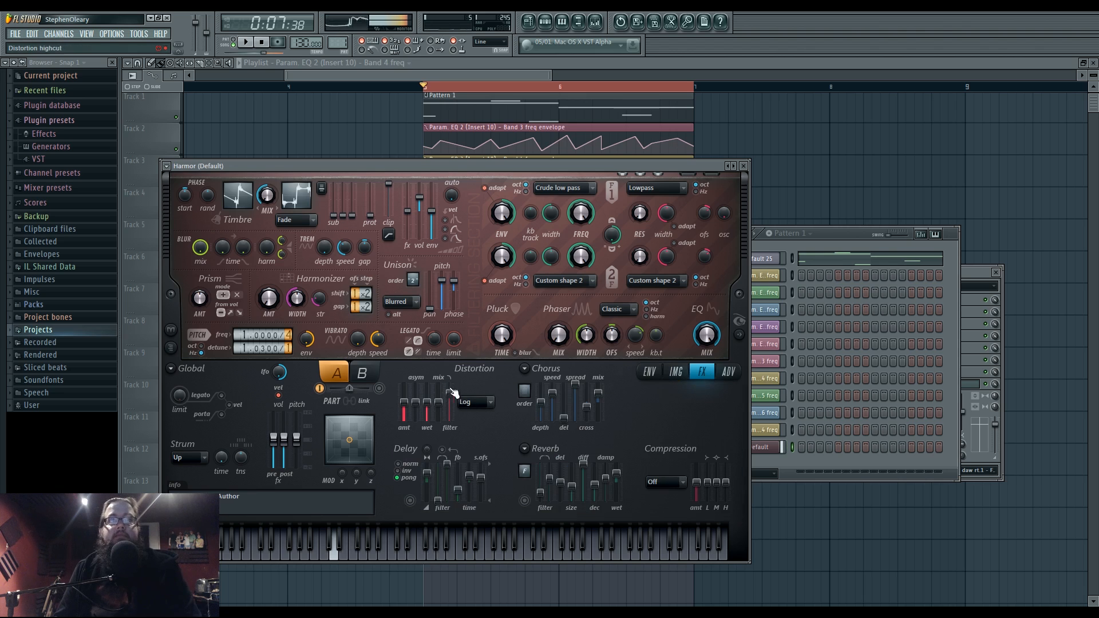
Copy the Sytrus notes of Pattern 1 to the Harmor channel and play it through mixer Insert 10.
{"action": "left_click", "coordinate": [545, 24]}
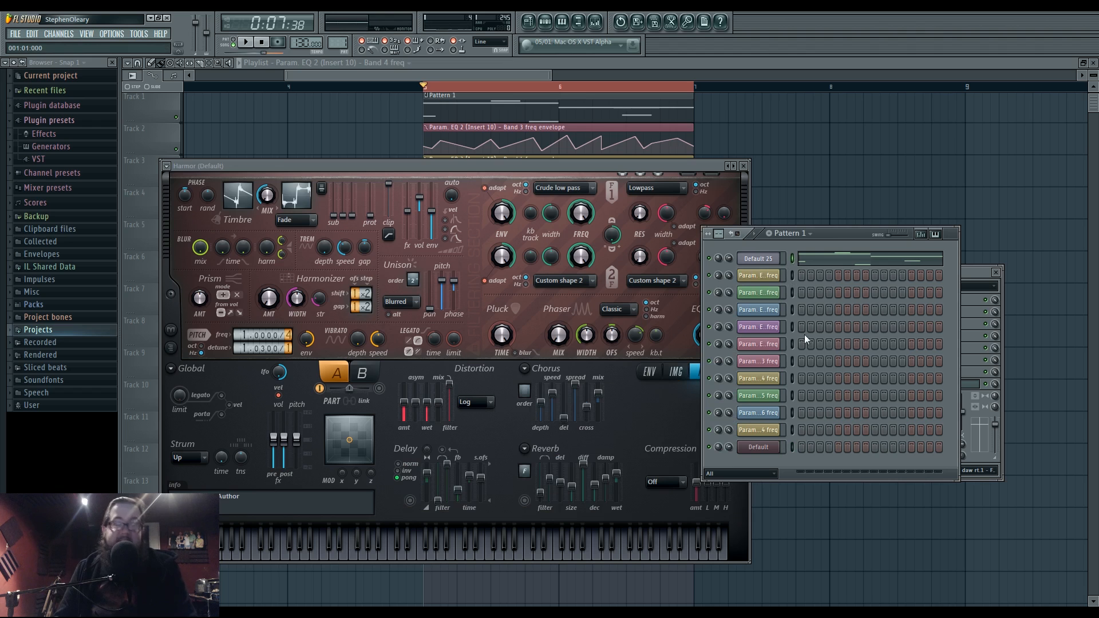
{"action": "left_click", "coordinate": [793, 449]}
{"action": "left_click", "coordinate": [756, 447]}
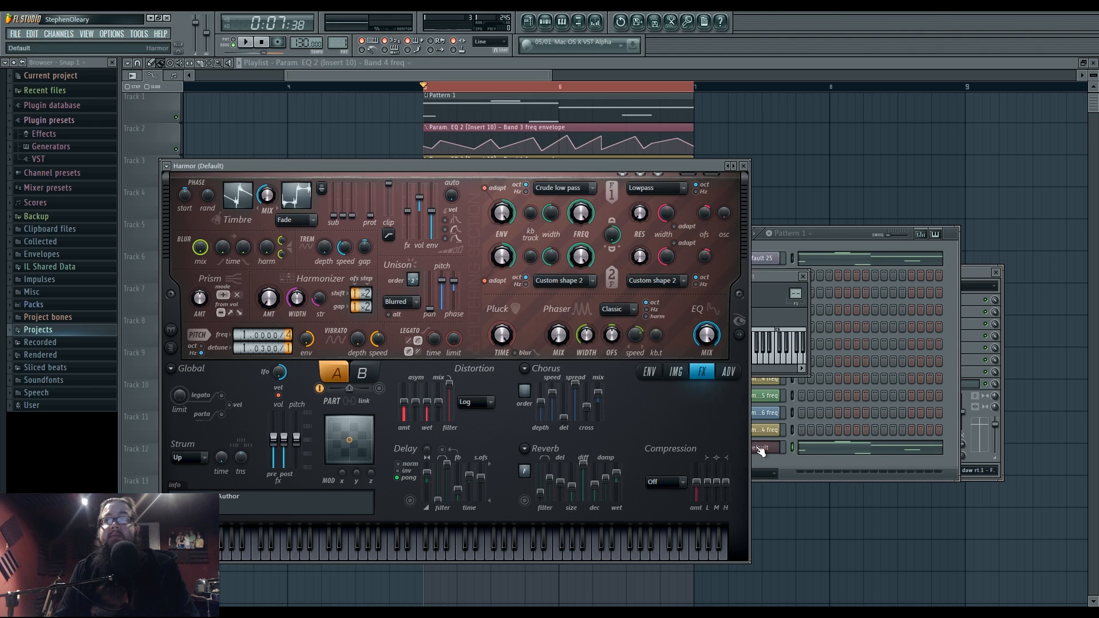
{"action": "key", "text": "space"}
{"action": "double_click", "coordinate": [794, 292]}
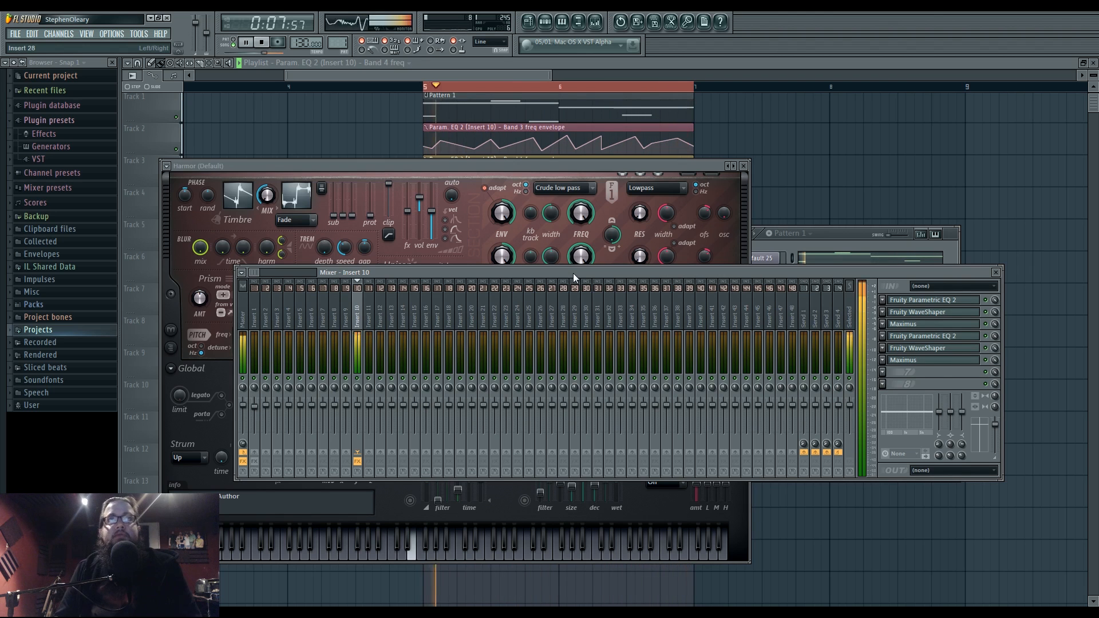
Close Harmor, move the mixer clear of the clips, and inspect Insert 10's second Parametric EQ 2 and the first Maximus's low band.
{"action": "left_click", "coordinate": [743, 166]}
{"action": "left_click_drag", "start_coordinate": [712, 273], "coordinate": [713, 307]}
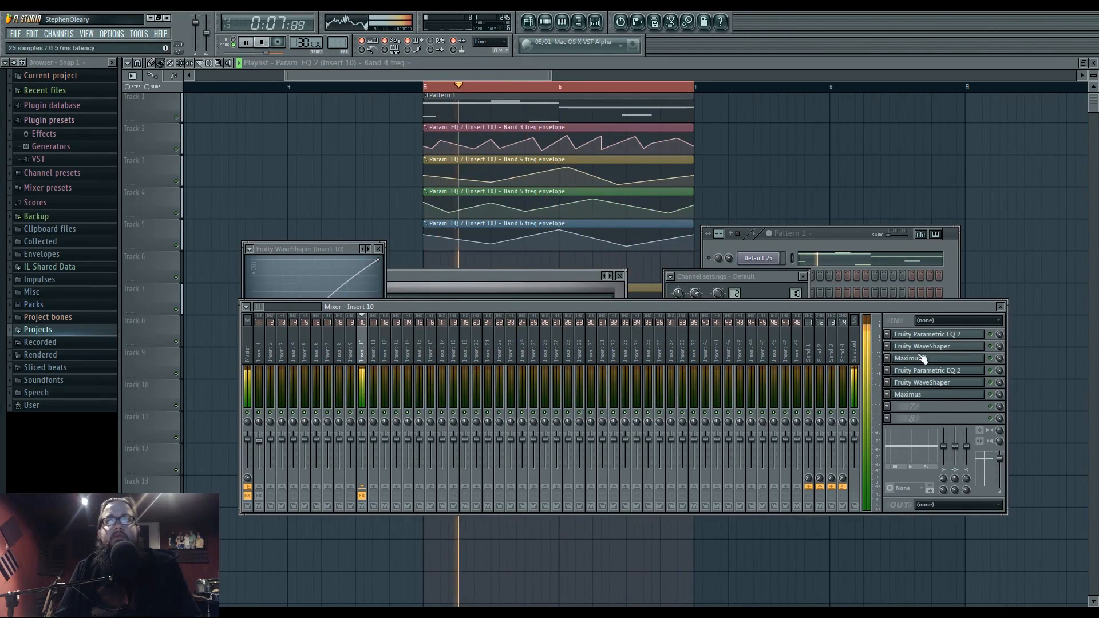
{"action": "left_click", "coordinate": [938, 370]}
{"action": "left_click", "coordinate": [947, 359]}
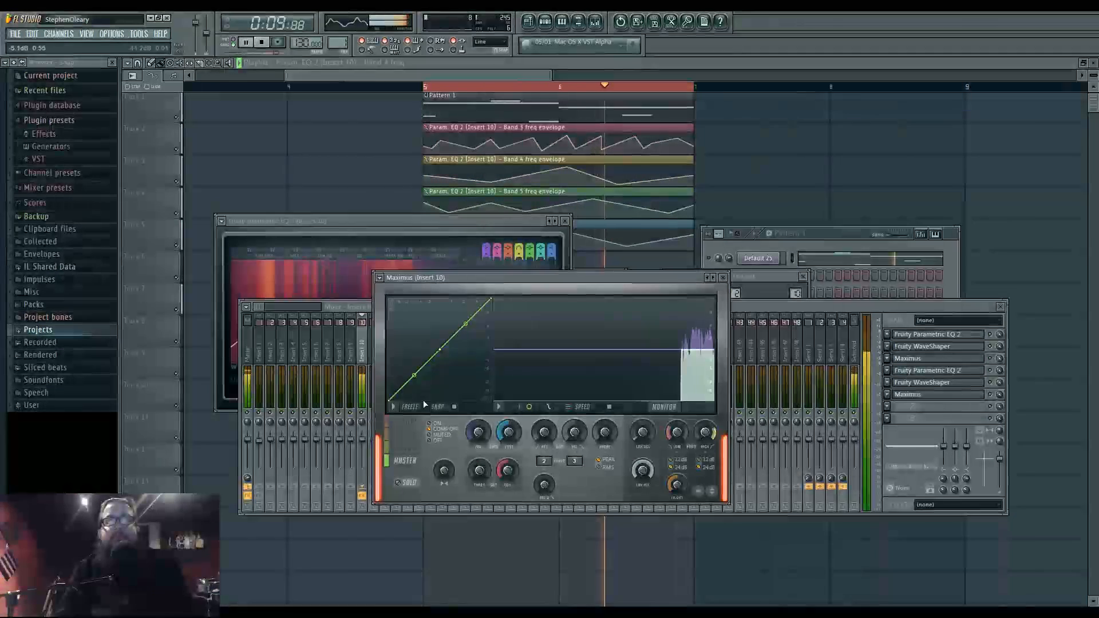
{"action": "left_click", "coordinate": [421, 422]}
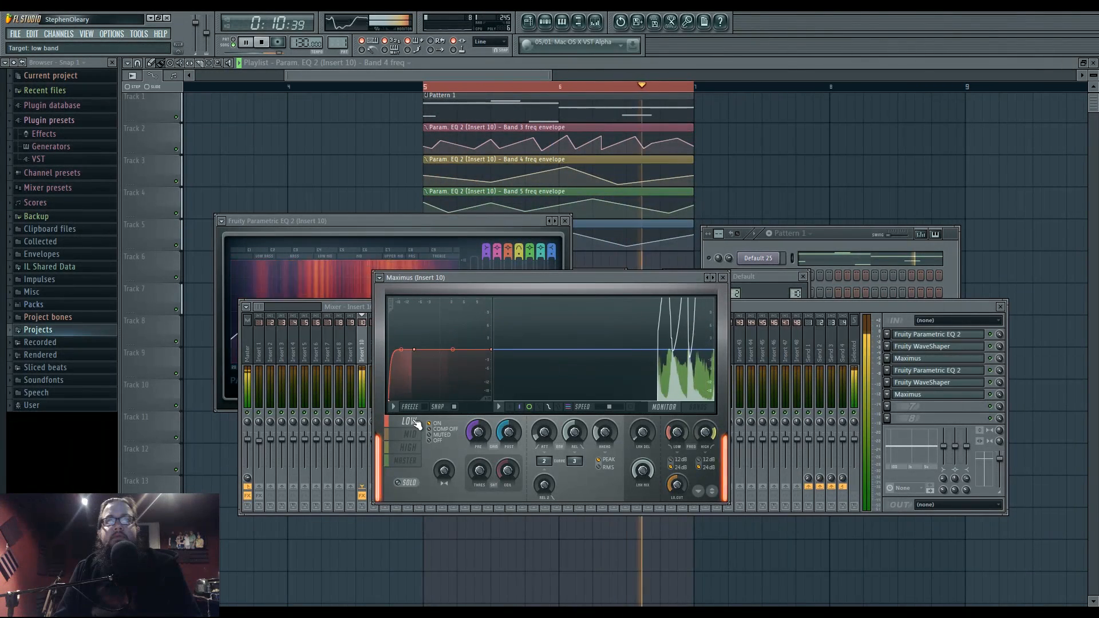
Stop playback and close the mixer and all open plugin windows to clear the playlist.
{"action": "left_click", "coordinate": [947, 404]}
{"action": "key", "text": "space"}
{"action": "key", "text": "F12"}
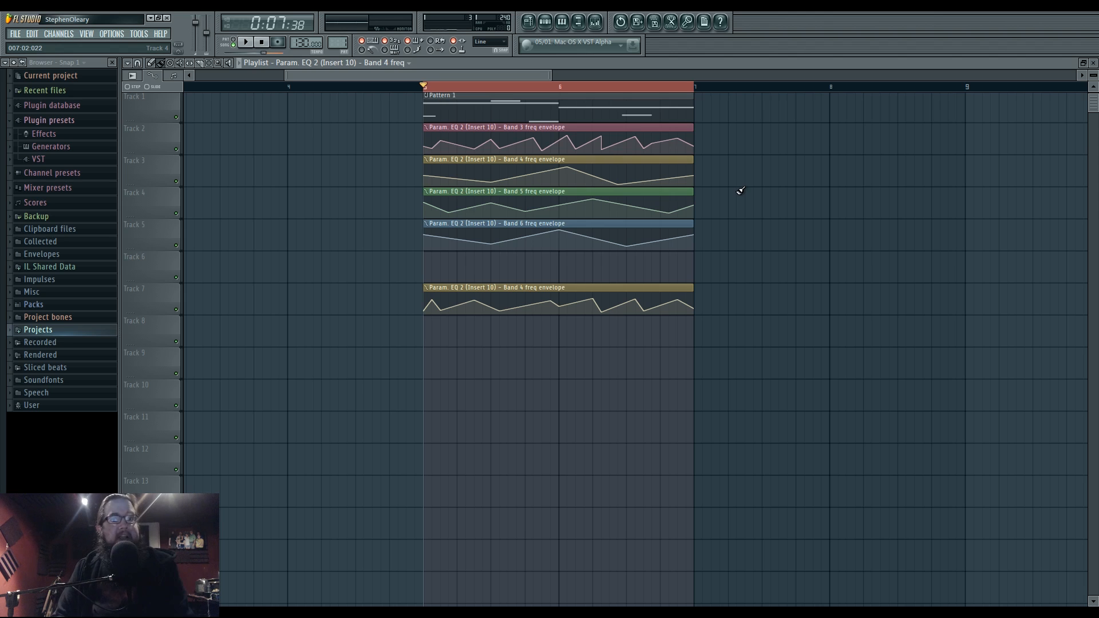
Move the five Insert 10 EQ automation clips down one track to line up with the Insert 1 automation clips.
{"action": "left_click_drag", "start_coordinate": [333, 241], "coordinate": [627, 241]}
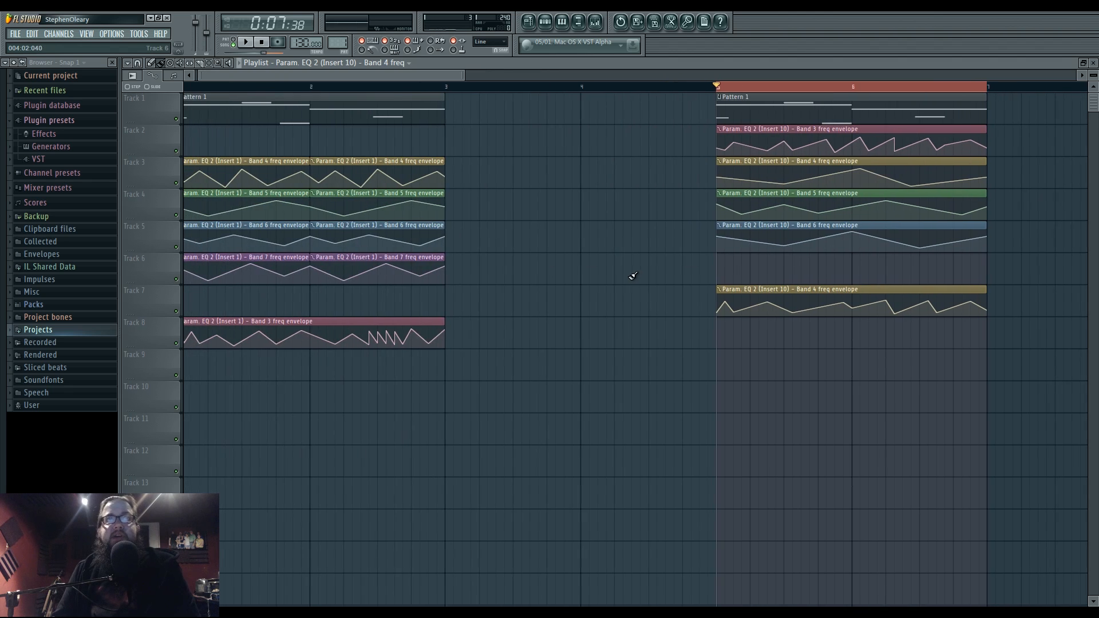
{"action": "left_click_drag", "start_coordinate": [676, 190], "coordinate": [999, 369]}
{"action": "left_click_drag", "start_coordinate": [728, 130], "coordinate": [733, 161]}
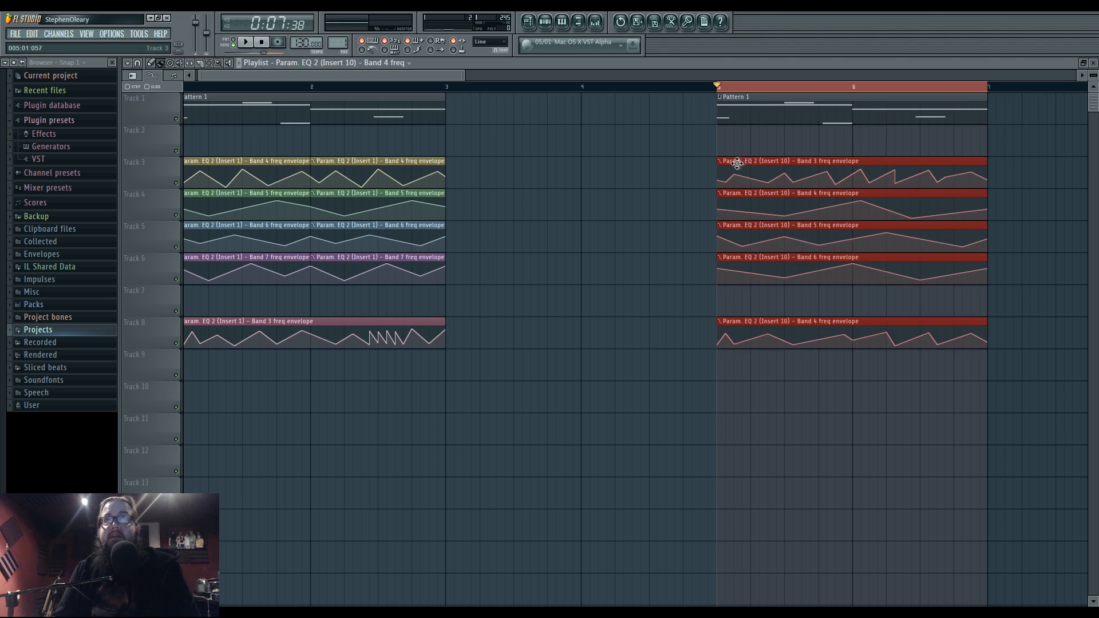
{"action": "right_click", "coordinate": [671, 179]}
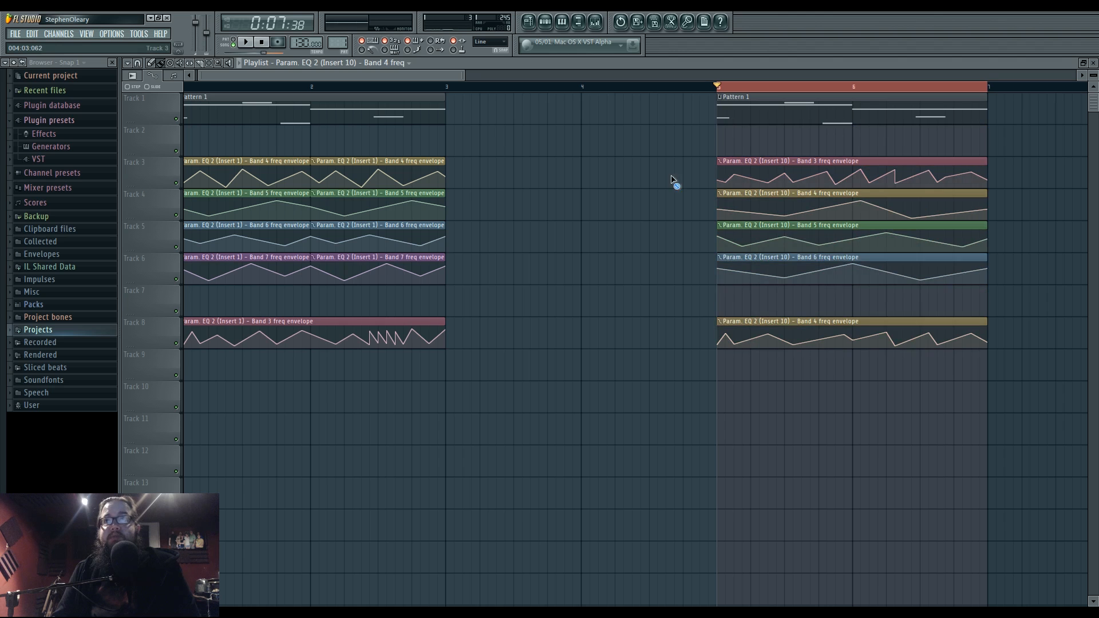
Reopen the mixer, examine the band positions in both of Insert 10's Parametric EQ 2 effects, and close the two EQs.
{"action": "left_click", "coordinate": [595, 22]}
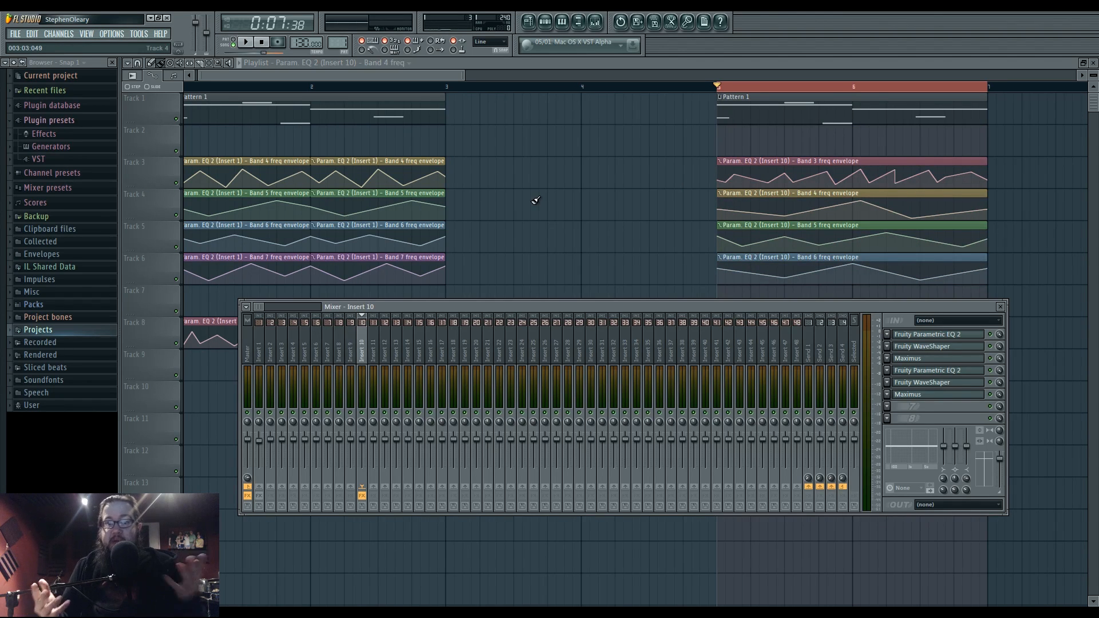
{"action": "left_click", "coordinate": [939, 372]}
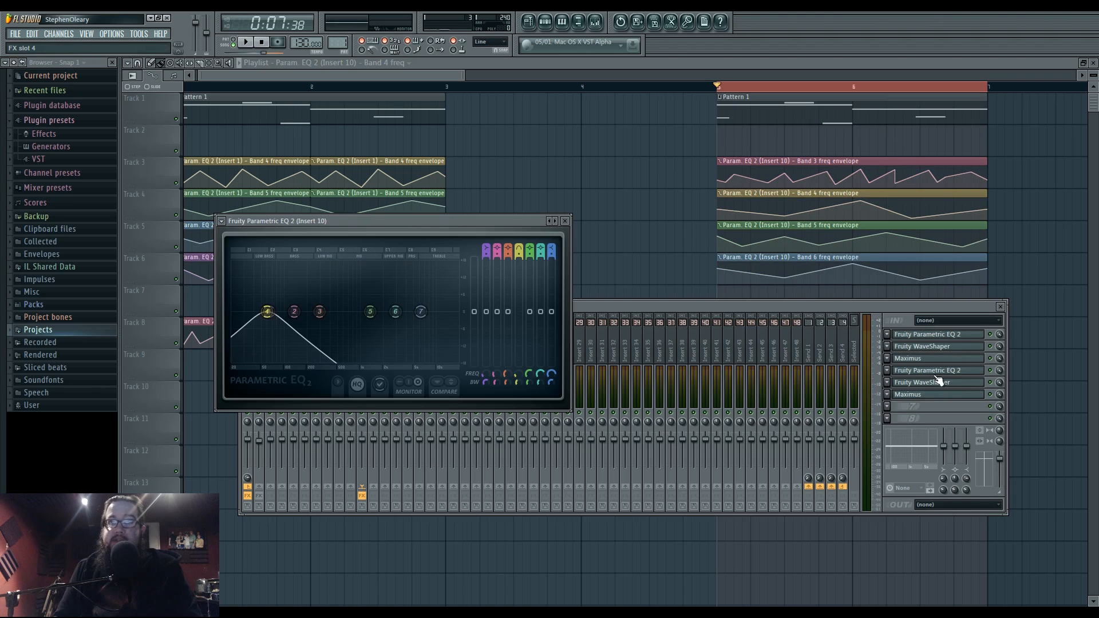
{"action": "left_click", "coordinate": [924, 335]}
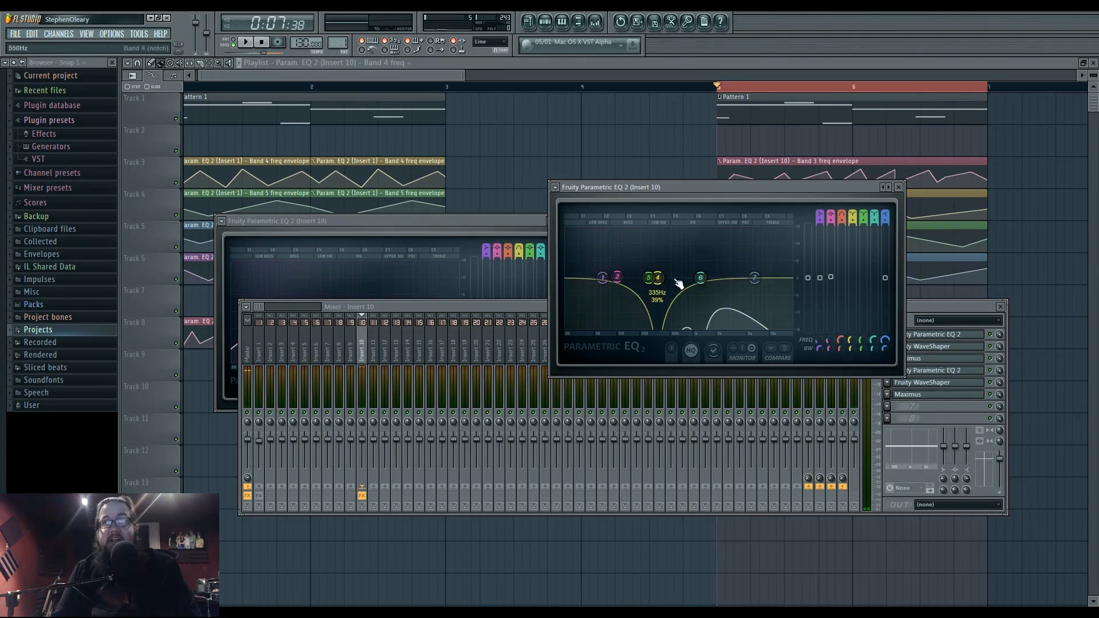
{"action": "left_click", "coordinate": [513, 309]}
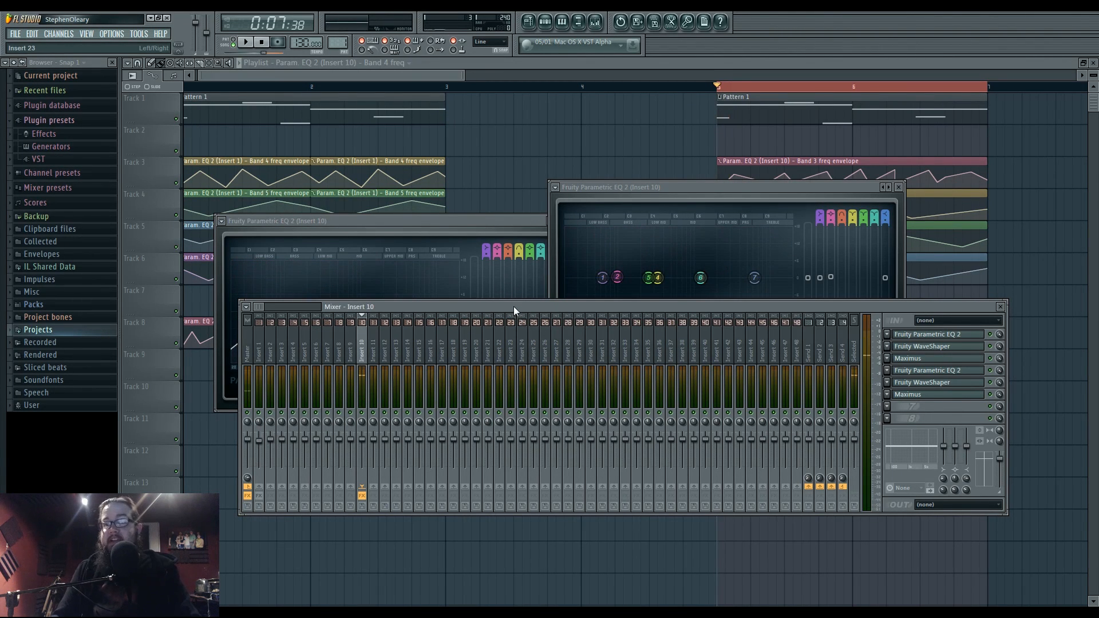
{"action": "left_click_drag", "start_coordinate": [712, 196], "coordinate": [691, 199]}
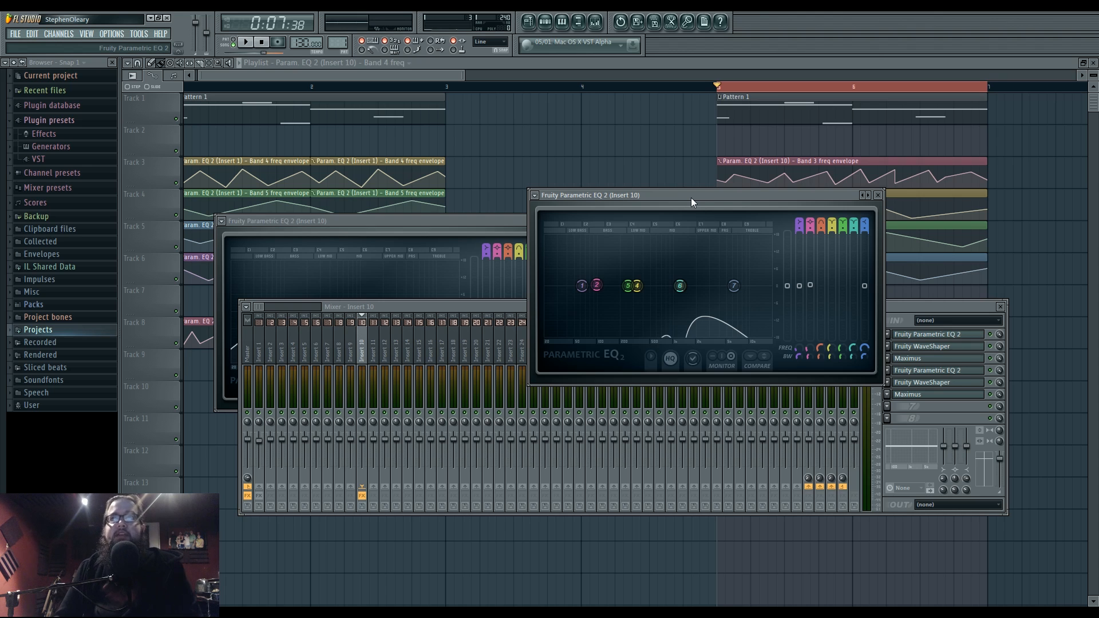
{"action": "left_click", "coordinate": [878, 196]}
{"action": "left_click", "coordinate": [564, 221]}
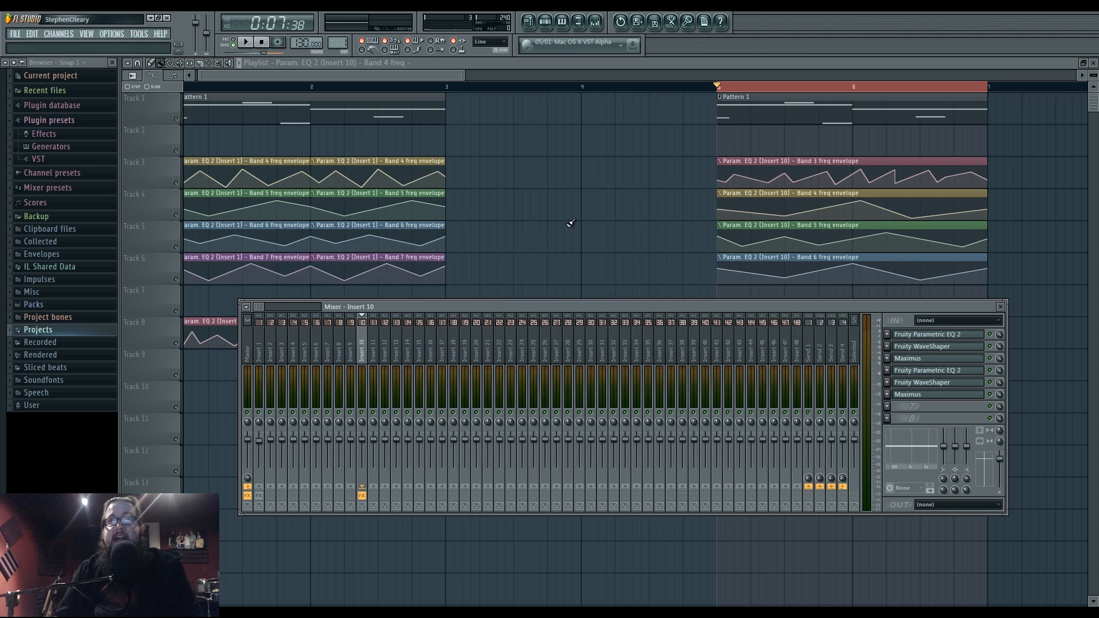
Add a Parametric EQ 2 to Insert 10's seventh effect slot and, during playback, boost band 7 and slightly lower bands 4 and 6.
{"action": "left_click_drag", "start_coordinate": [603, 304], "coordinate": [567, 365]}
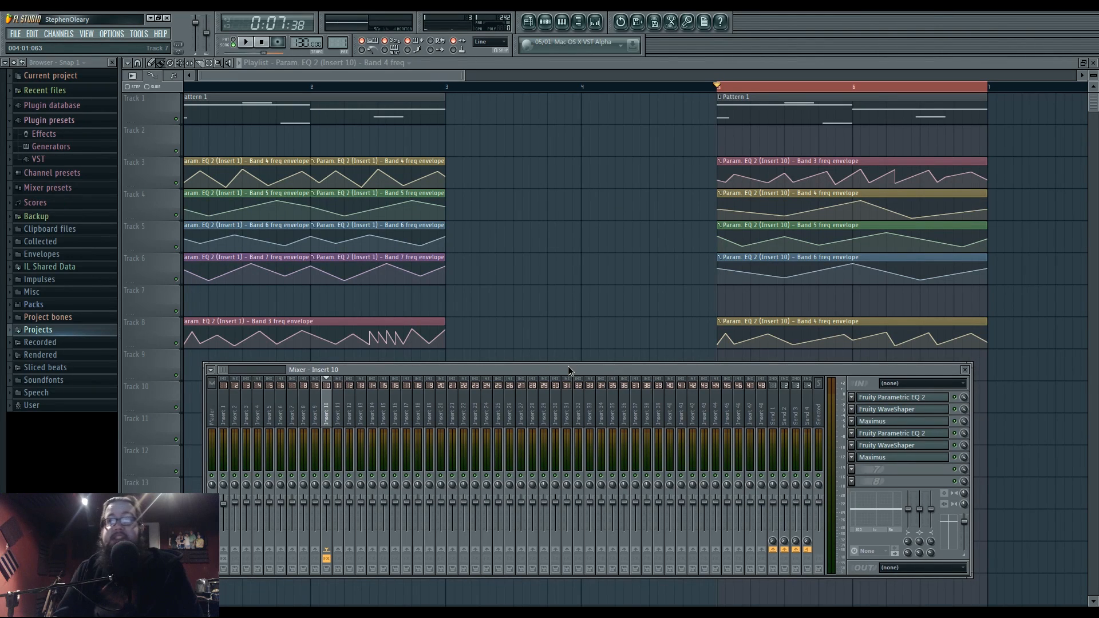
{"action": "key", "text": "space"}
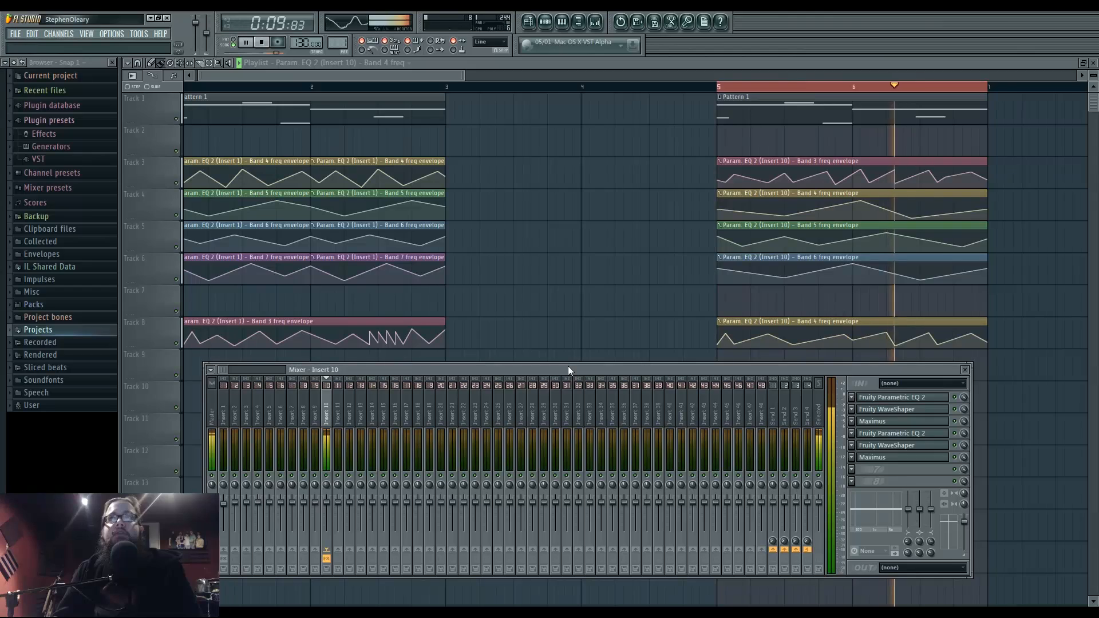
{"action": "left_click", "coordinate": [879, 469]}
{"action": "left_click", "coordinate": [945, 428]}
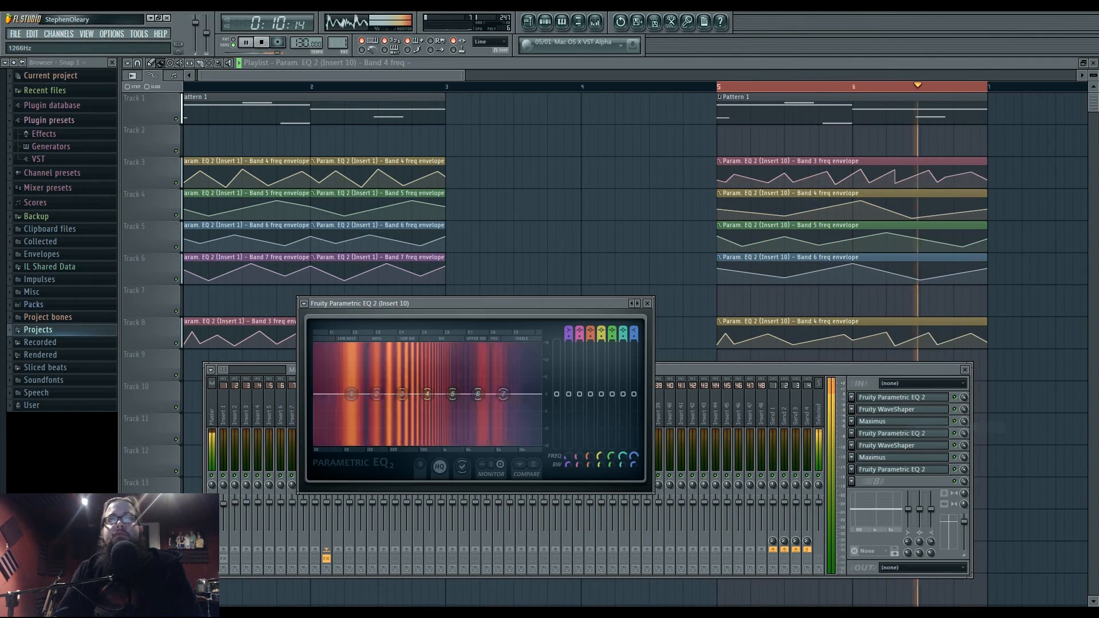
{"action": "left_click_drag", "start_coordinate": [479, 393], "coordinate": [433, 405]}
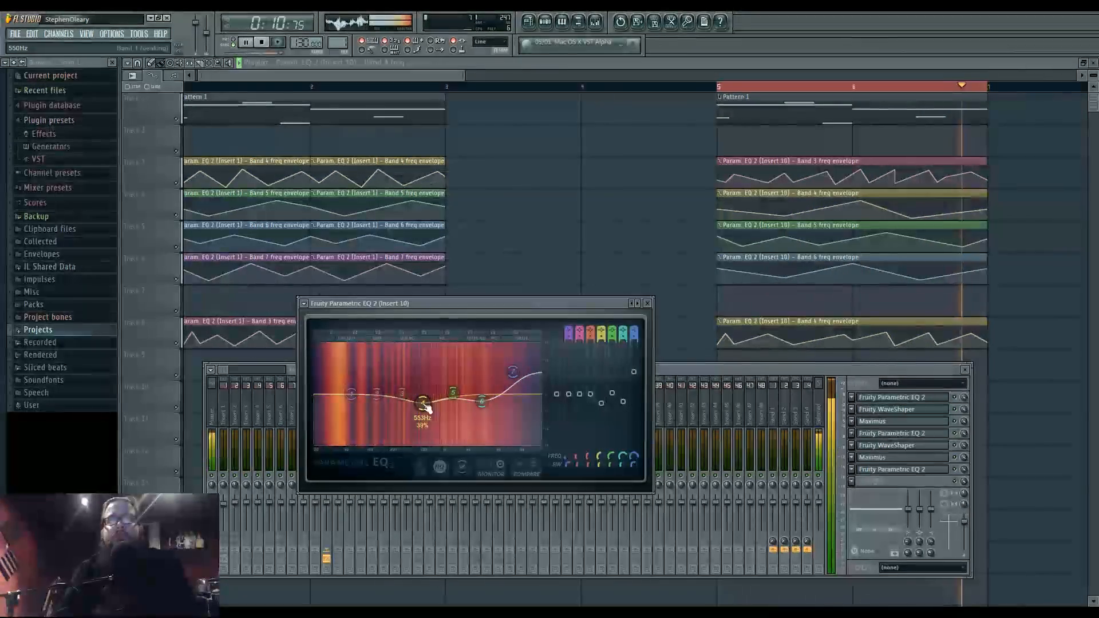
{"action": "key", "text": "space"}
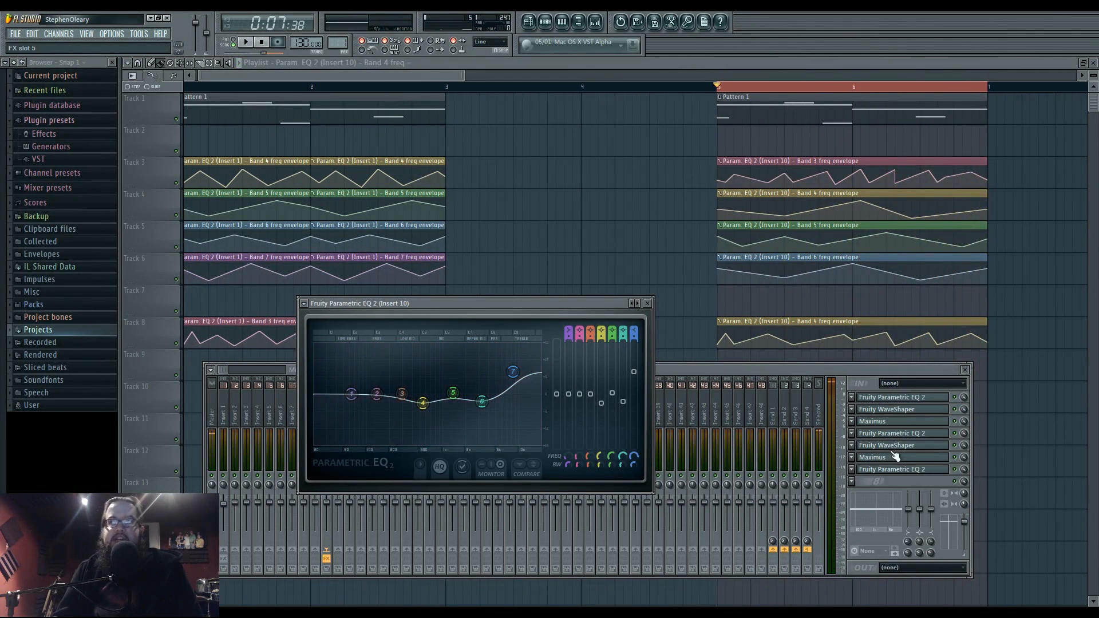
Review Insert 10's two Maximus stages and its first Parametric EQ 2 with playback stopped.
{"action": "left_click", "coordinate": [893, 456]}
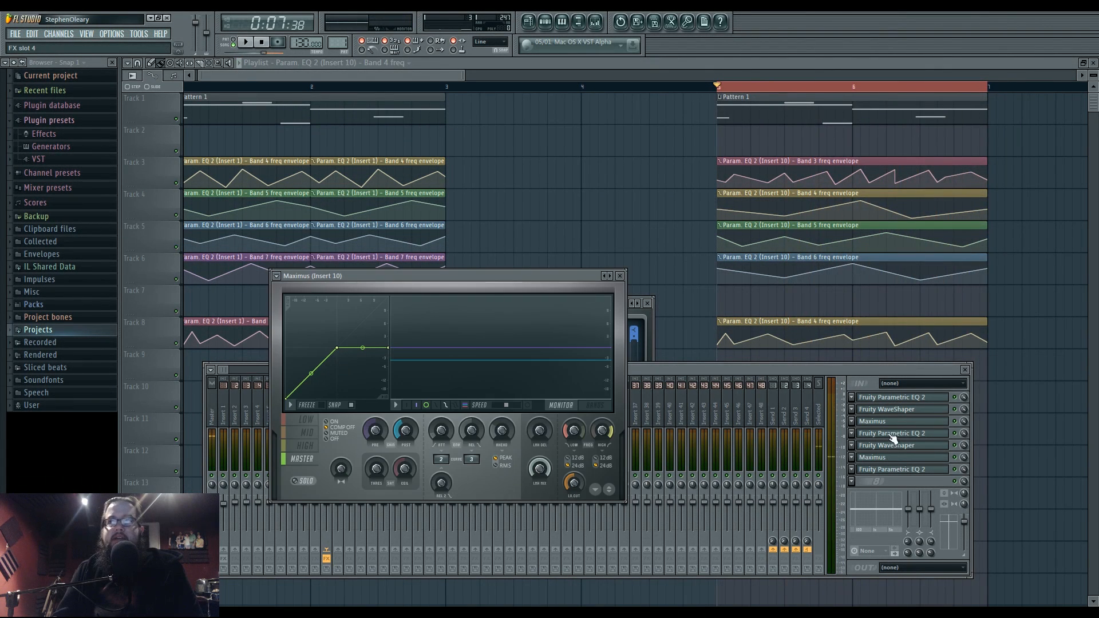
{"action": "left_click", "coordinate": [894, 423]}
{"action": "left_click", "coordinate": [896, 429]}
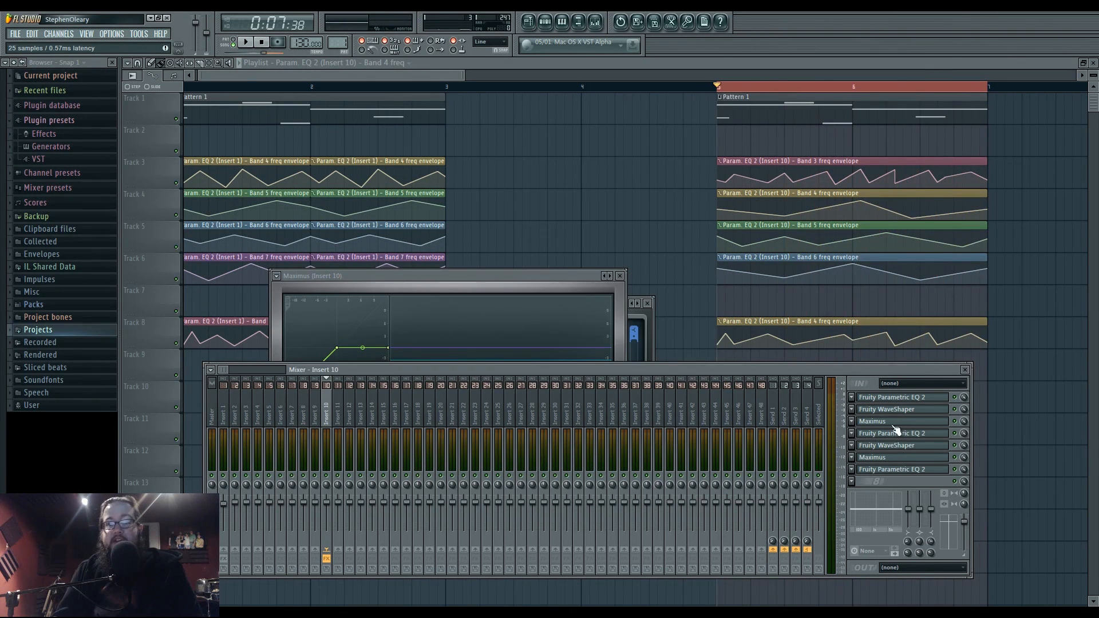
{"action": "left_click", "coordinate": [888, 462]}
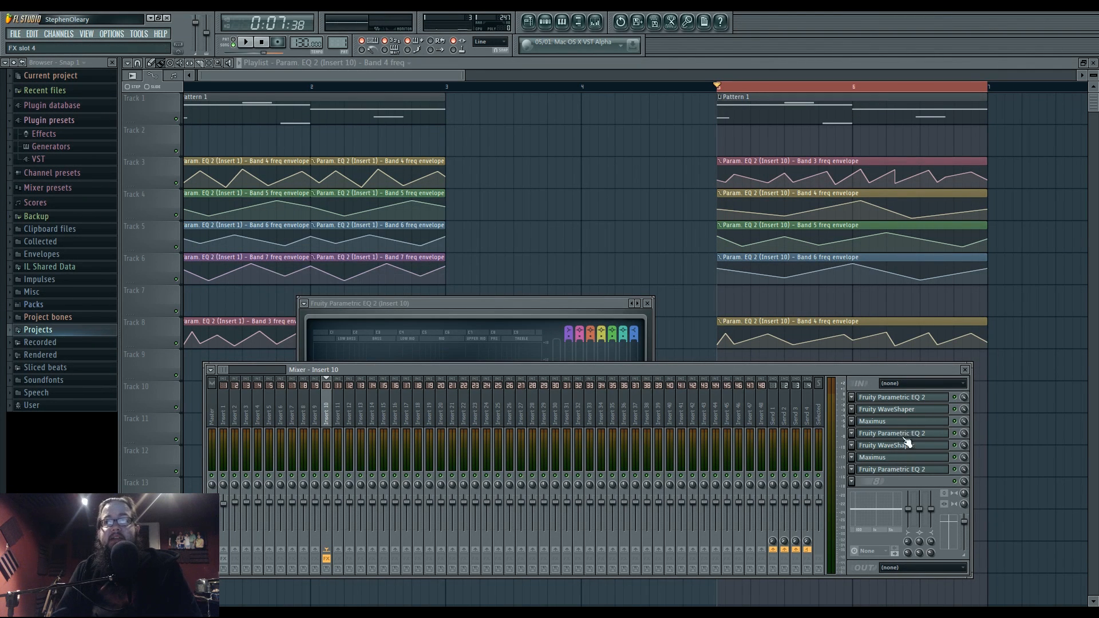
{"action": "left_click", "coordinate": [909, 399]}
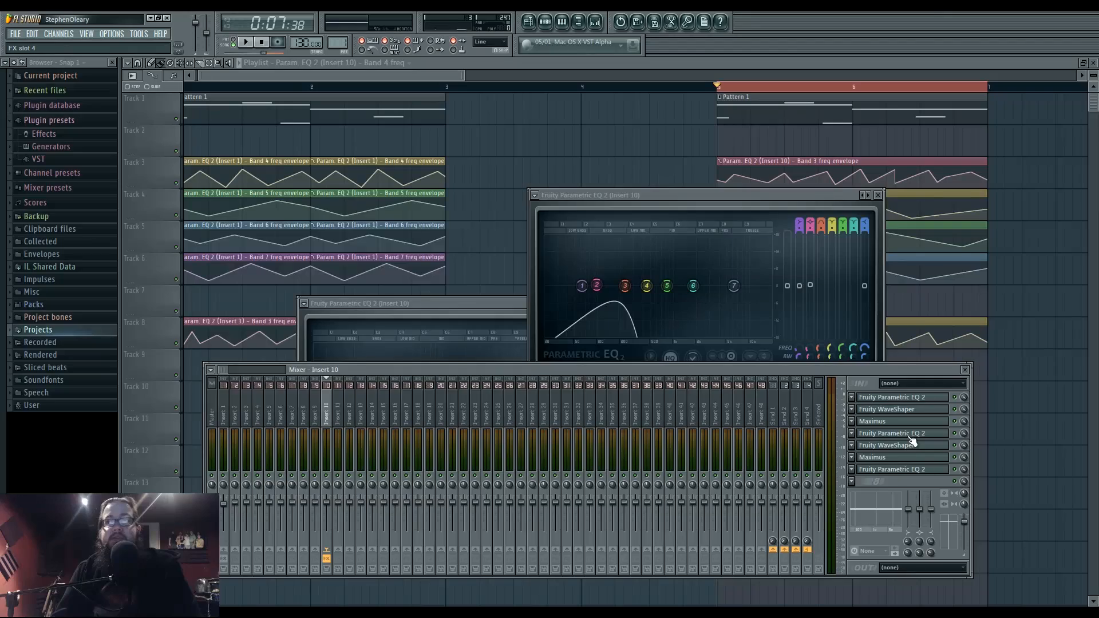
{"action": "left_click", "coordinate": [889, 457]}
{"action": "left_click", "coordinate": [888, 458]}
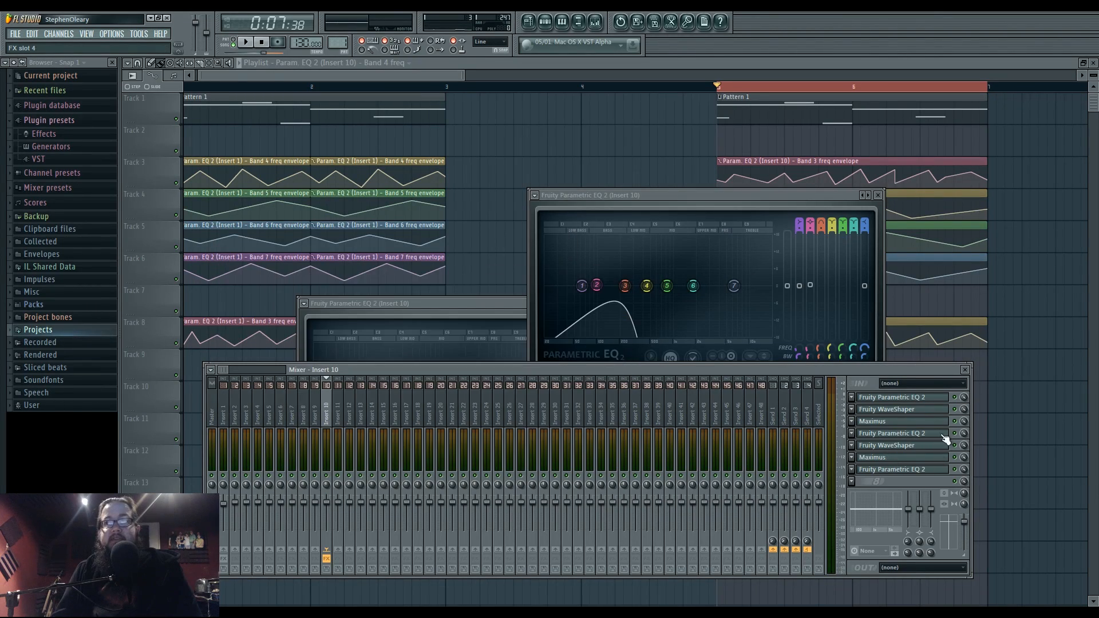
Play the Harmor loop through the full Insert 10 chain, checking the second Maximus, and stop playback.
{"action": "key", "text": "space"}
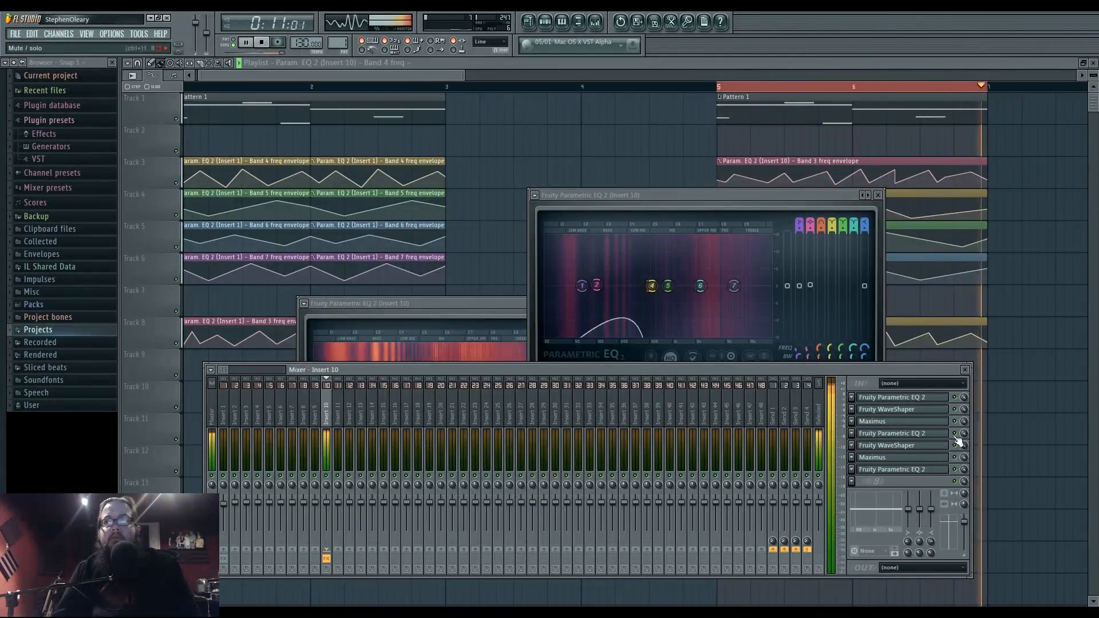
{"action": "left_click", "coordinate": [958, 458]}
{"action": "left_click", "coordinate": [958, 459]}
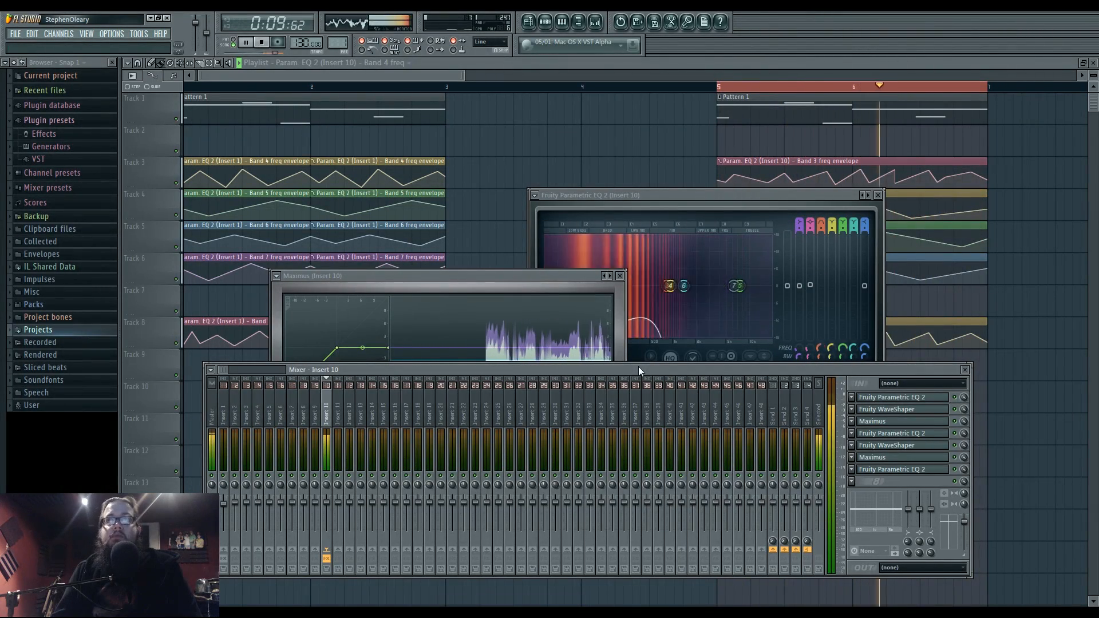
{"action": "key", "text": "space"}
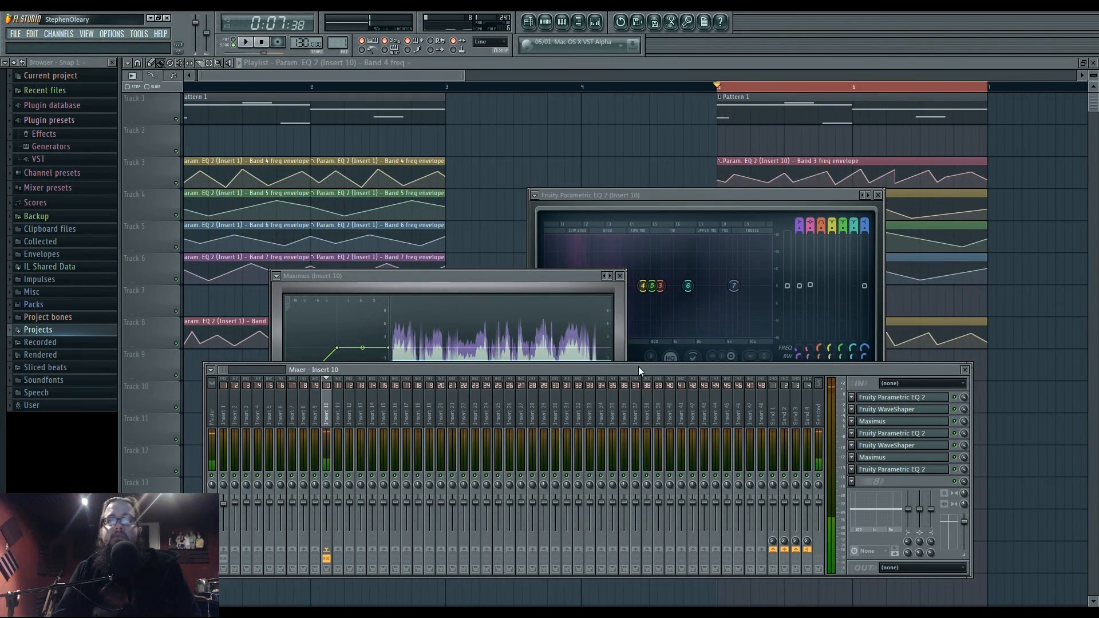
Close the mixer and plugin windows and show the playlist clips from bar 1.
{"action": "key", "text": "F12"}
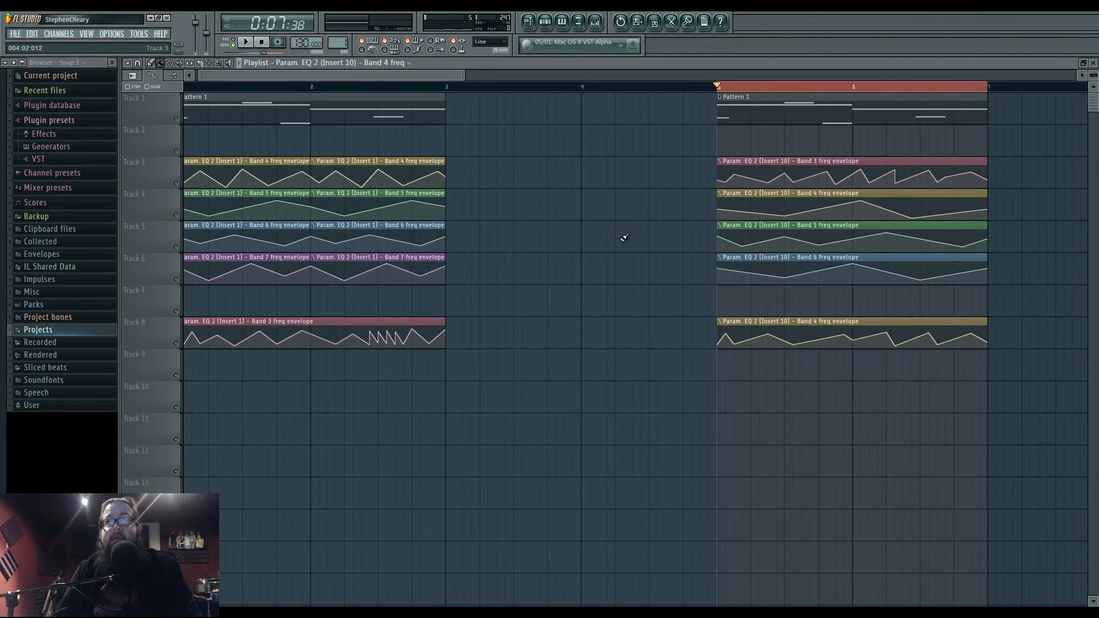
{"action": "scroll", "coordinate": [591, 259], "scroll_direction": "right", "scroll_amount": 1}
{"action": "scroll", "coordinate": [630, 274], "scroll_direction": "left", "scroll_amount": 2}
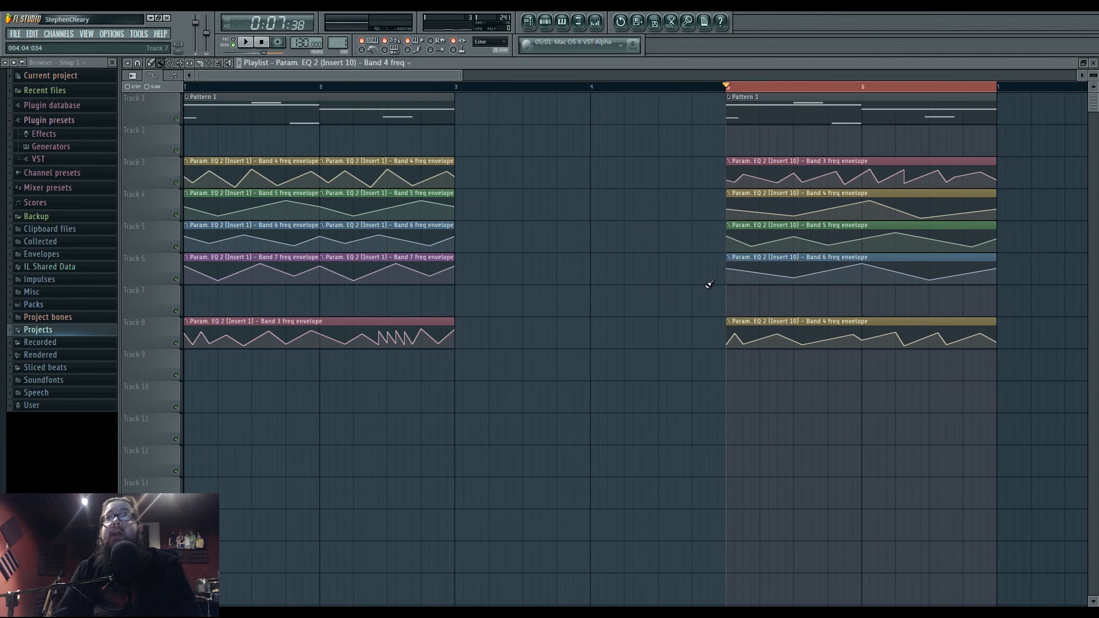